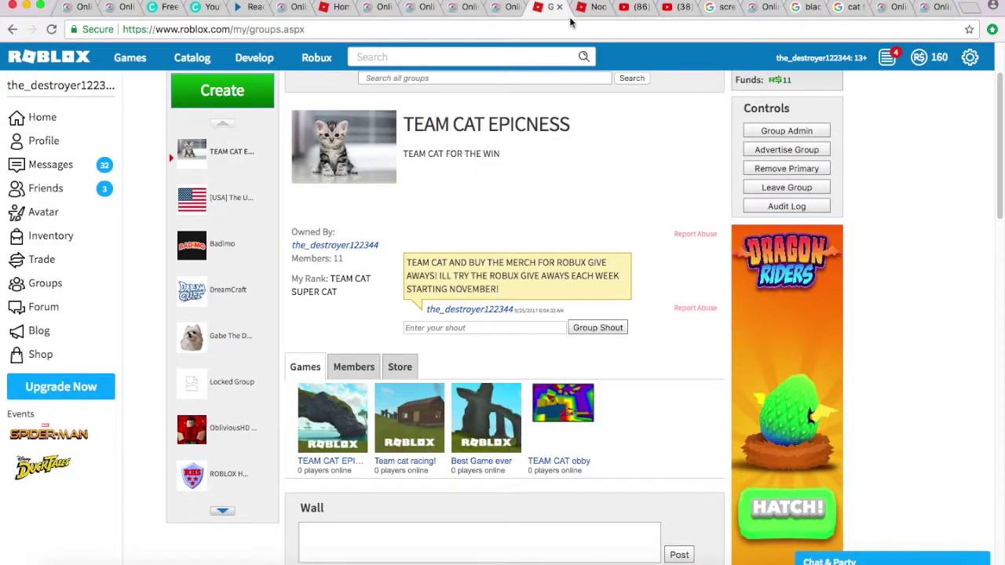
Switch to YouTube and examine the channel's banner, subscriber count and list of uploaded videos
click(630, 8)
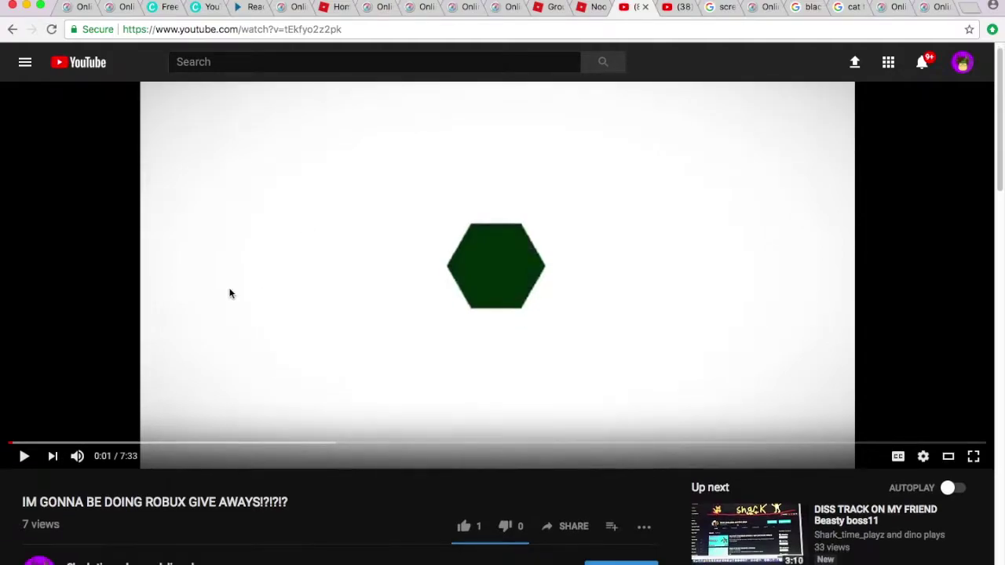
scroll(230, 294, down, 5)
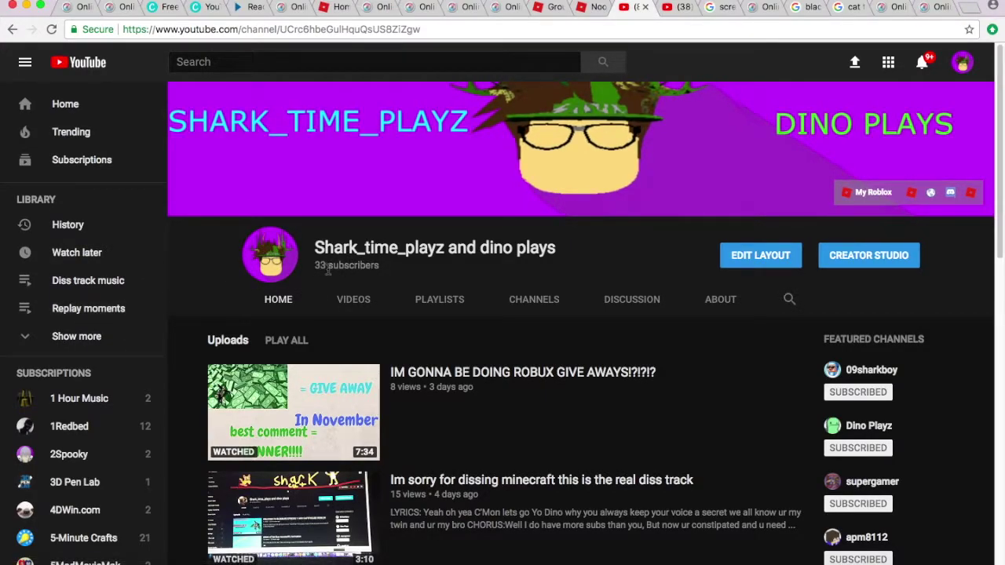
drag(329, 268, 314, 267)
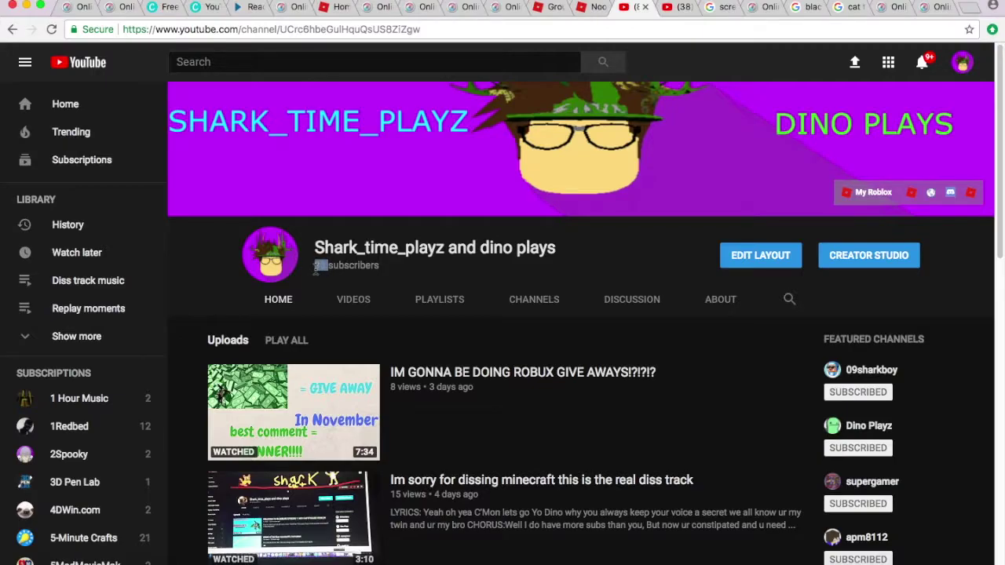
click(600, 252)
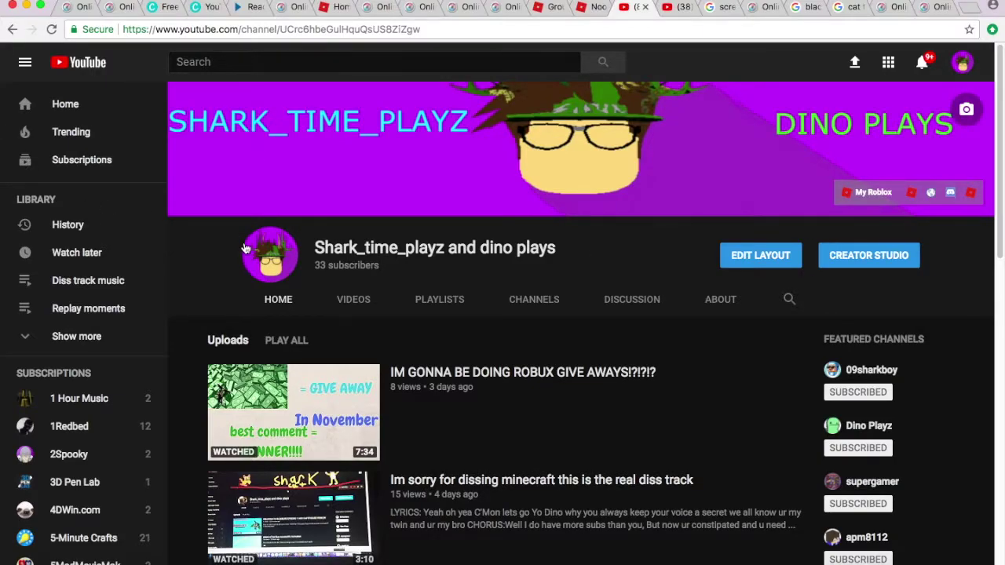
scroll(221, 423, down, 4)
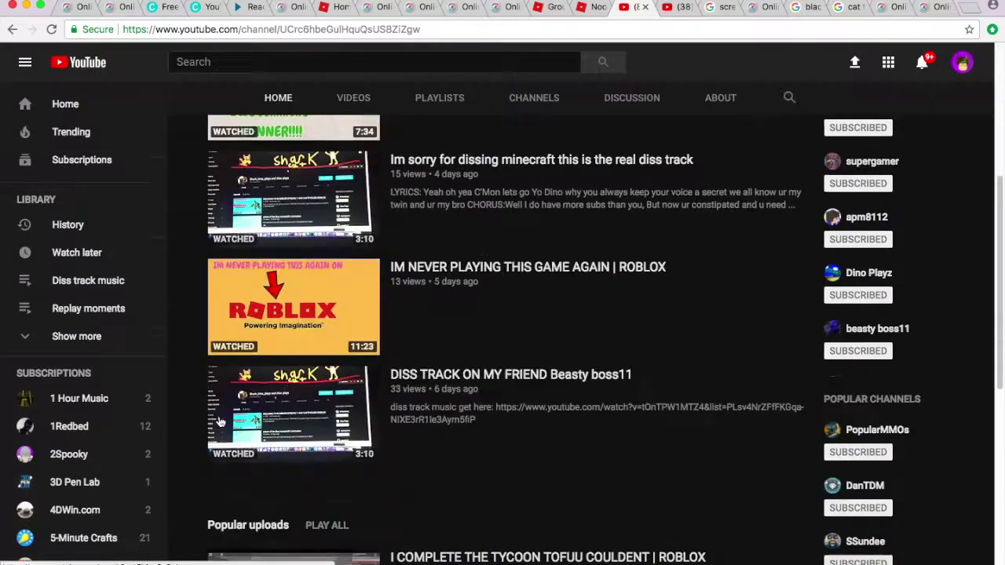
scroll(219, 420, up, 2)
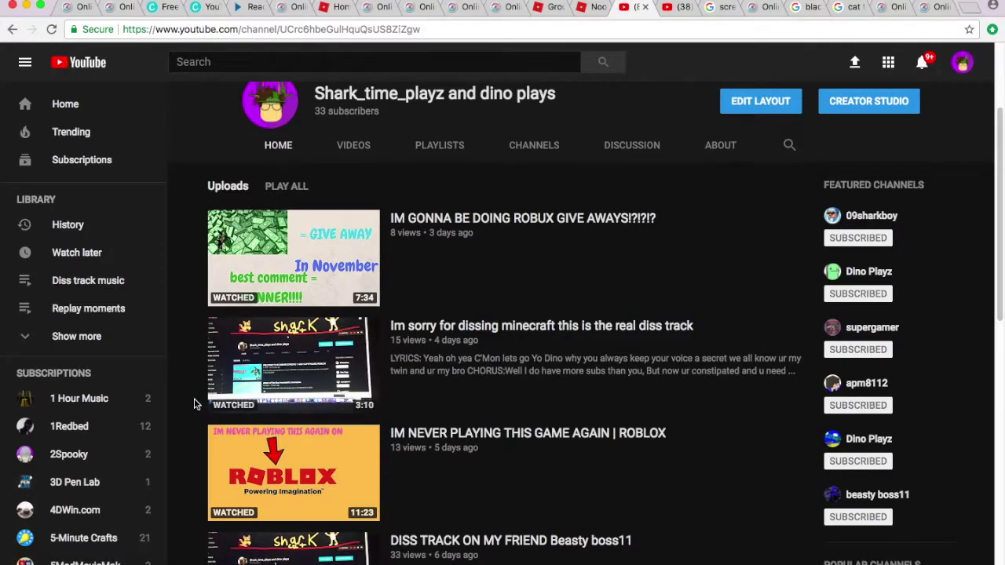
scroll(195, 403, up, 2)
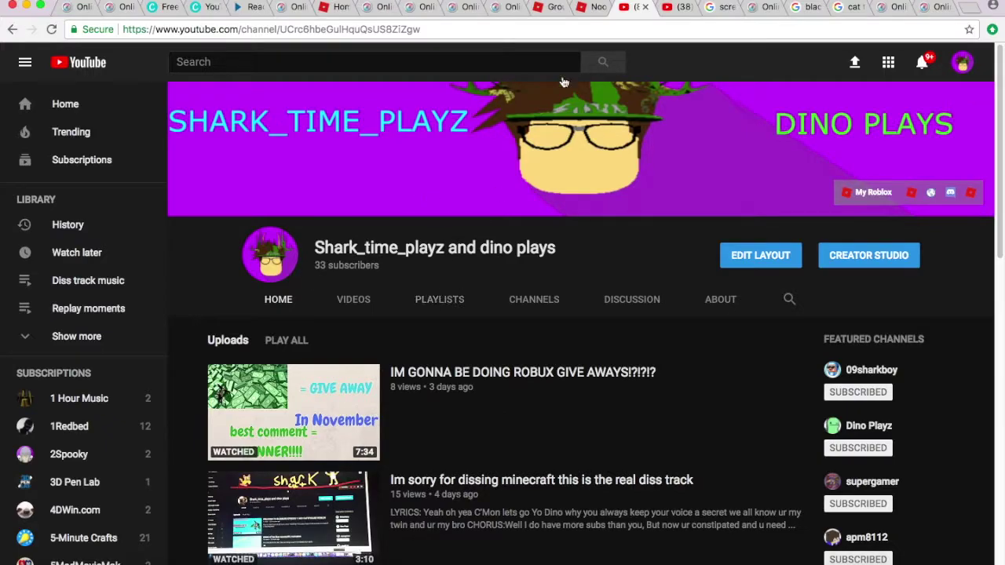
Return to the Roblox site and look over the TEAM CAT EPICNESS group's games and wall
click(550, 9)
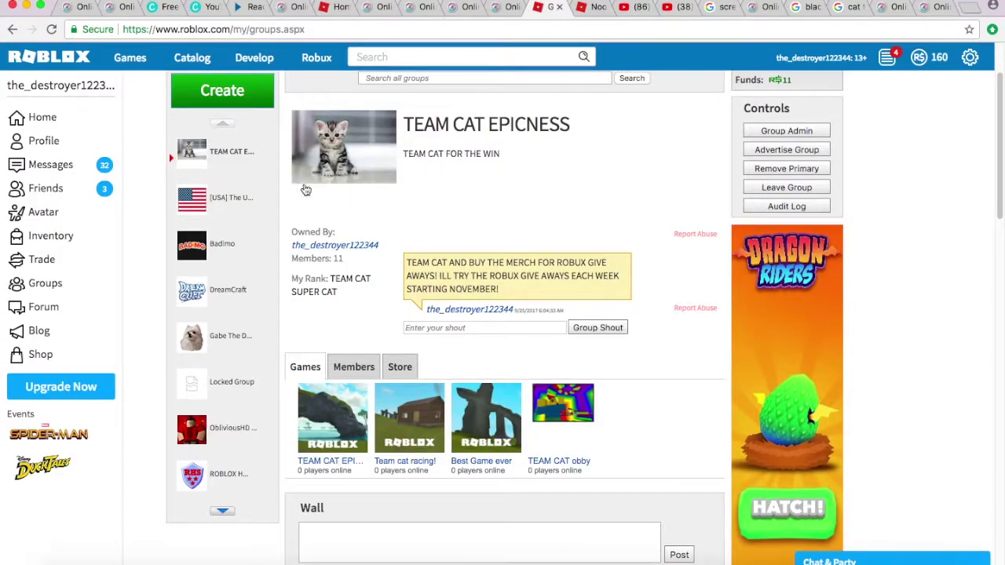
scroll(511, 336, down, 3)
scroll(509, 336, down, 3)
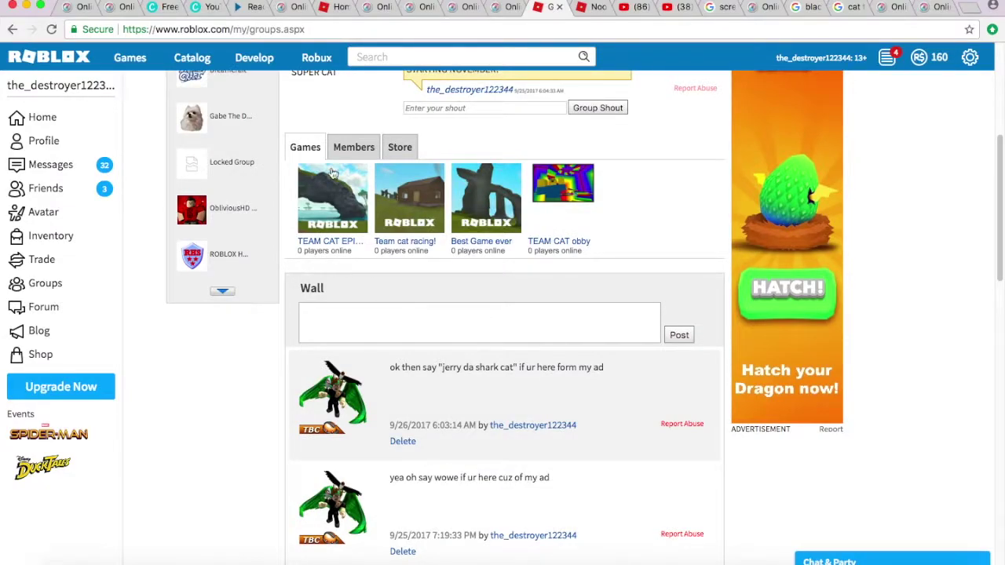
scroll(326, 141, up, 7)
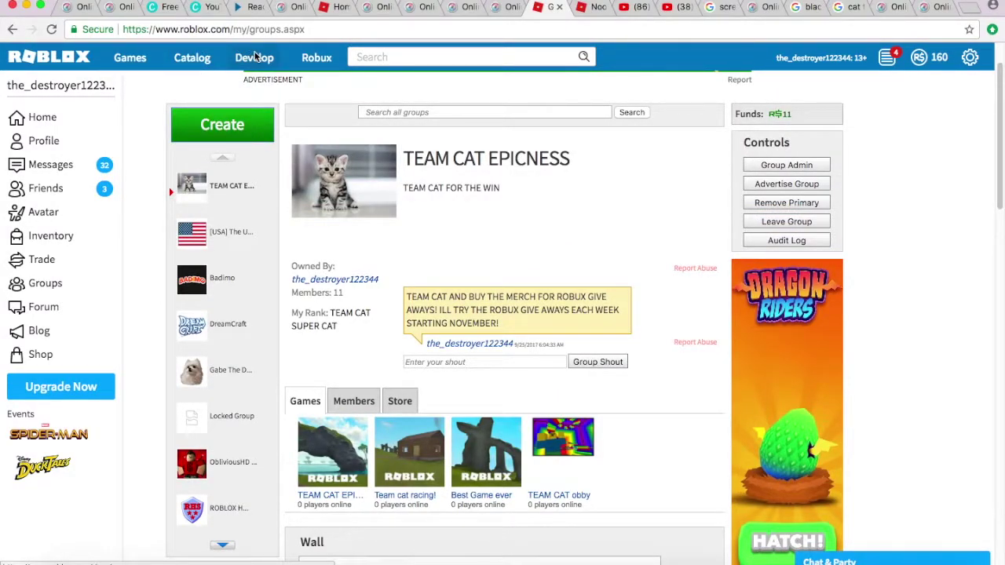
Review the places in the account's own creations and in the group creations on the Develop page
click(256, 56)
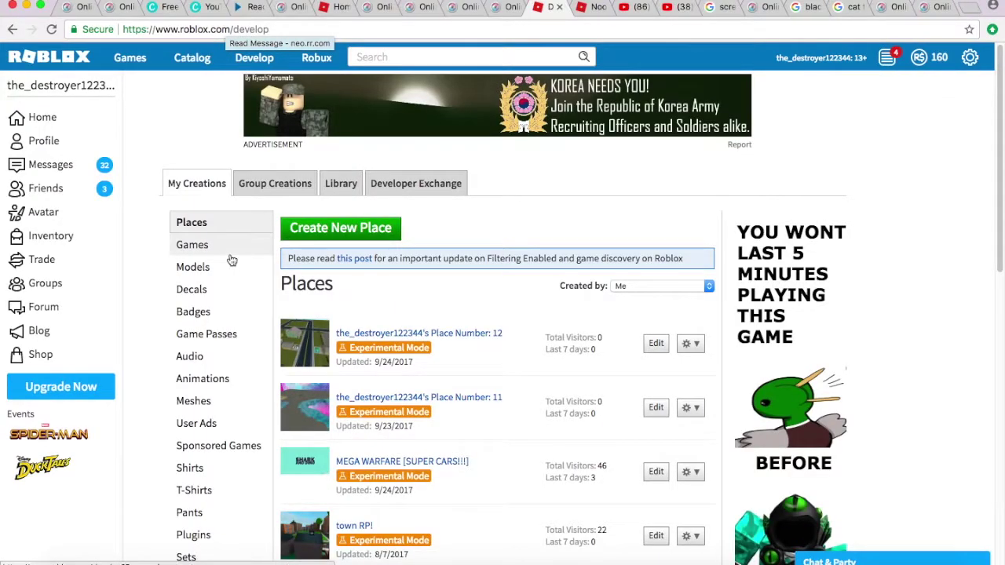
click(275, 185)
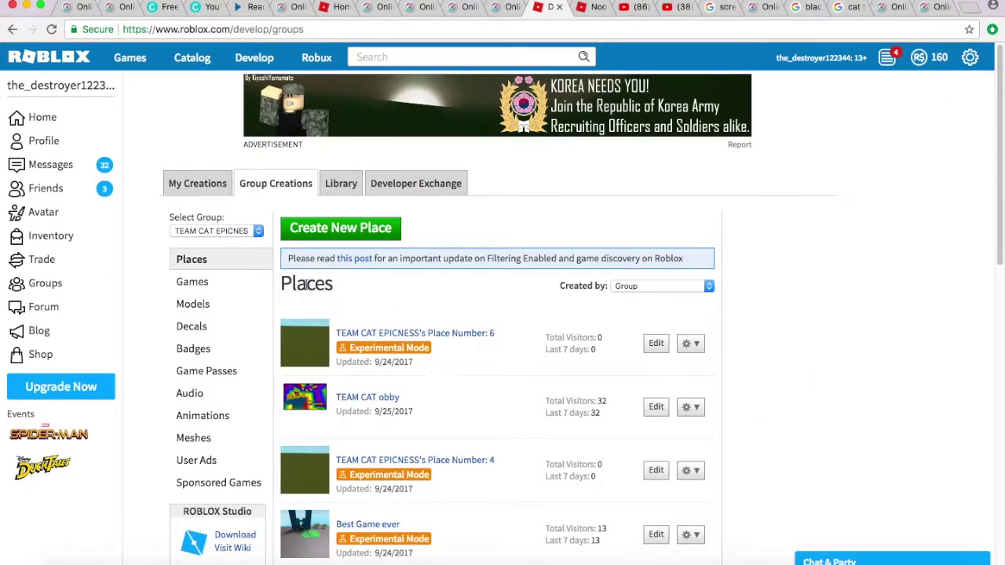
click(194, 183)
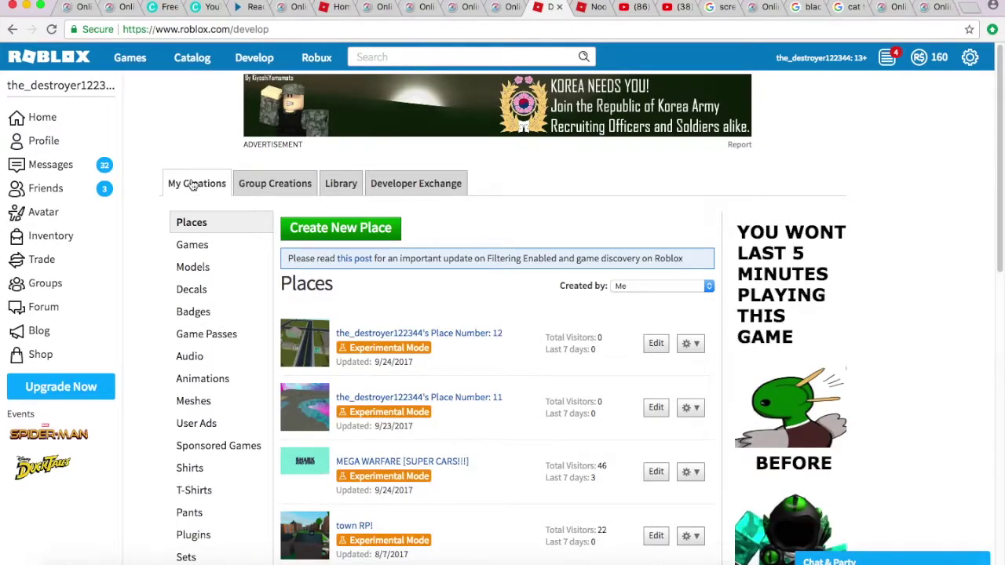
scroll(408, 317, down, 10)
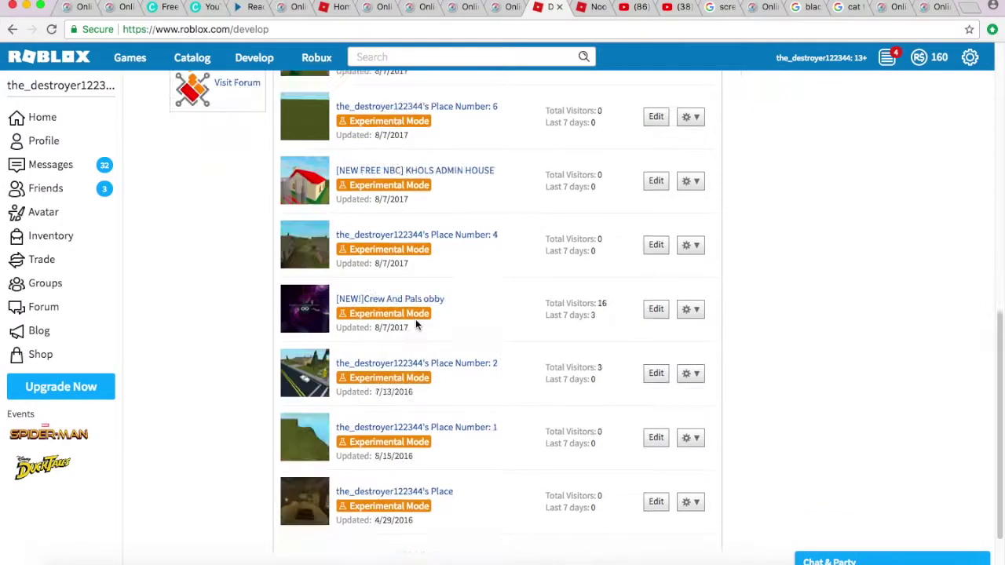
scroll(415, 319, up, 10)
click(252, 141)
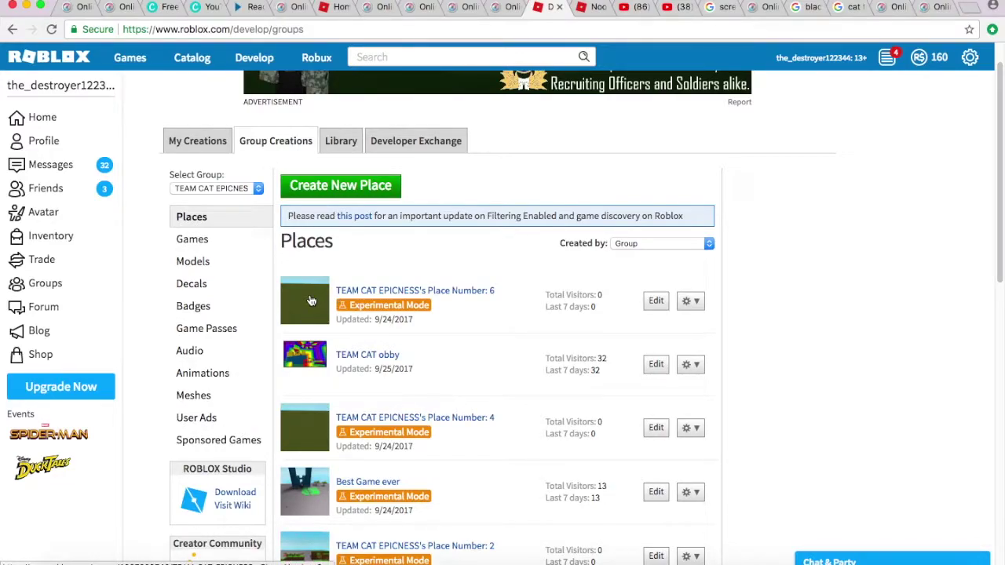
click(201, 141)
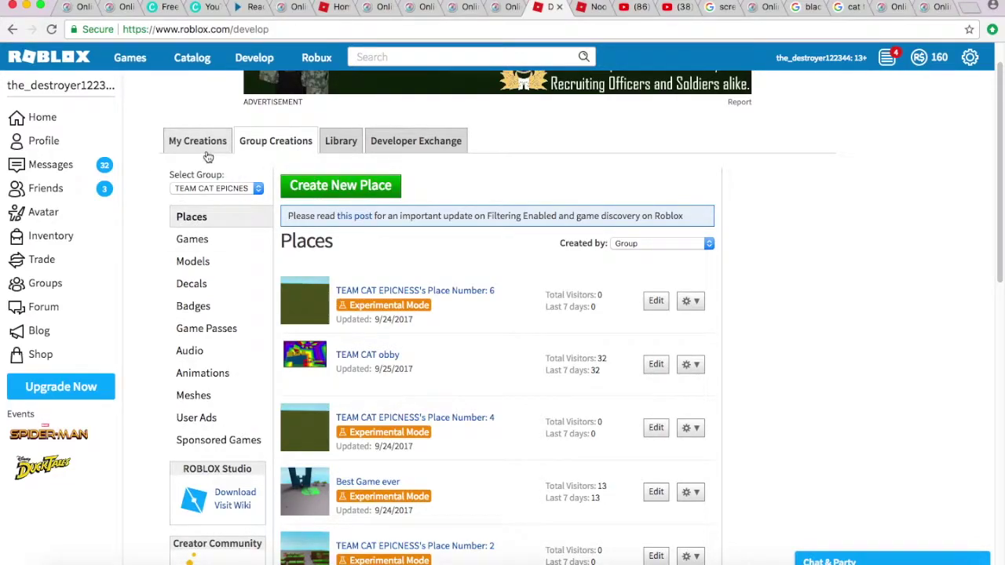
Start creating a new place and look through the available game templates, including Baseplate and Flat Terrain
click(369, 189)
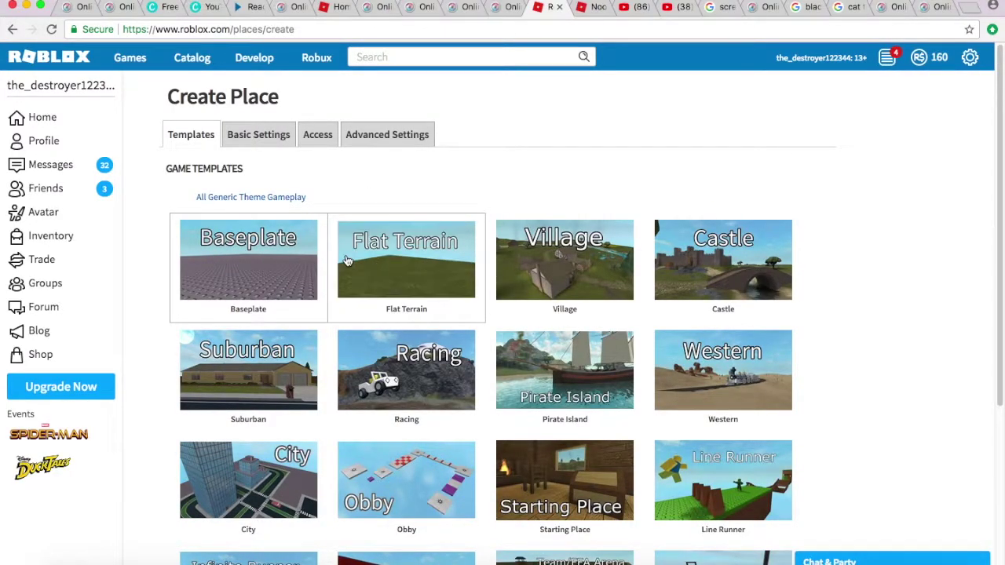
click(396, 248)
scroll(391, 288, down, 5)
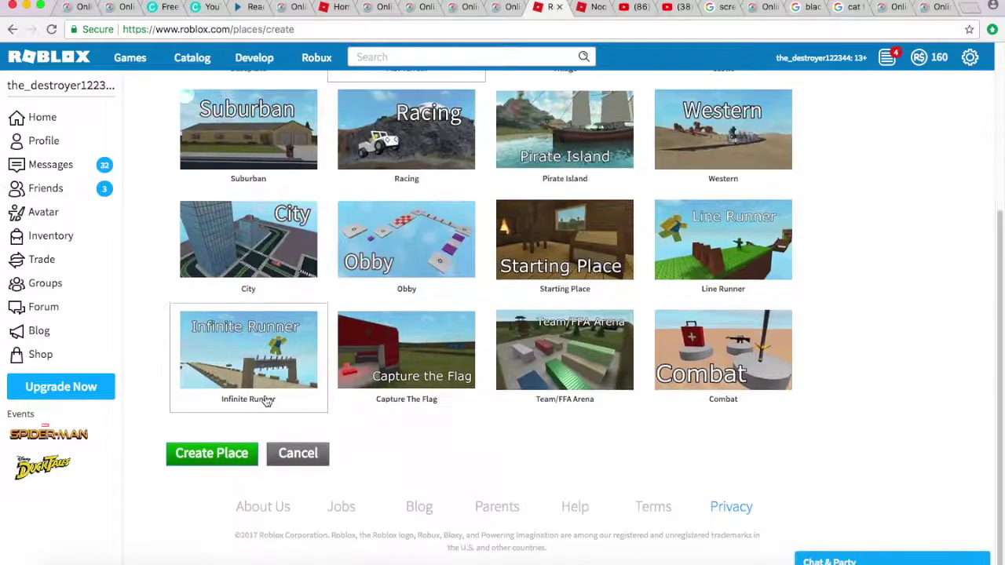
scroll(265, 399, up, 5)
scroll(303, 291, down, 4)
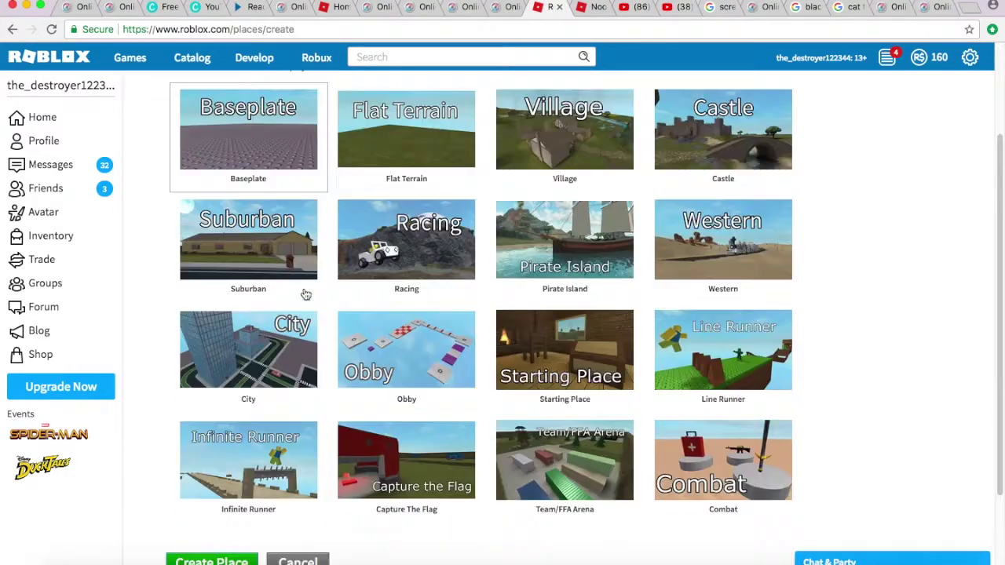
Switch to Roblox Studio, close the open Baseplate project without saving, and cancel the place creation on the website
click(680, 562)
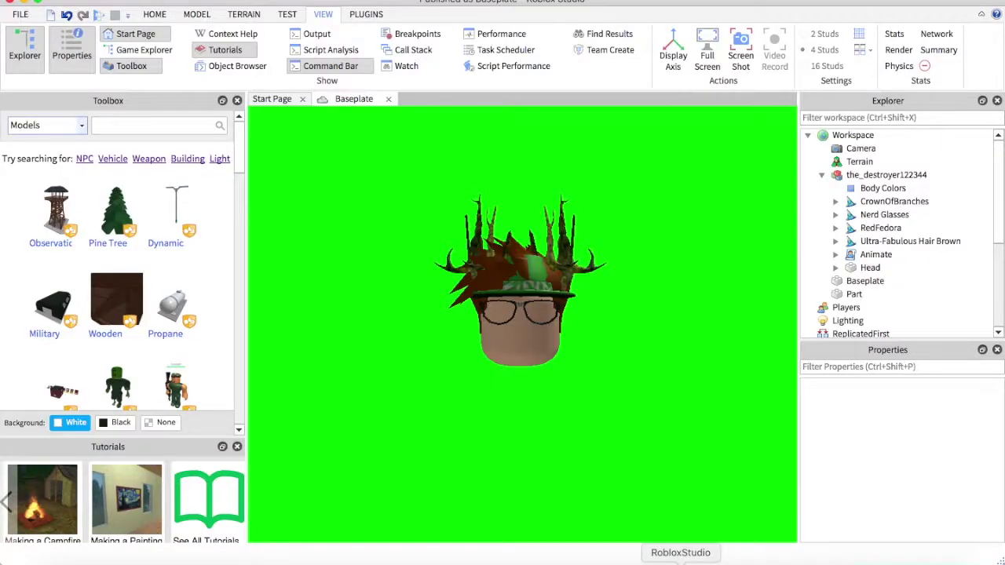
scroll(545, 337, down, 8)
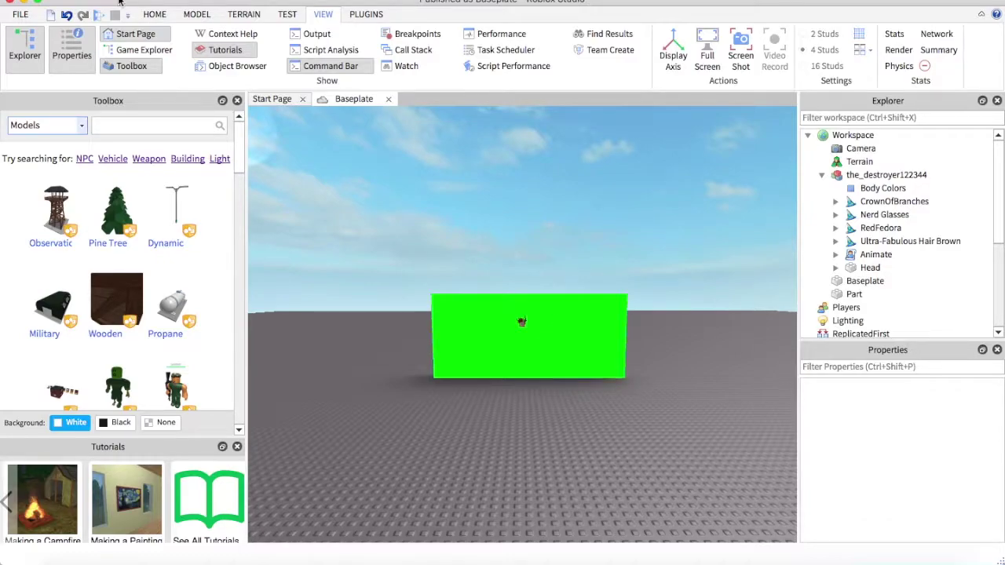
click(6, 3)
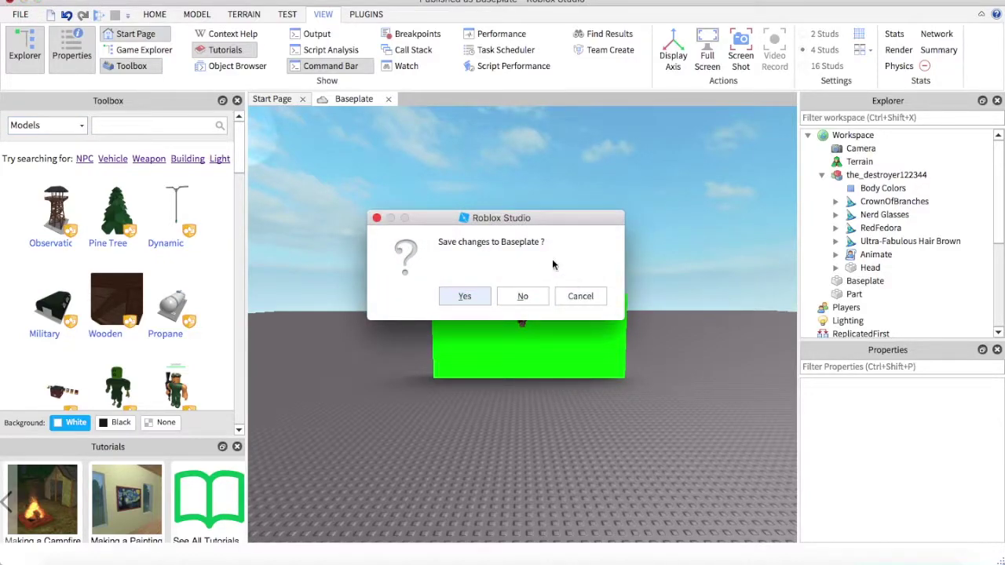
click(524, 295)
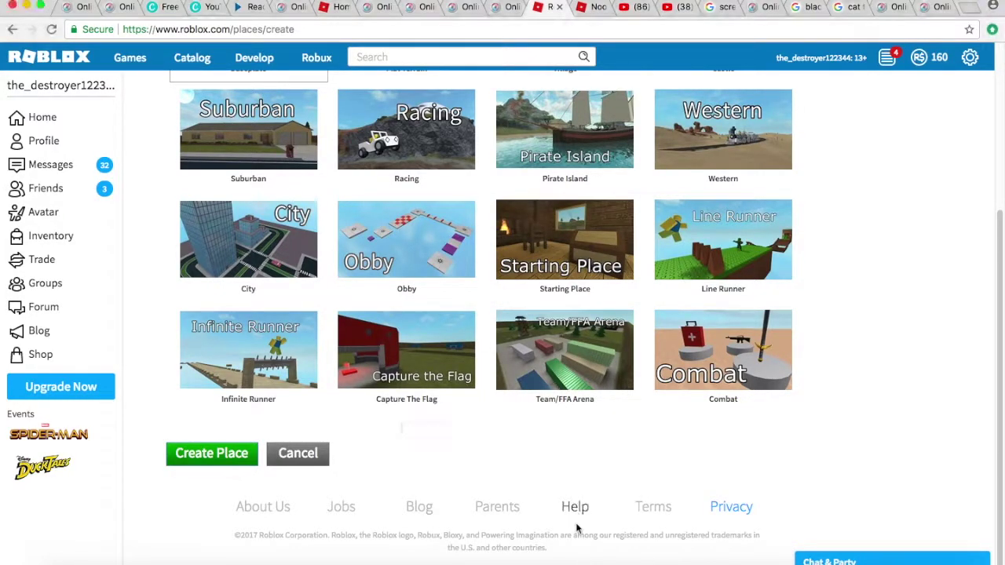
click(297, 453)
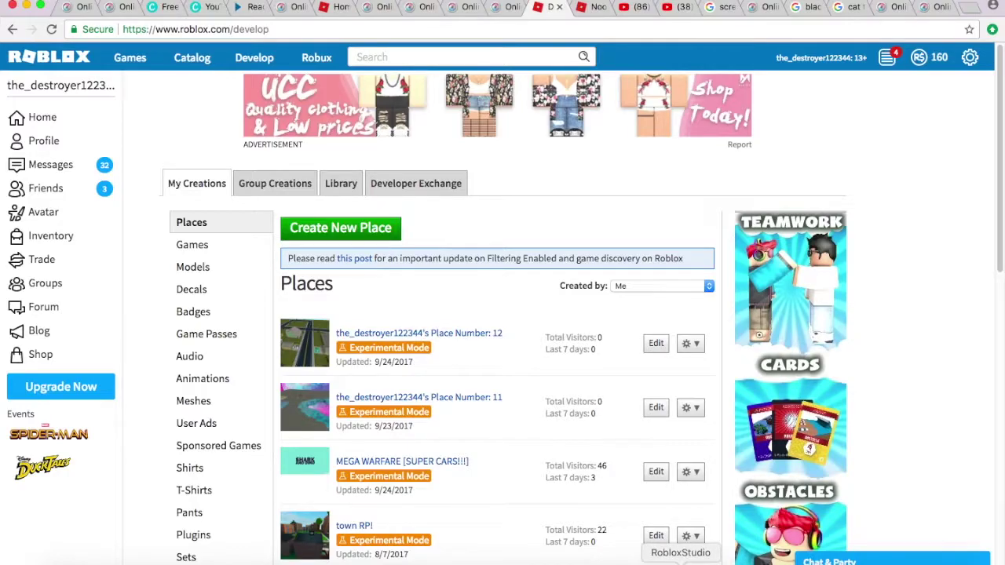
Launch Roblox Studio and create a new project from the Baseplate template
click(681, 562)
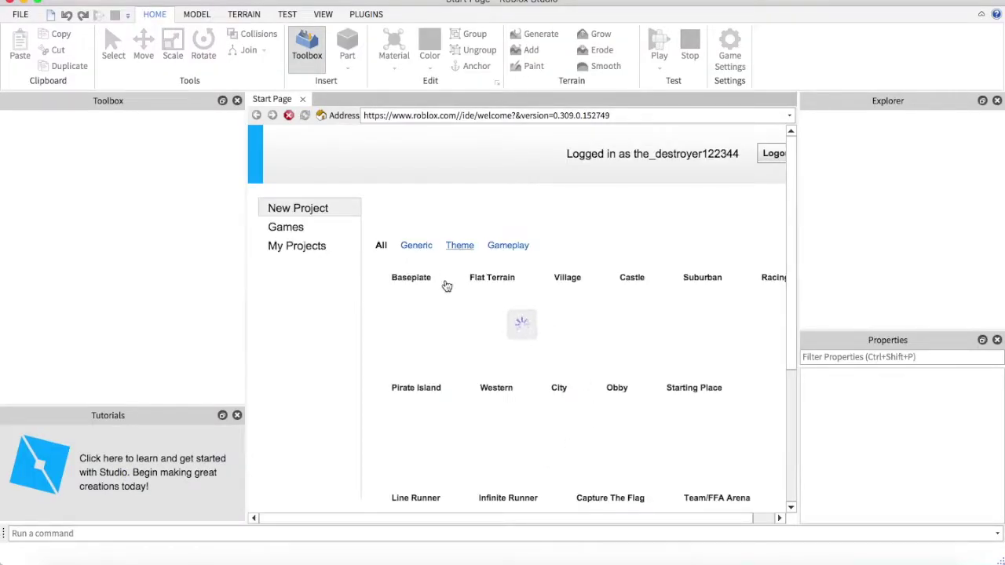
click(409, 312)
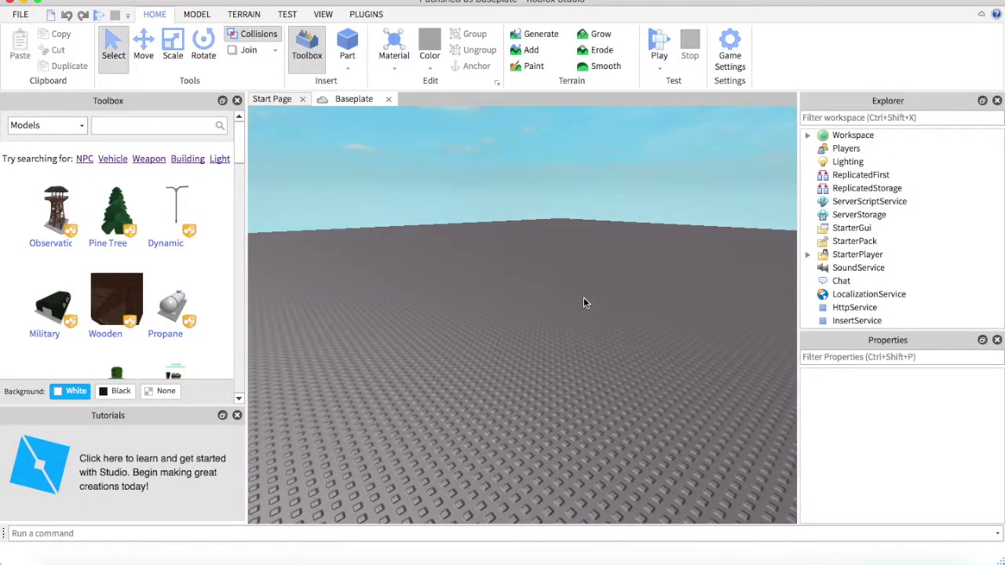
right_click(584, 298)
scroll(583, 296, down, 3)
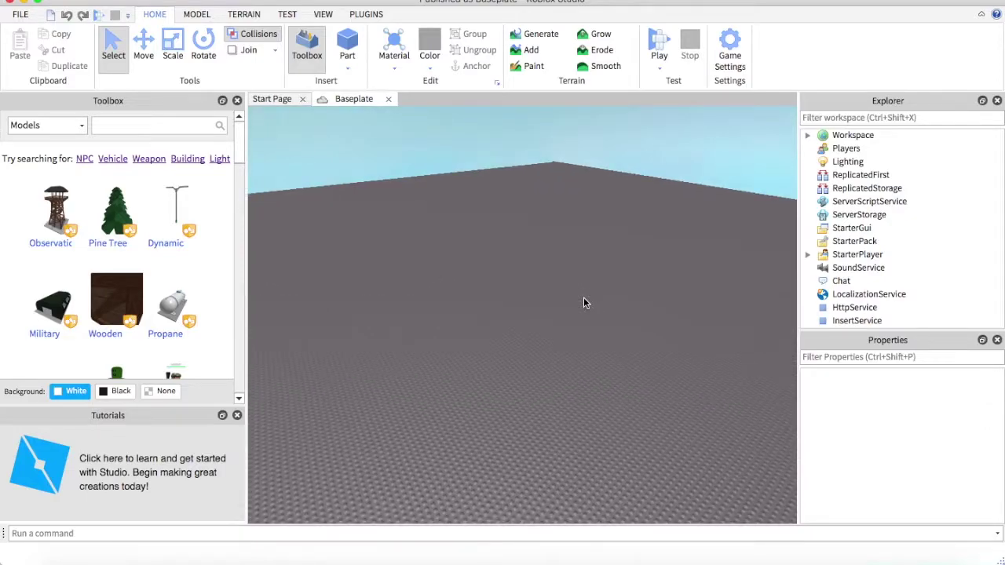
scroll(583, 297, up, 3)
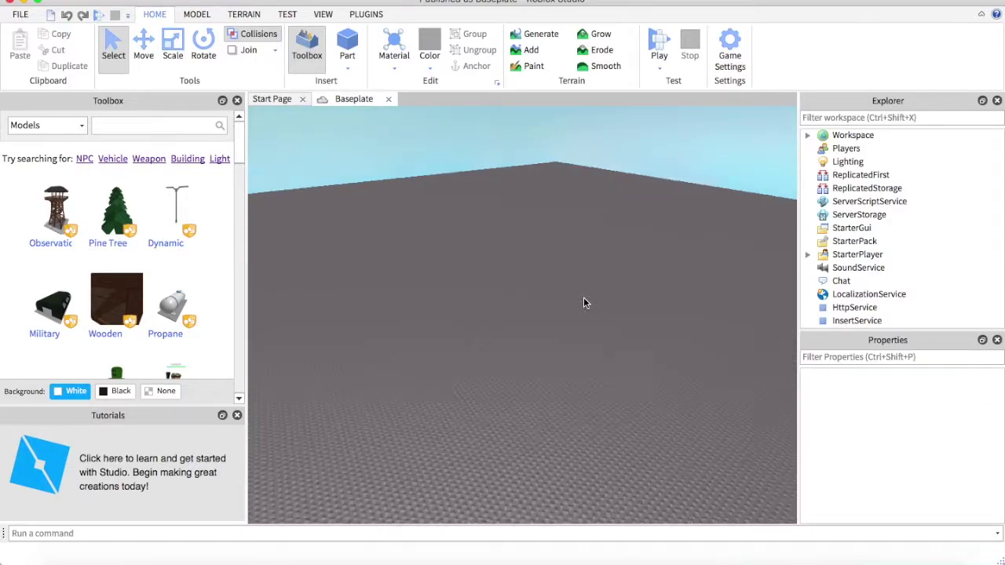
Play-test the Baseplate place to load the avatar, turn the view to its front and pause the simulation
click(657, 40)
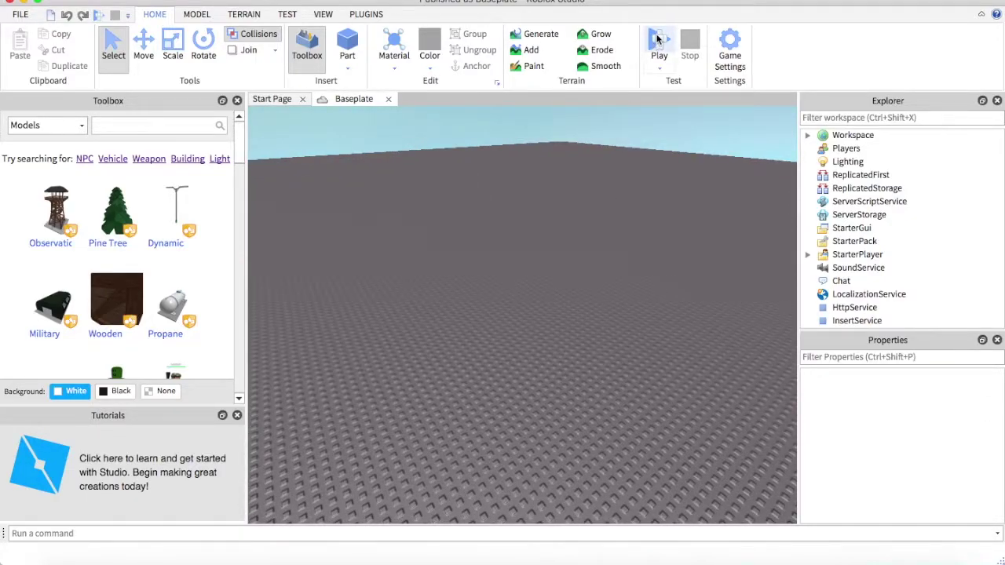
click(286, 14)
click(21, 43)
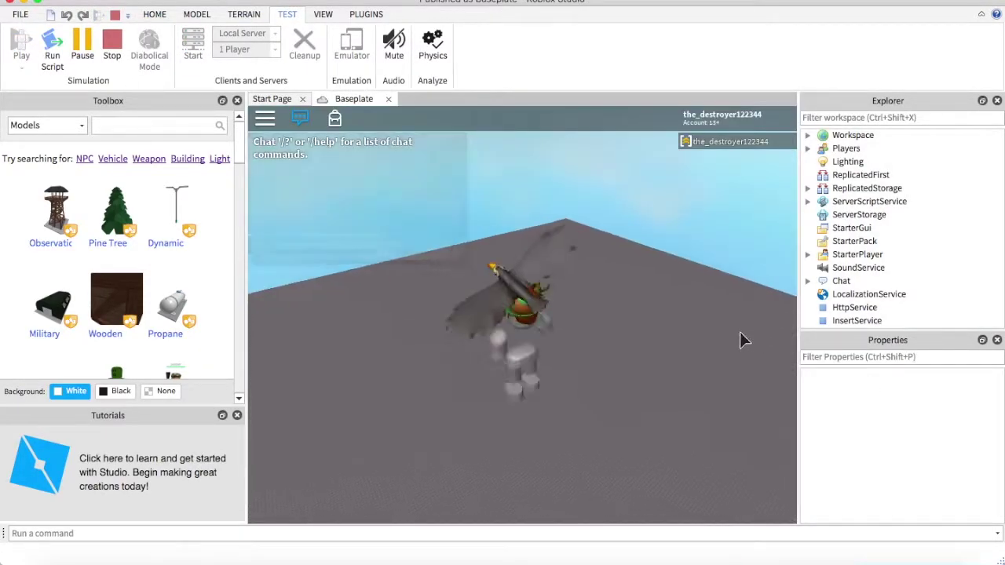
key(Left)
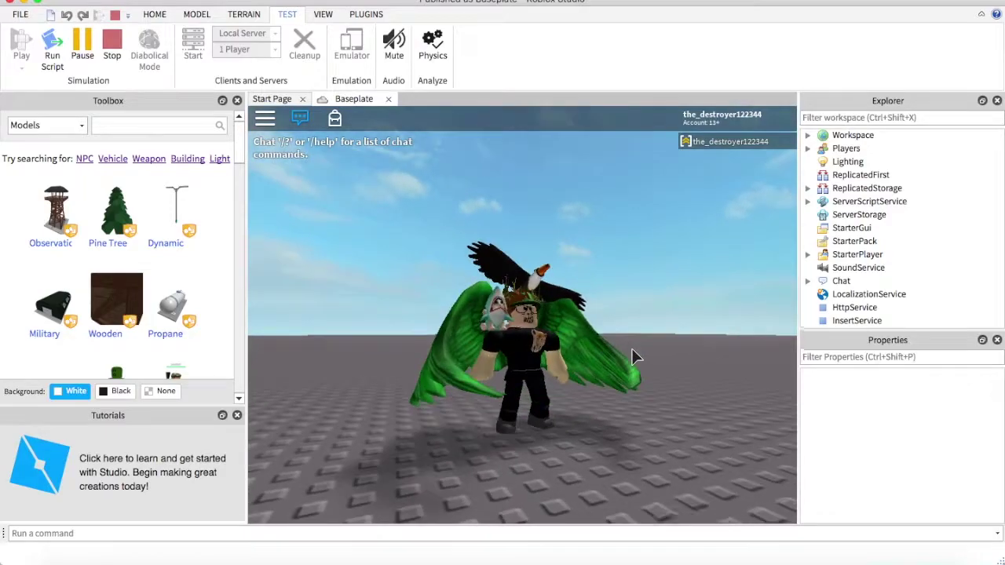
click(82, 44)
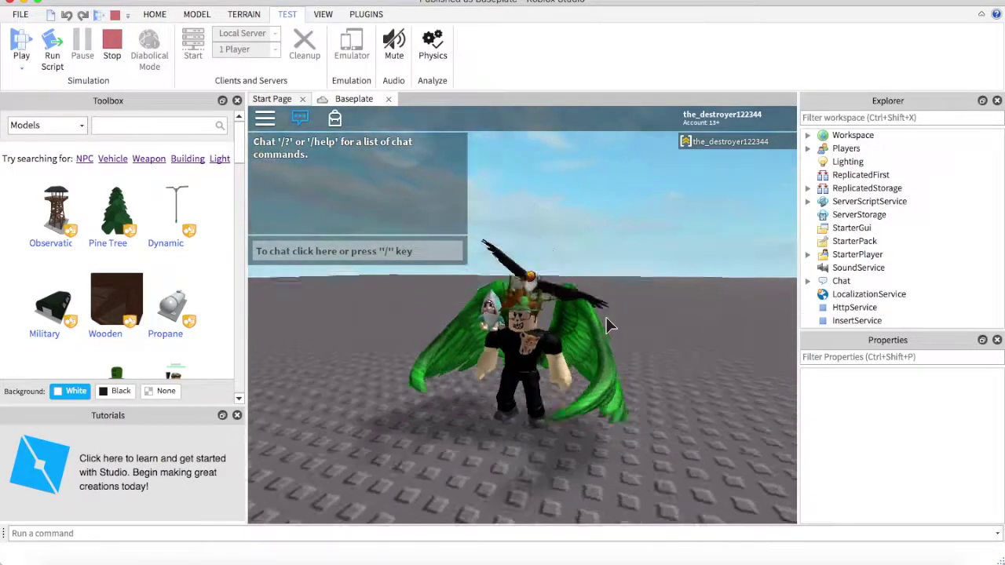
Expand the Workspace and the avatar's character model so that its individual parts are listed
right_click(606, 318)
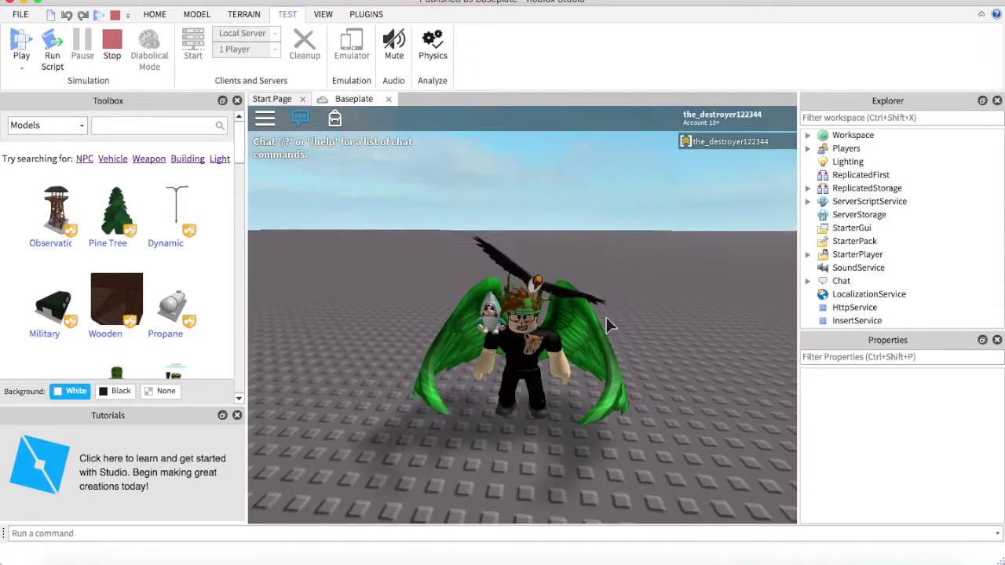
click(808, 135)
click(850, 181)
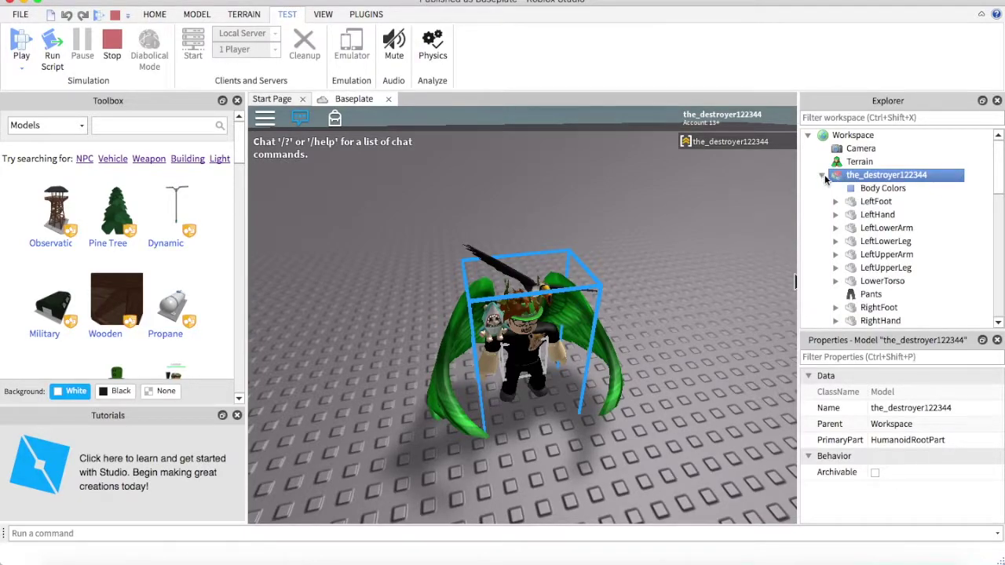
click(821, 176)
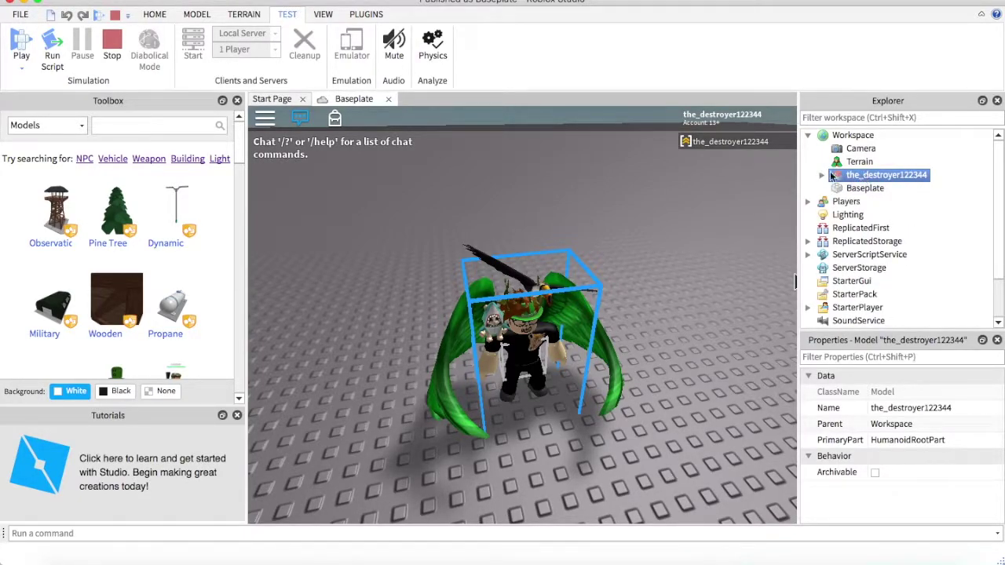
click(826, 175)
Copy all of the avatar's parts together with the Baseplate and paste them into the Workspace
drag(989, 198, 886, 247)
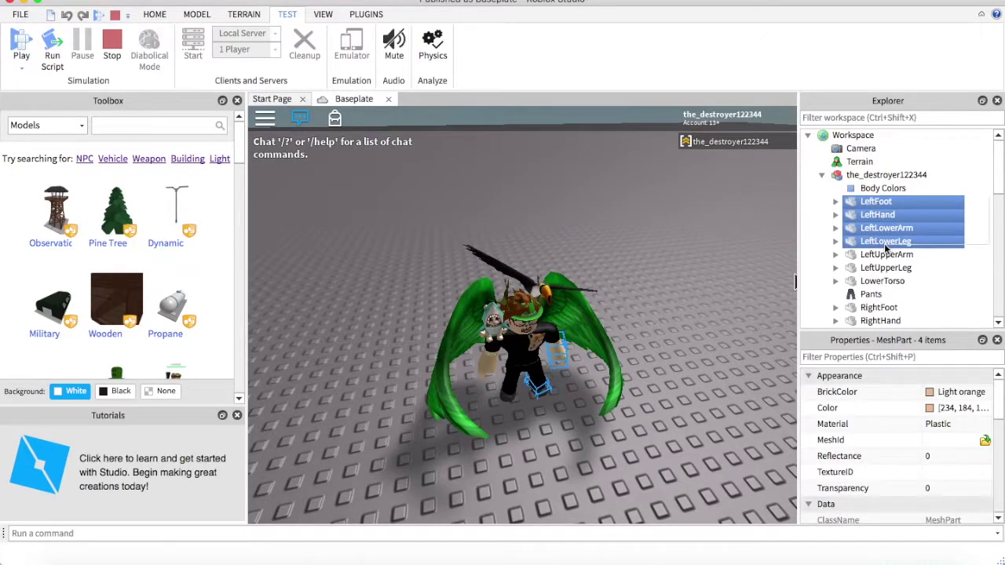
click(985, 188)
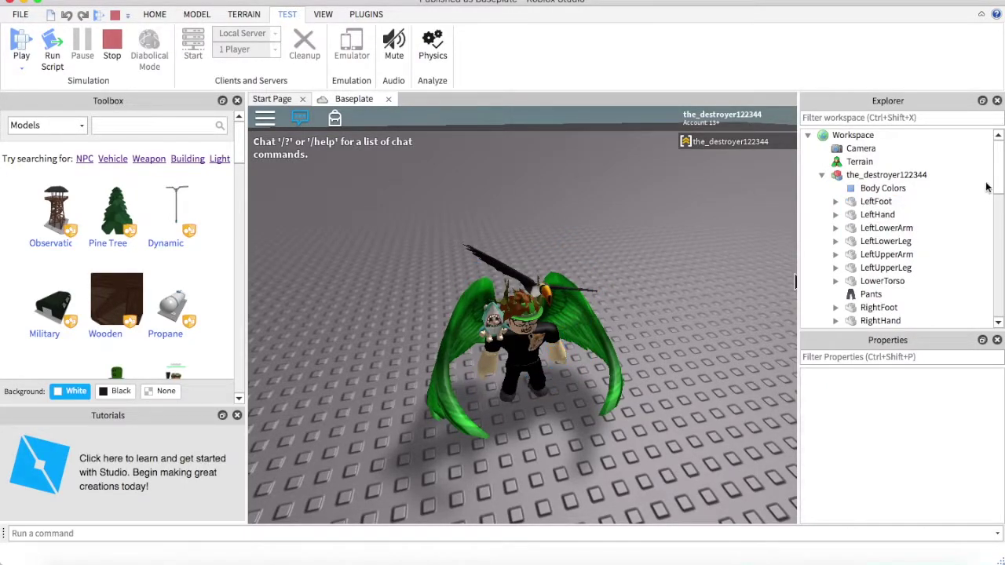
drag(985, 191, 858, 136)
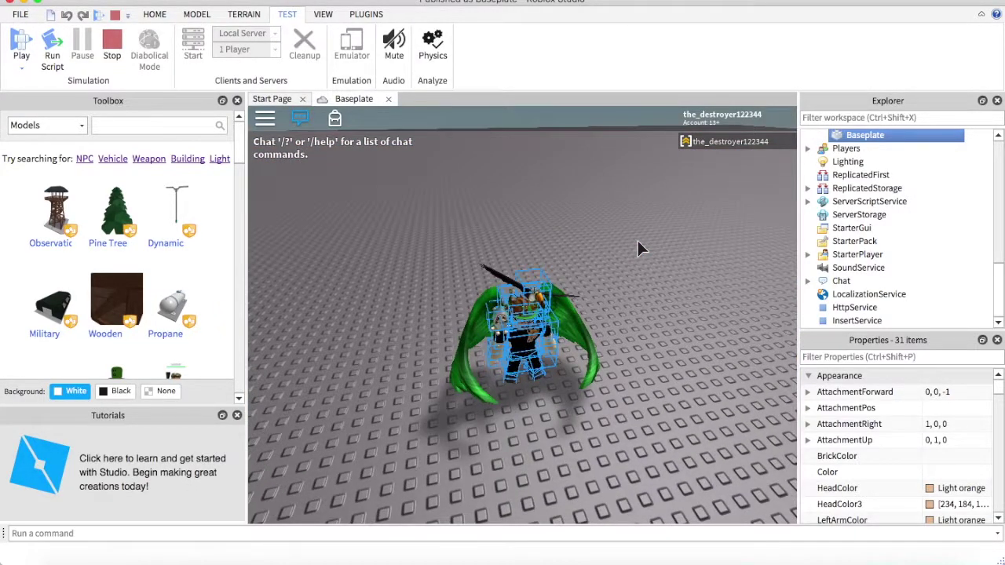
scroll(867, 222, up, 6)
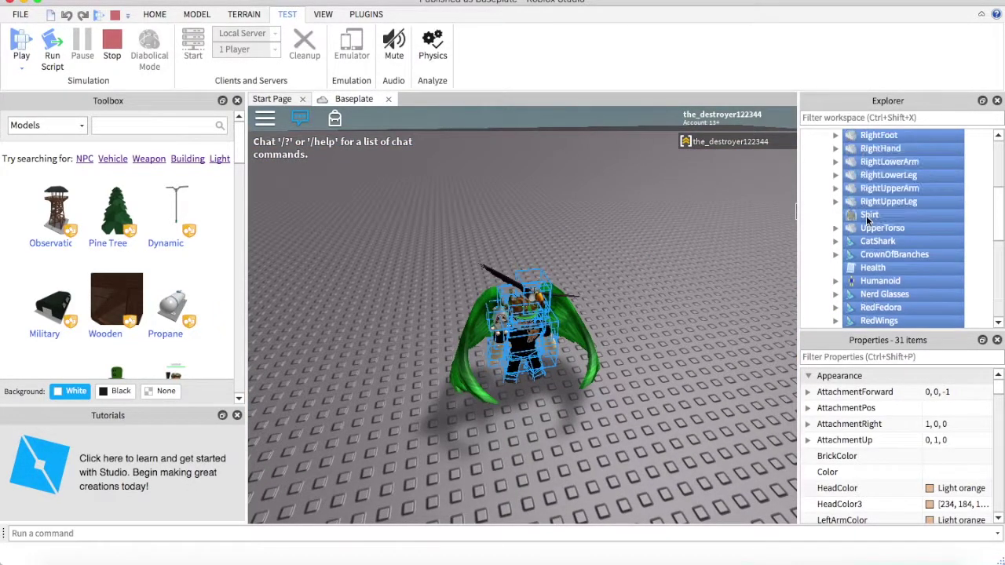
scroll(868, 222, up, 4)
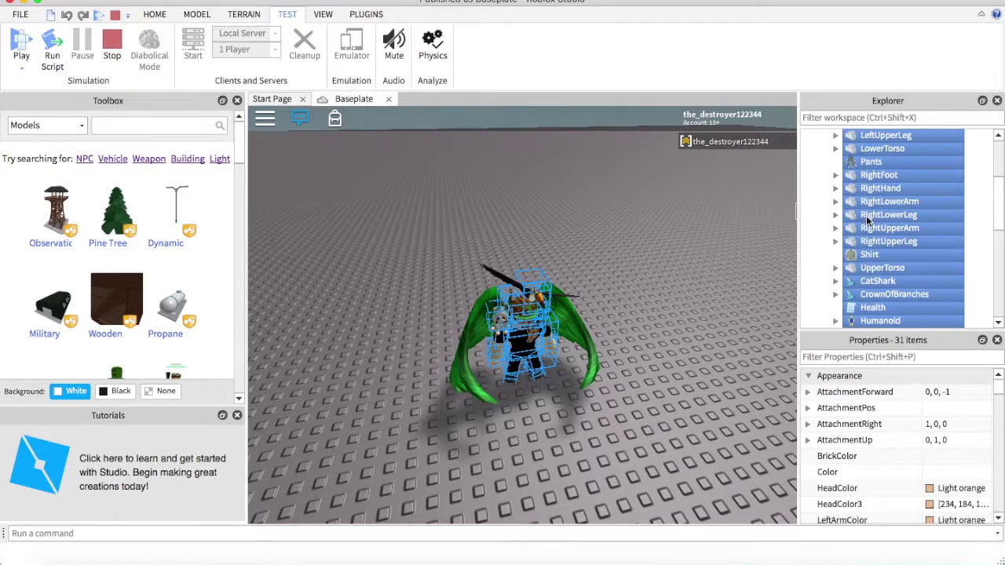
right_click(863, 228)
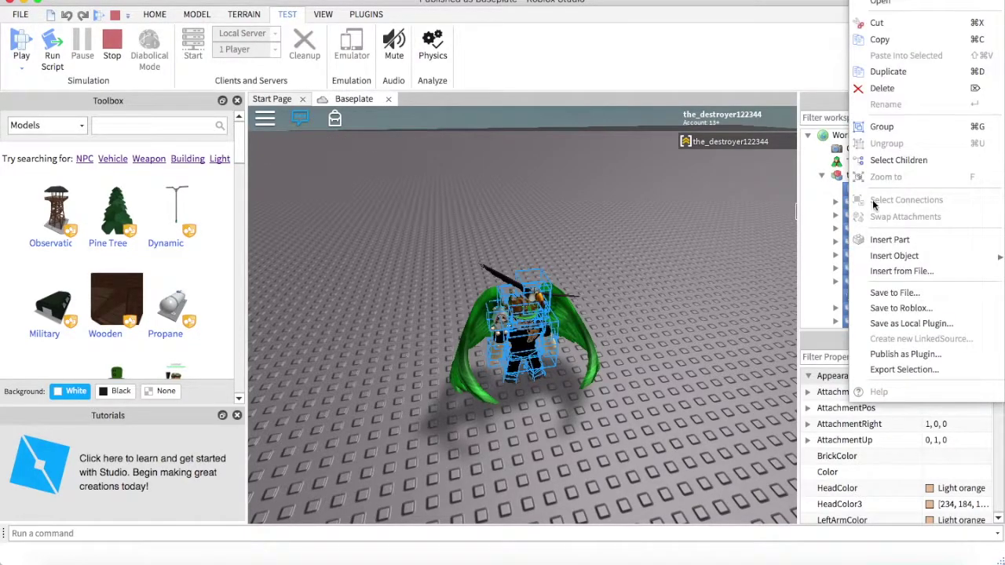
click(899, 41)
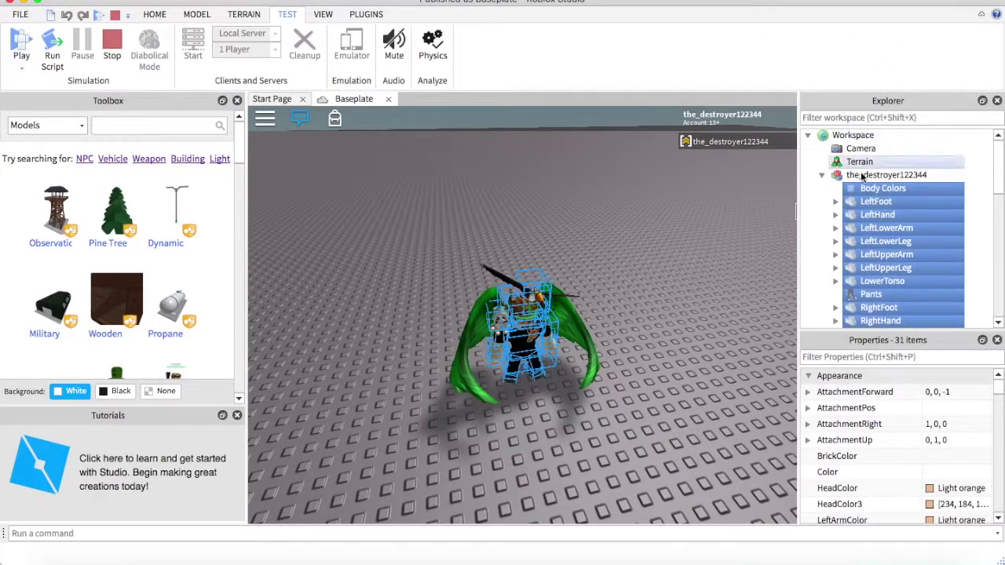
right_click(830, 138)
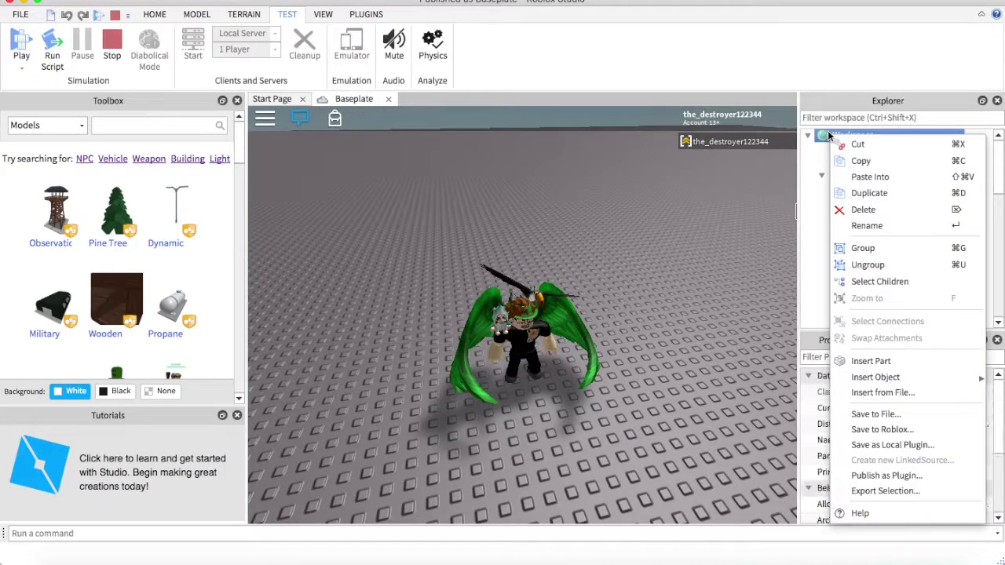
click(870, 179)
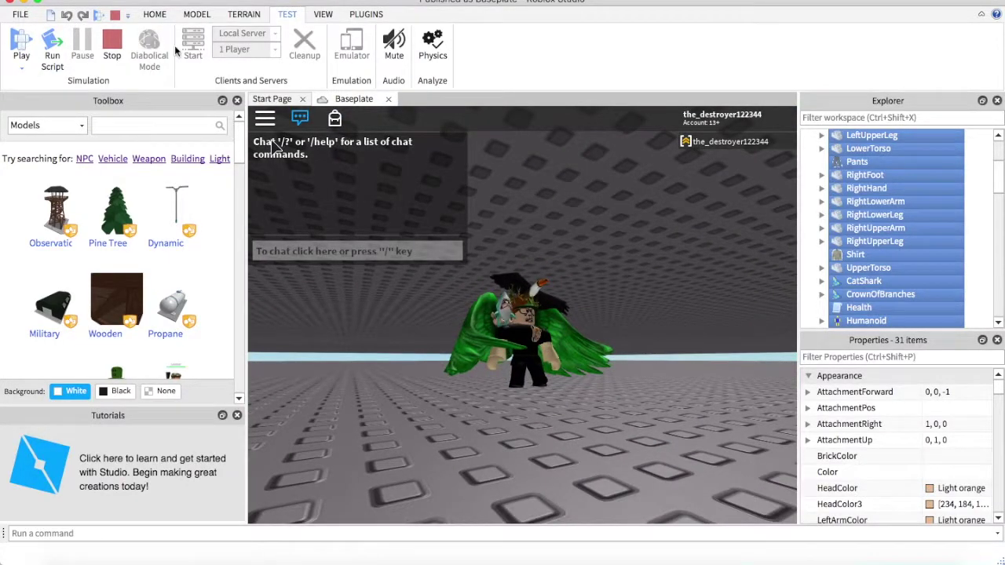
Delete the pasted avatar parts and the duplicate Baseplate from the Workspace
scroll(936, 208, down, 5)
scroll(871, 232, down, 2)
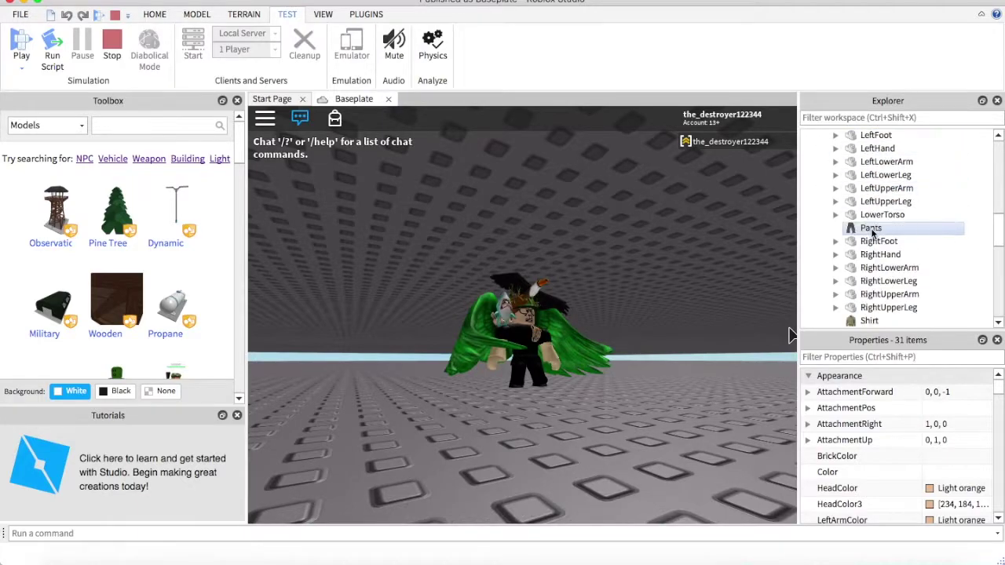
scroll(871, 232, down, 5)
scroll(840, 299, down, 2)
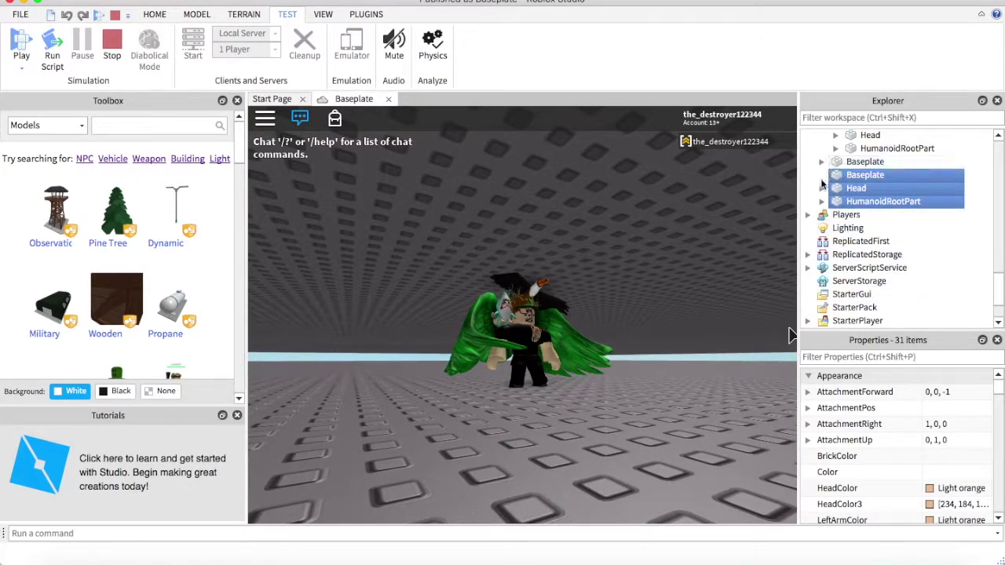
scroll(881, 191, up, 3)
shift+click(893, 199)
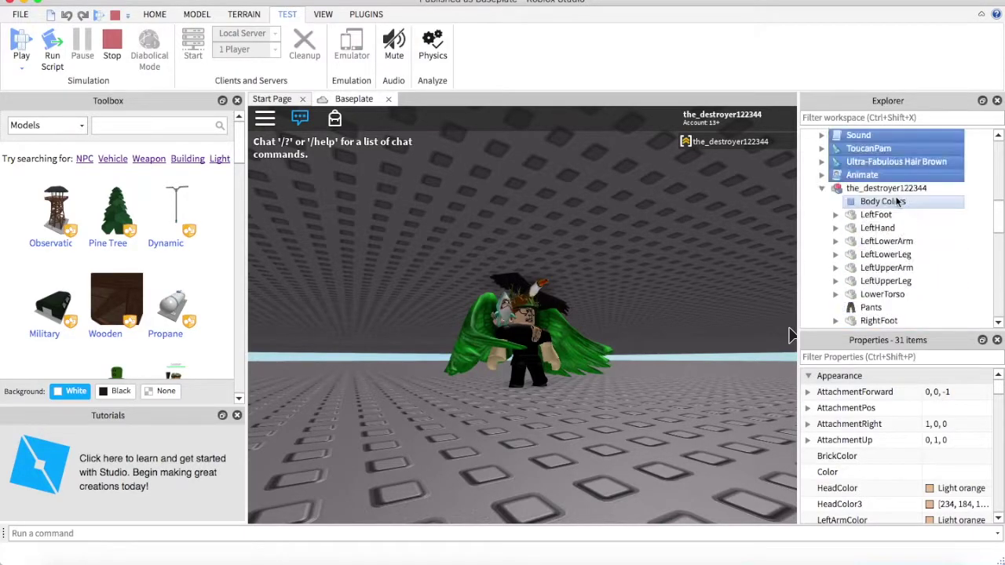
scroll(897, 200, up, 3)
key(Delete)
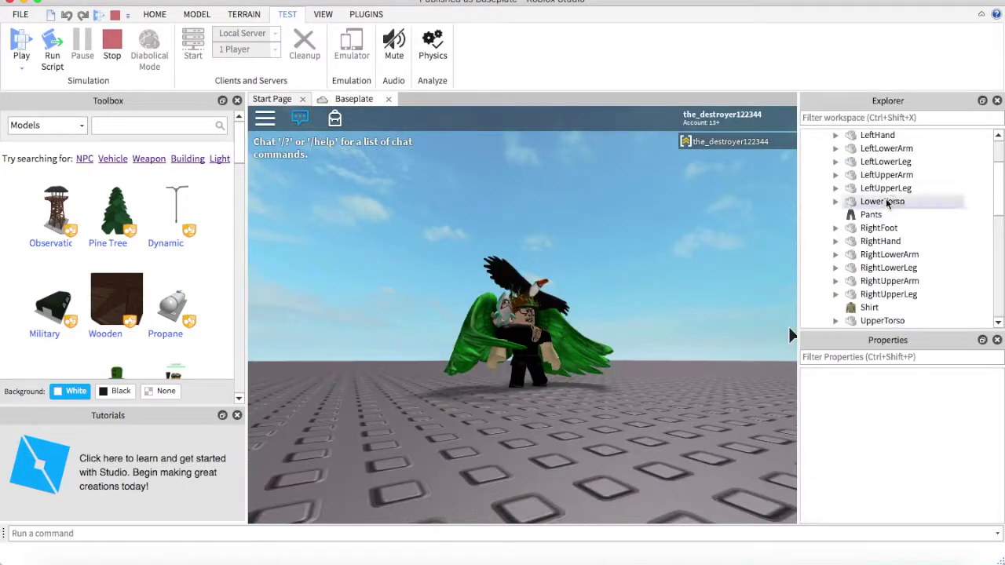
Examine the avatar and the remaining Baseplate from close up and from far away
scroll(590, 316, up, 3)
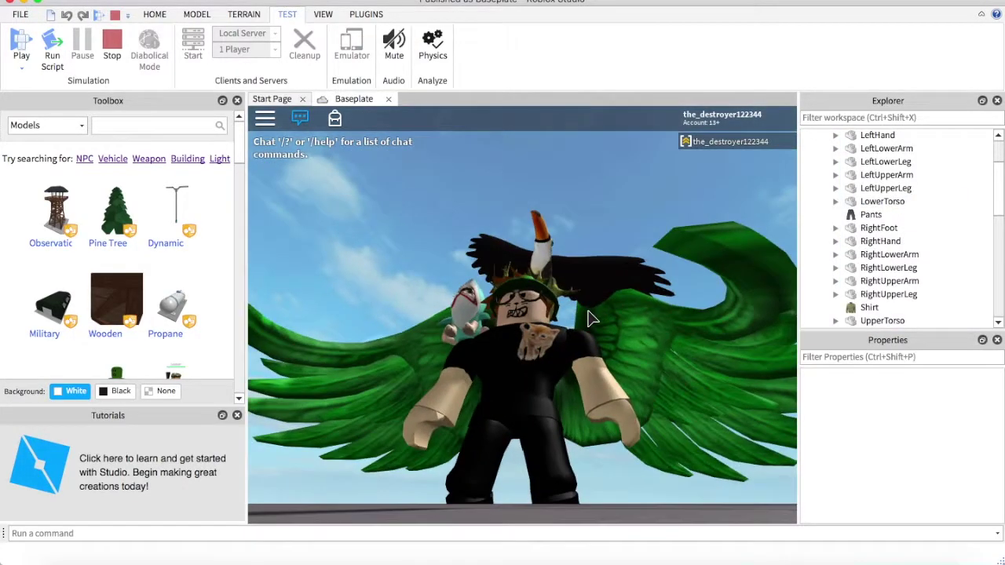
scroll(588, 311, down, 5)
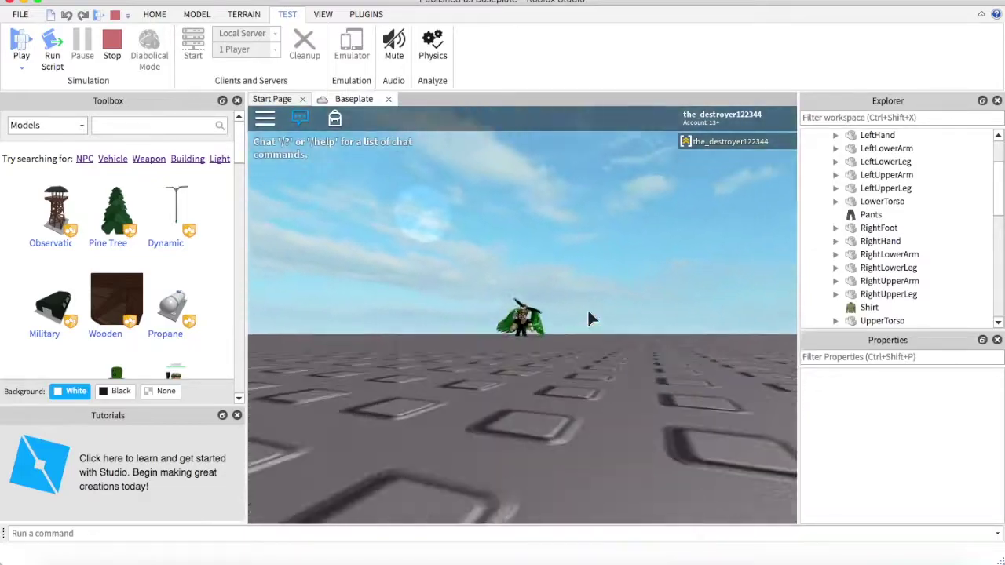
scroll(588, 311, down, 5)
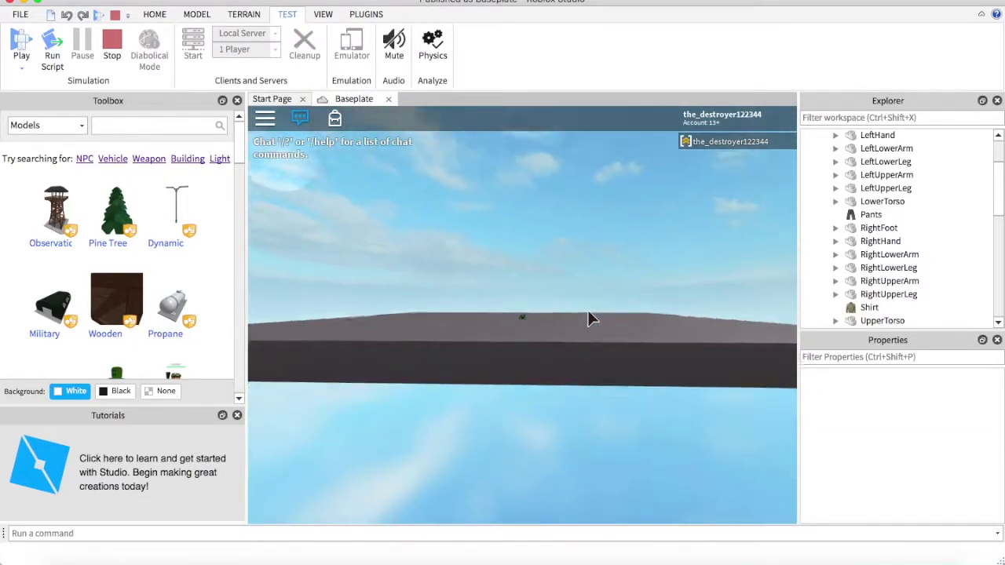
scroll(588, 311, up, 3)
scroll(588, 311, down, 5)
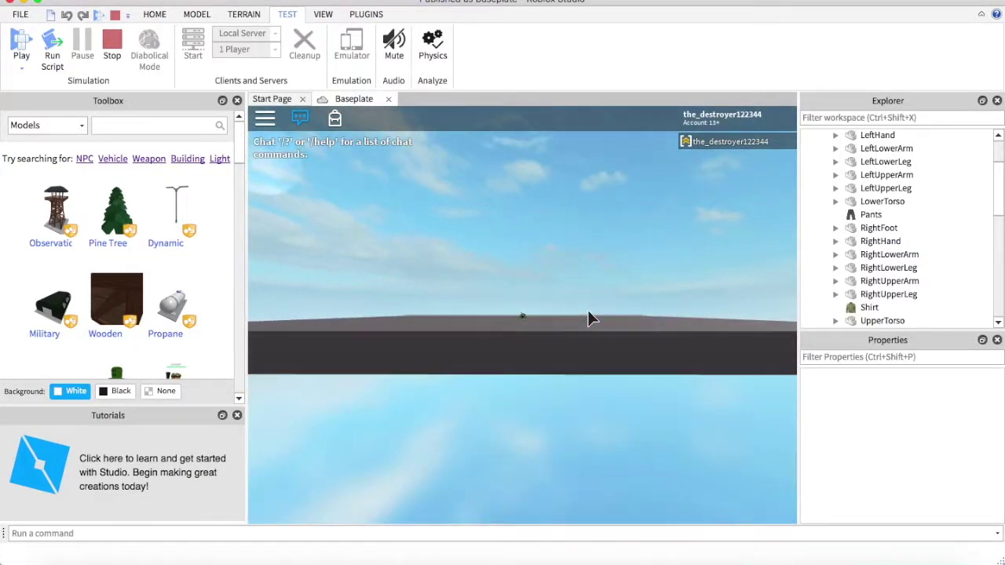
scroll(588, 312, up, 3)
scroll(589, 314, up, 5)
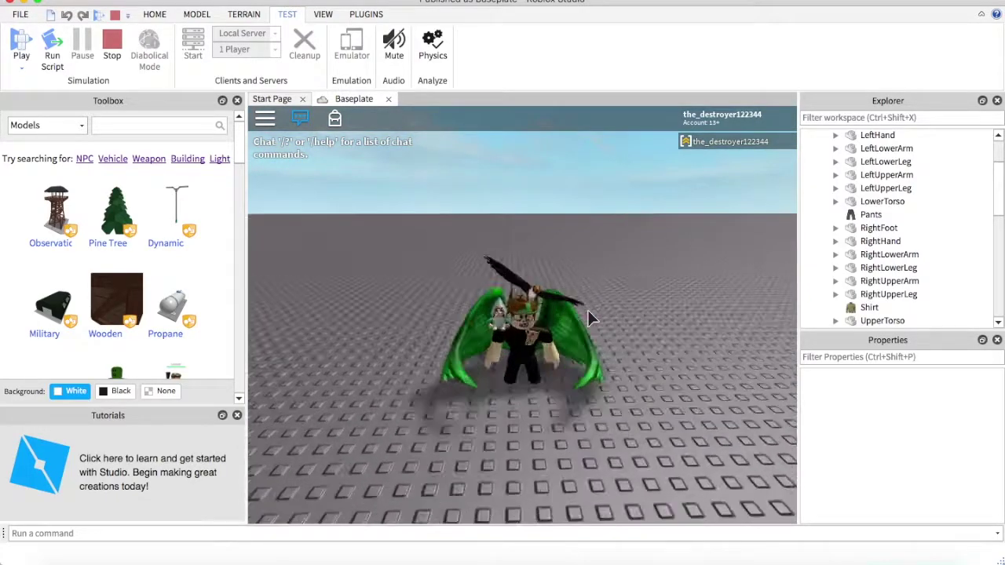
scroll(903, 252, down, 1)
scroll(923, 267, down, 2)
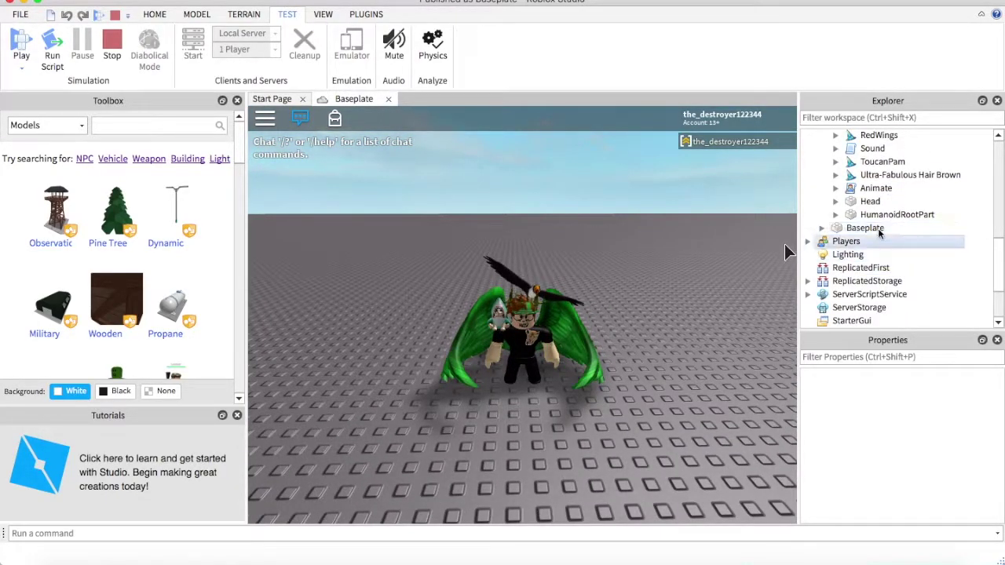
click(870, 229)
scroll(646, 322, down, 3)
scroll(646, 321, down, 5)
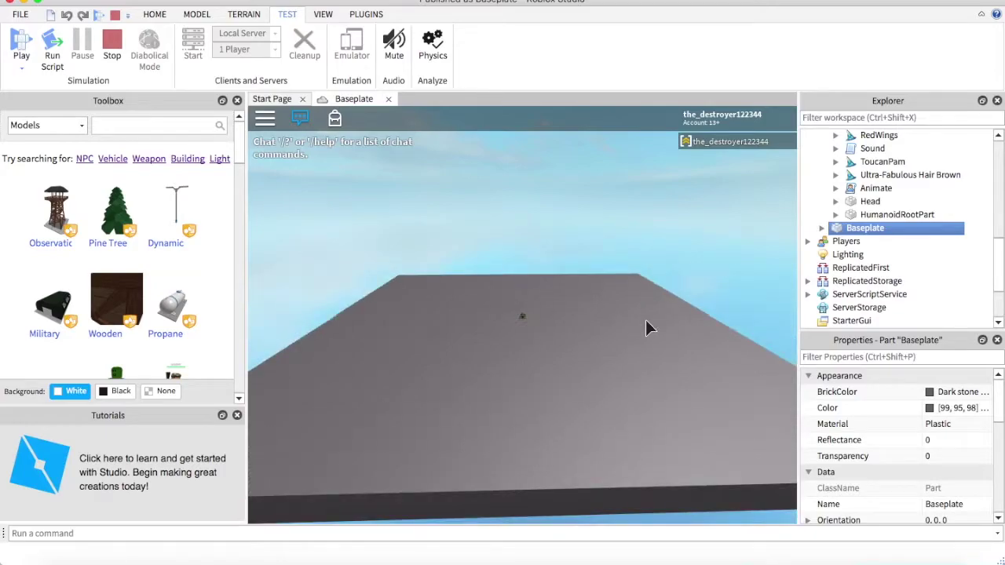
scroll(645, 318, up, 8)
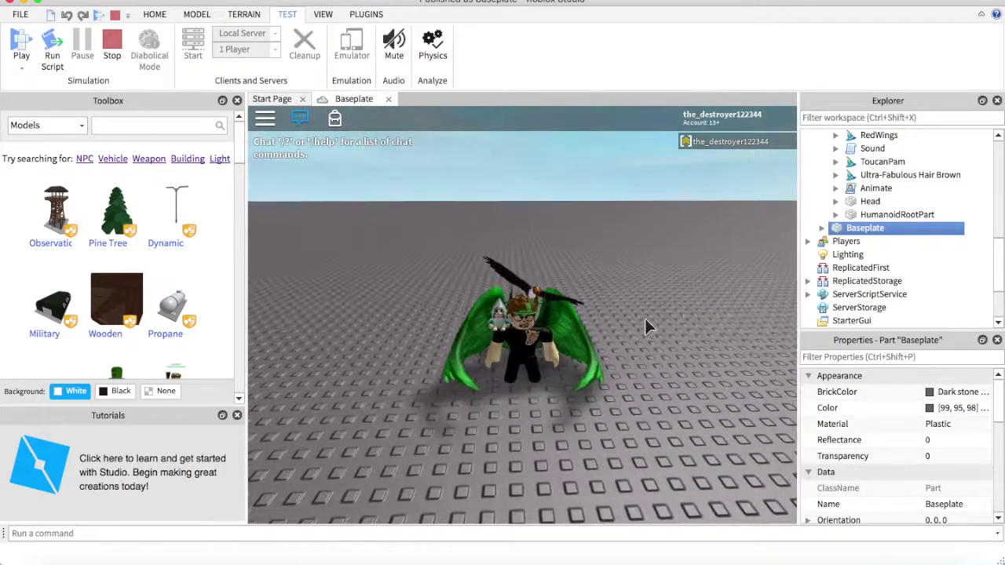
scroll(644, 318, up, 2)
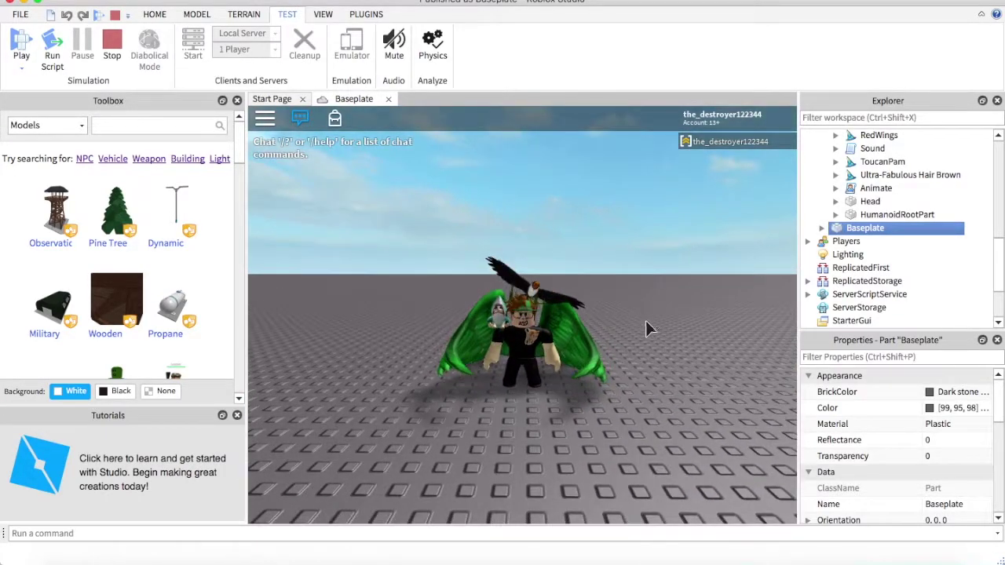
Copy the avatar's parts from Body Colors through HumanoidRootPart, without the Baseplate, and paste them into the Workspace
scroll(881, 220, up, 10)
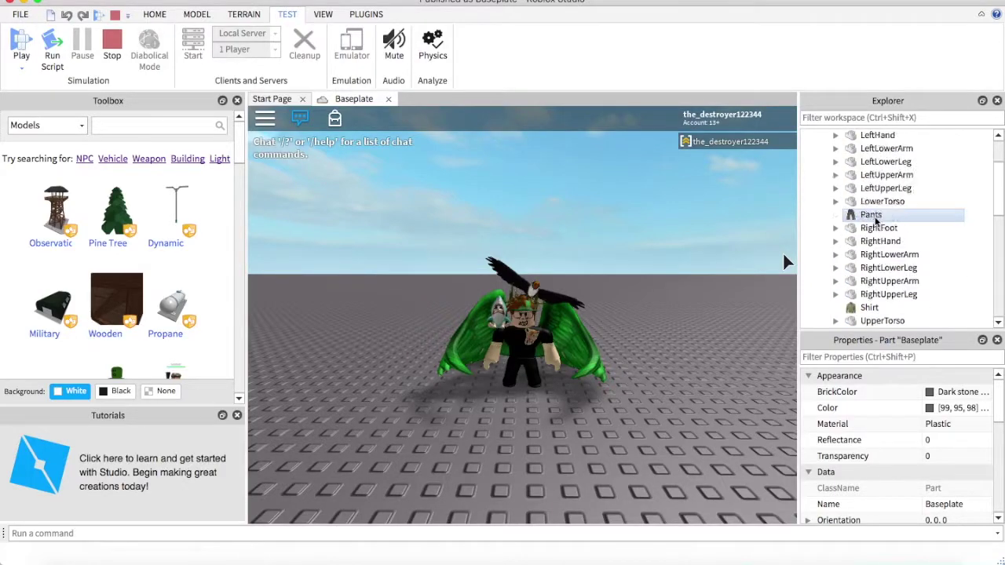
drag(883, 188, 869, 228)
right_click(870, 228)
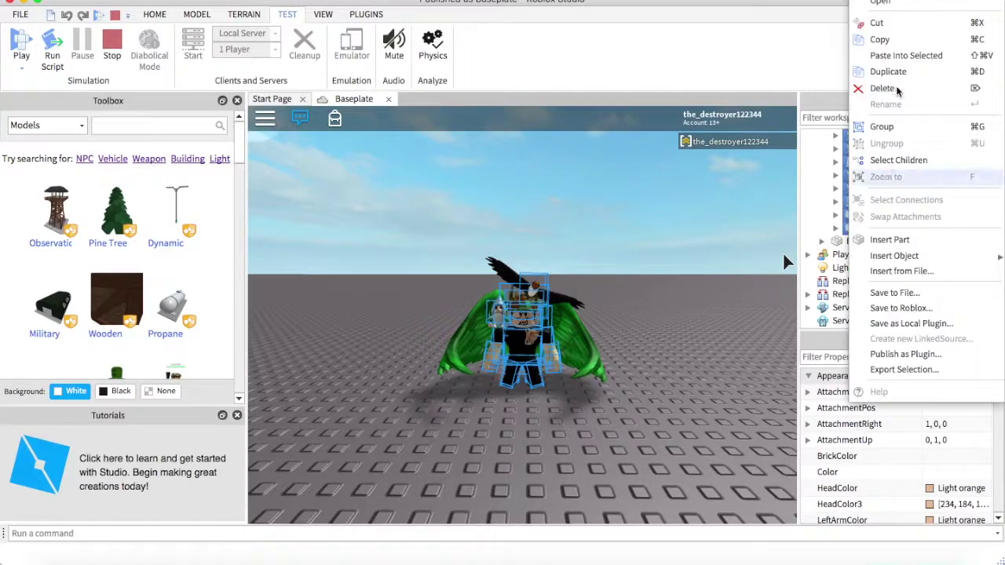
click(879, 39)
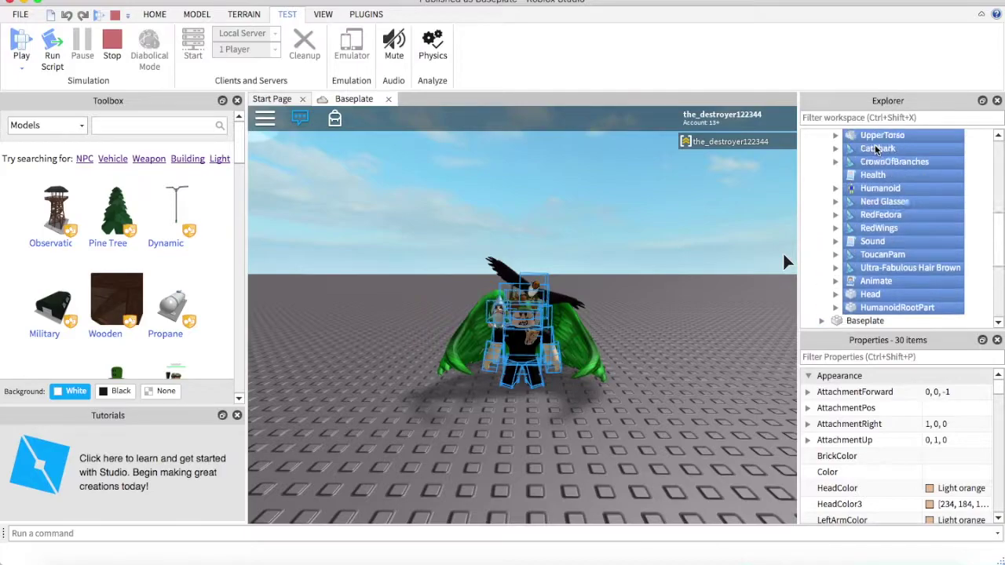
scroll(877, 149, up, 5)
right_click(845, 136)
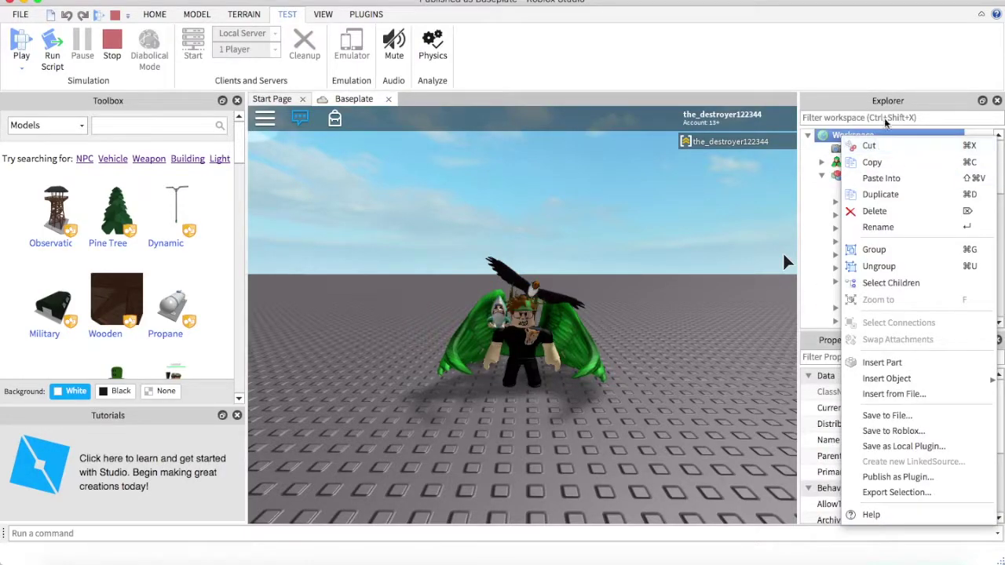
click(881, 178)
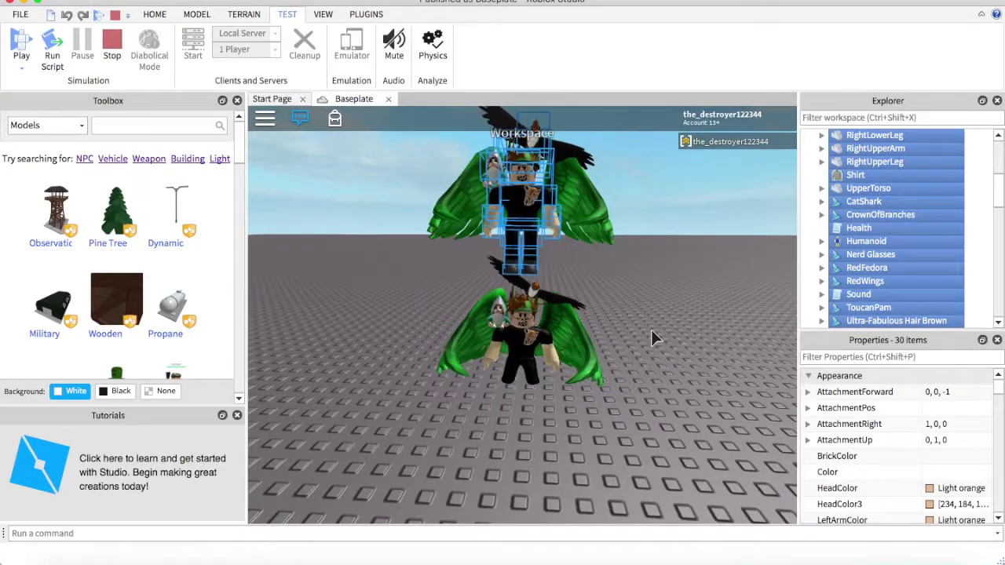
scroll(651, 328, down, 2)
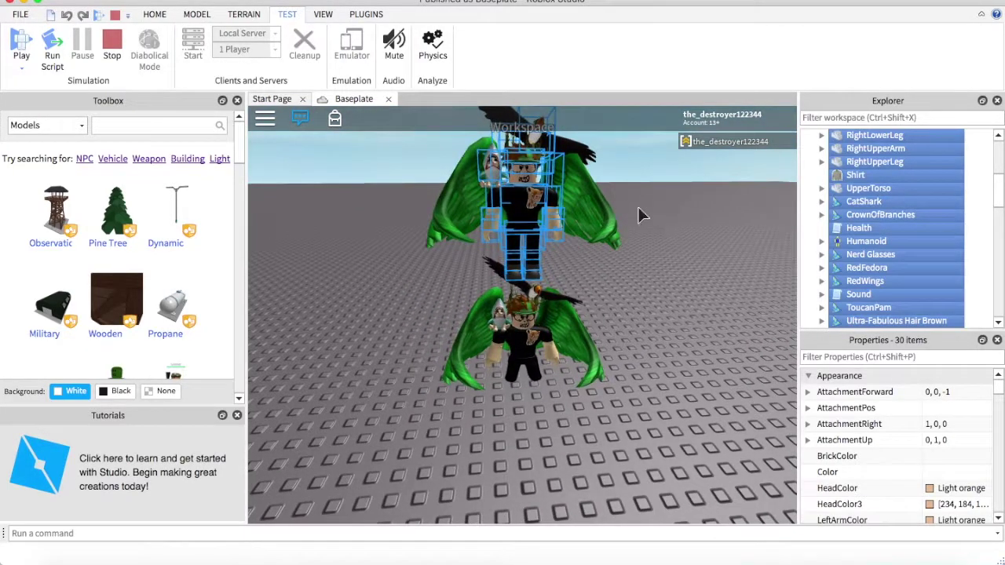
Stop the play test and check which objects the place's Workspace contains
click(103, 47)
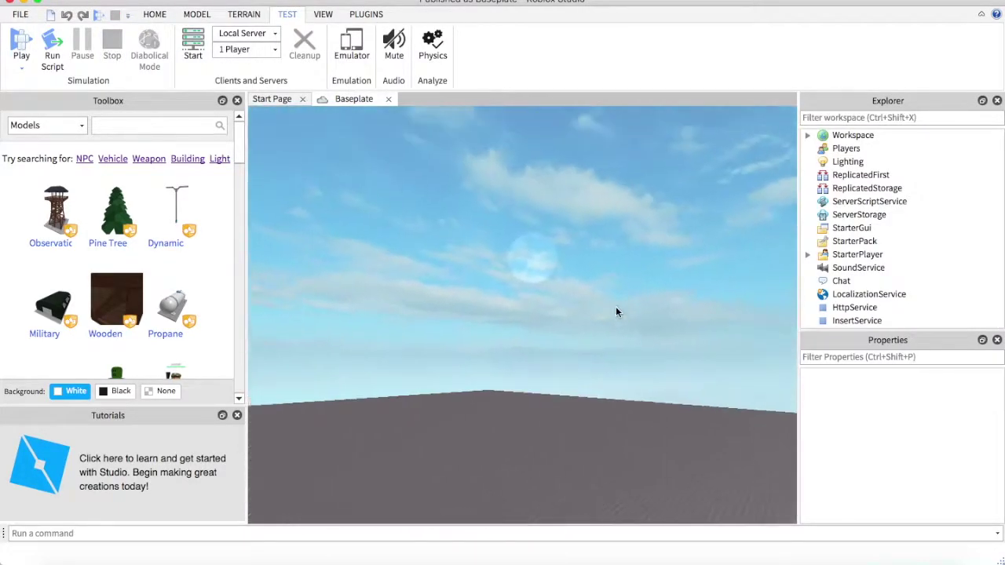
right_click(616, 307)
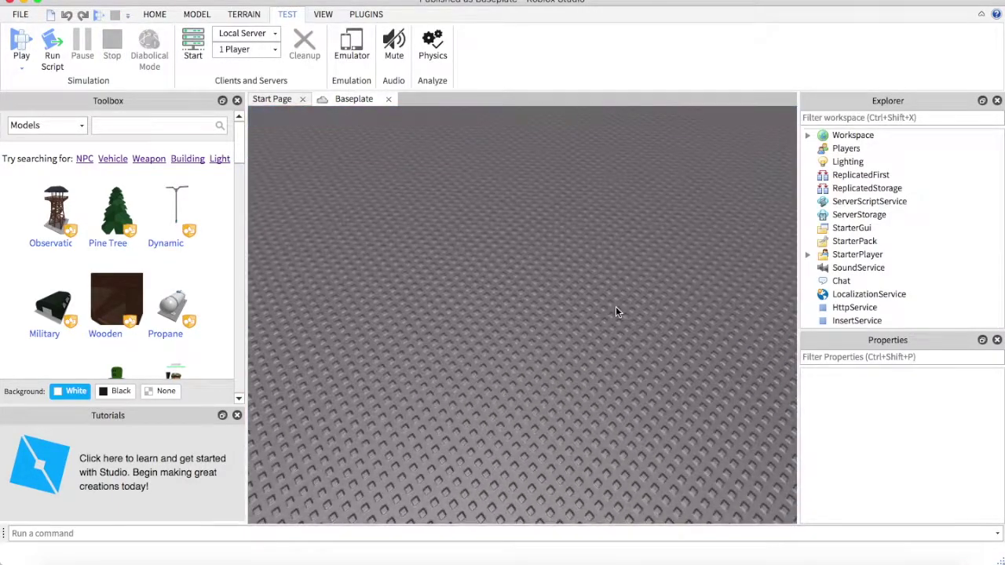
scroll(613, 299, down, 8)
scroll(614, 304, up, 3)
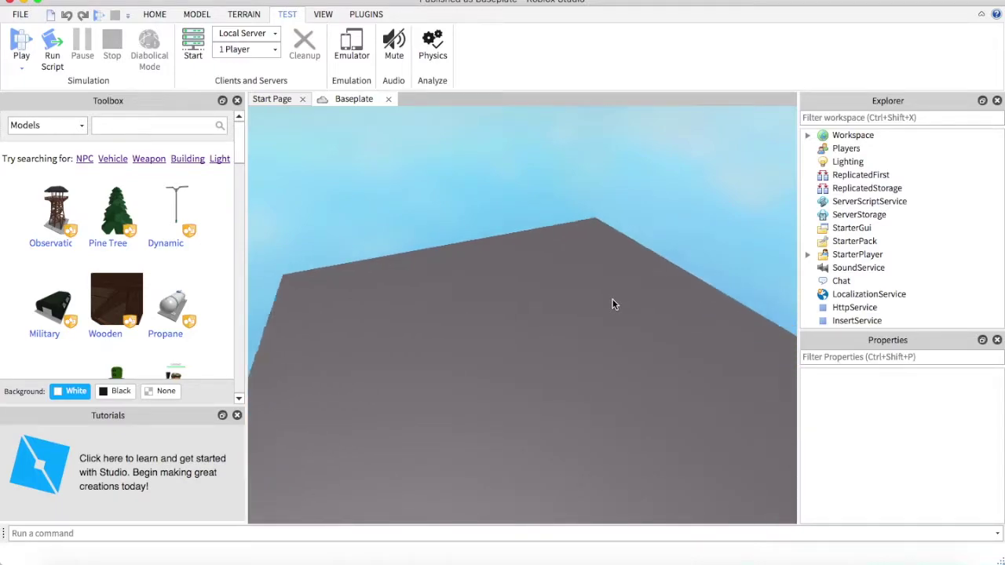
click(882, 138)
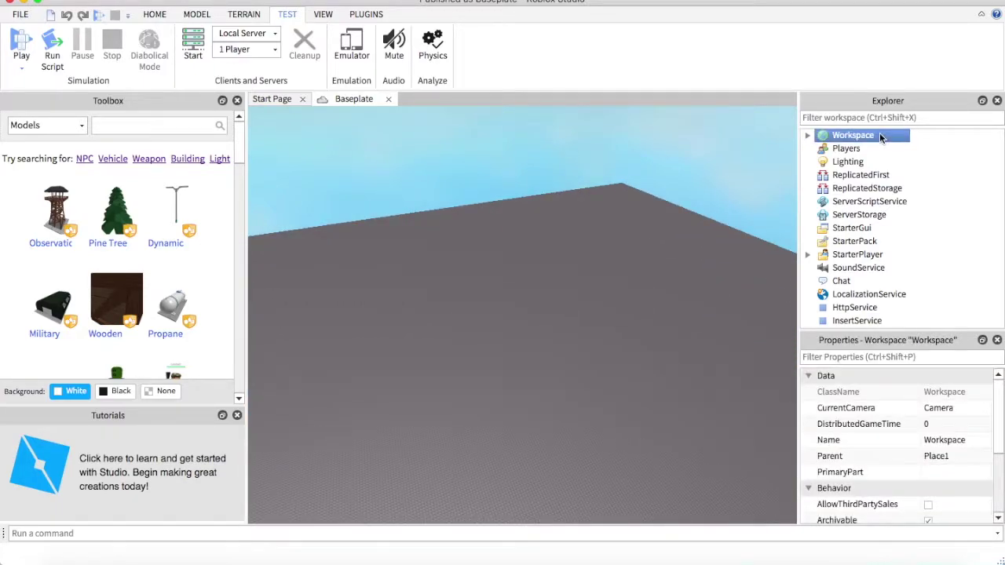
click(806, 135)
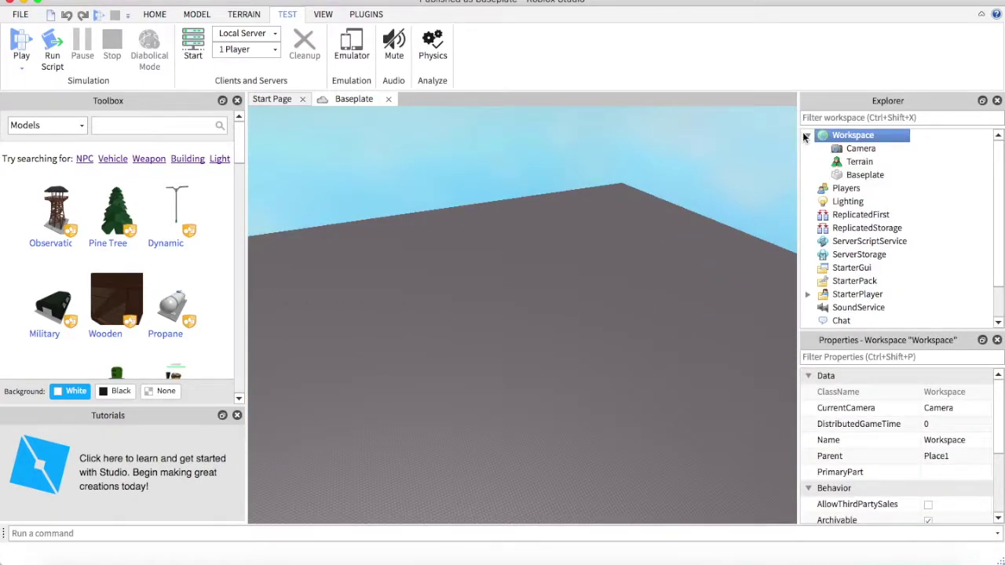
click(805, 136)
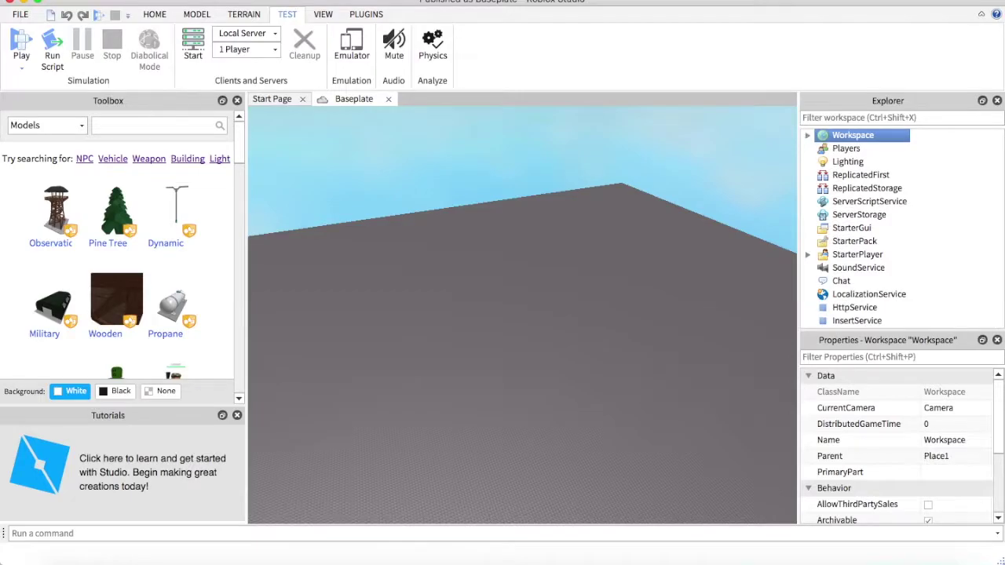
Start a new play test, pause it, and expand the player's avatar model inside the Workspace
click(17, 49)
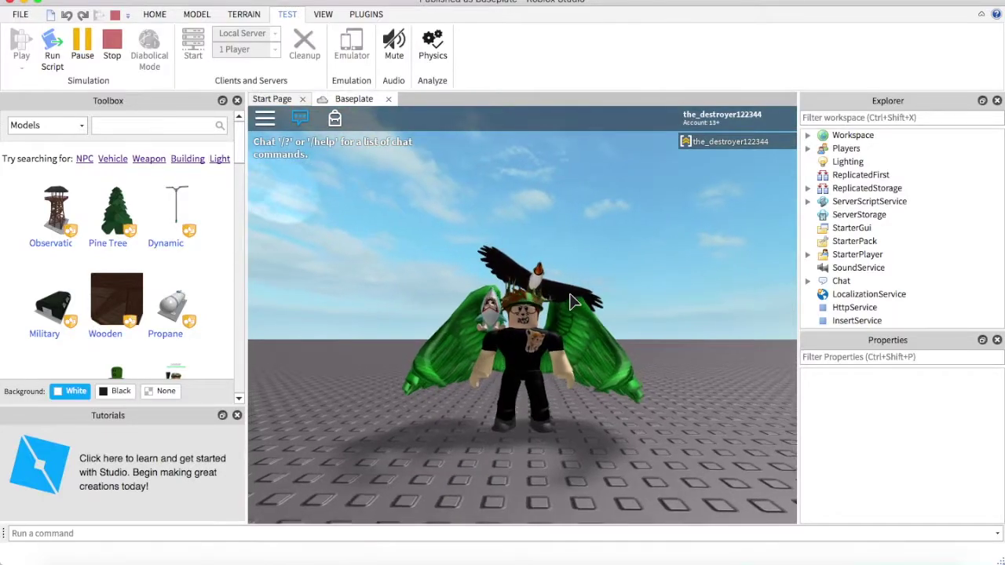
click(82, 47)
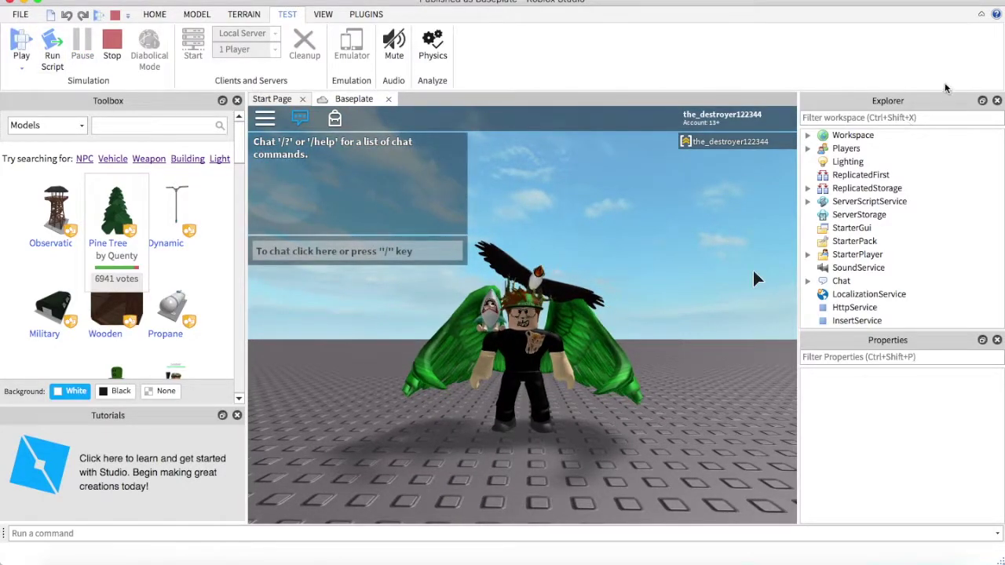
click(808, 135)
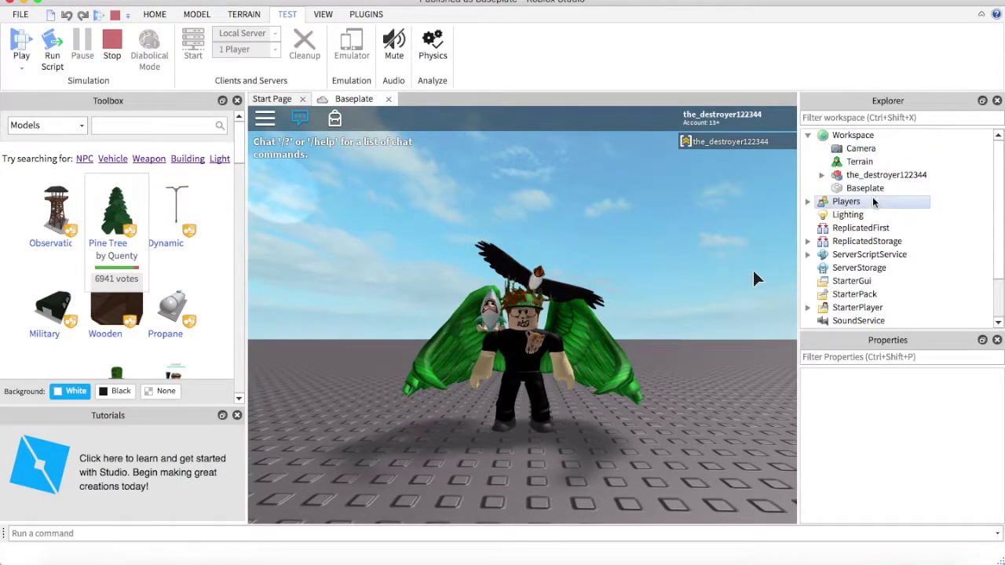
click(886, 175)
click(822, 175)
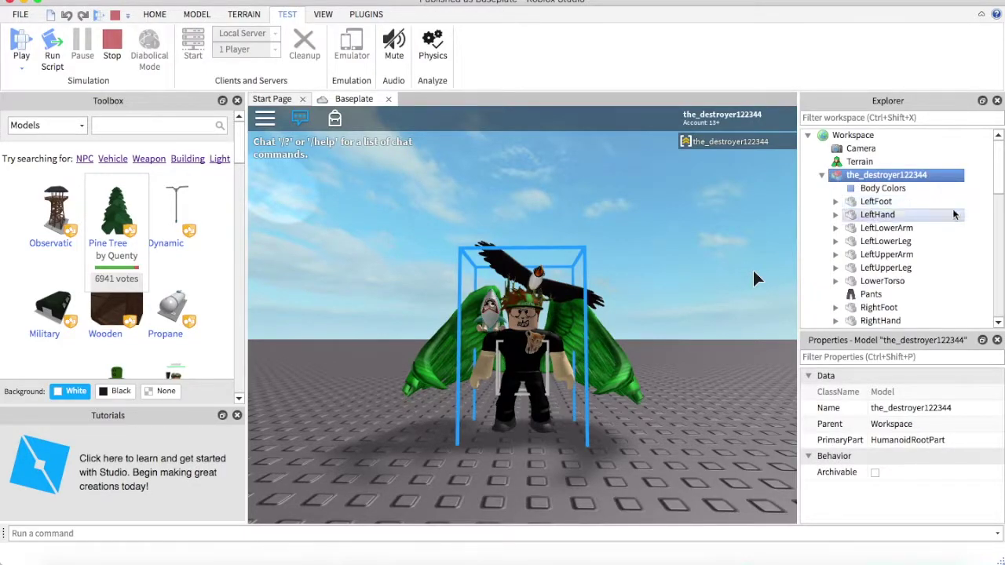
Copy the avatar's parts from Body Colors through HumanoidRootPart and paste them into the Workspace of the paused play test
drag(985, 190, 858, 272)
right_click(878, 201)
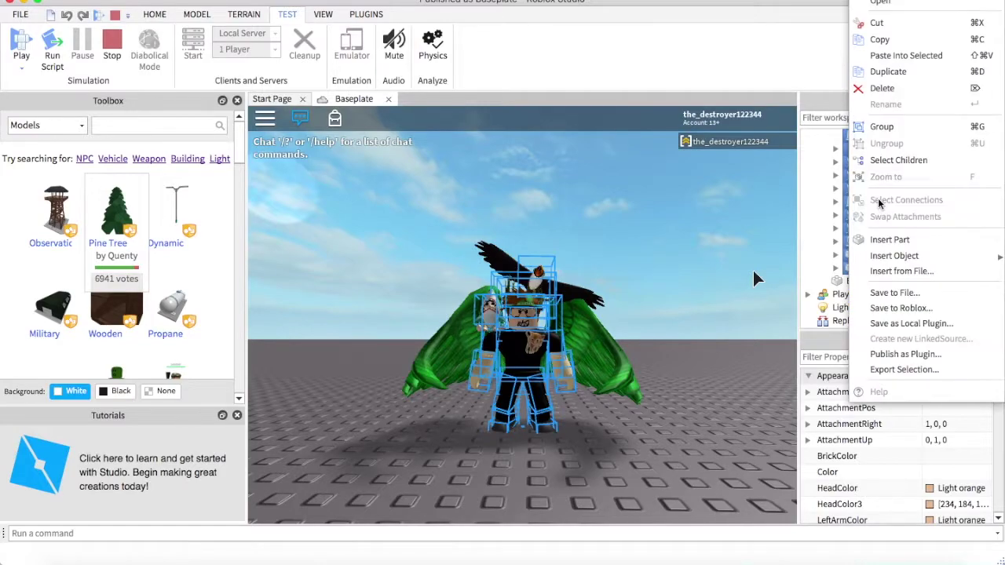
click(878, 39)
scroll(881, 202, up, 5)
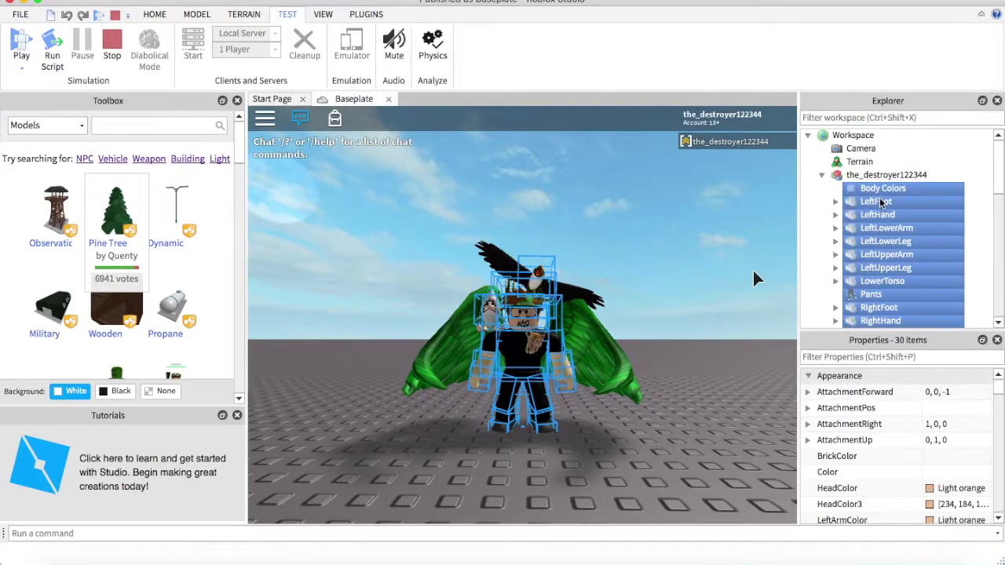
right_click(841, 137)
click(863, 177)
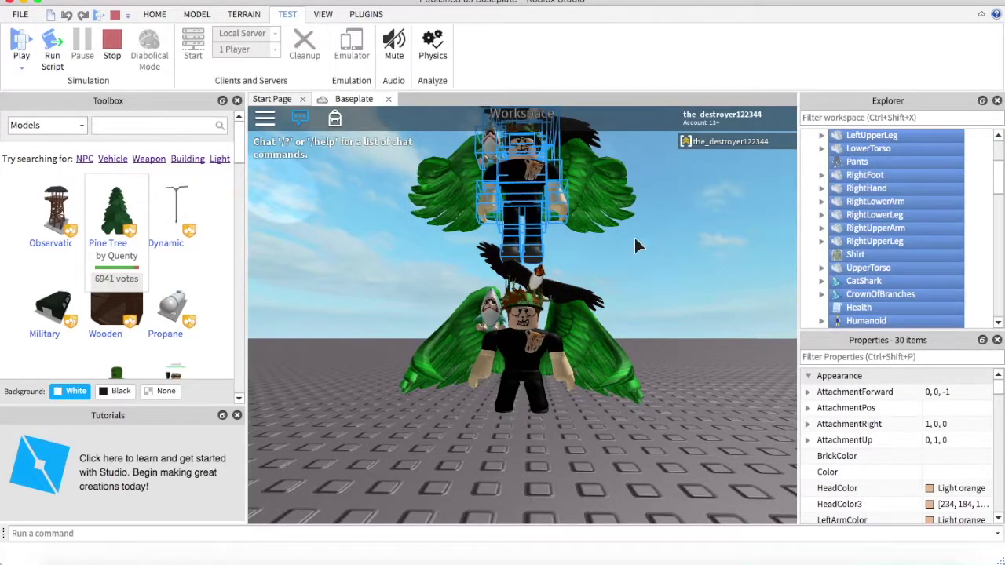
Delete the pasted avatar parts from the Workspace and stop the play test
scroll(666, 189, down, 5)
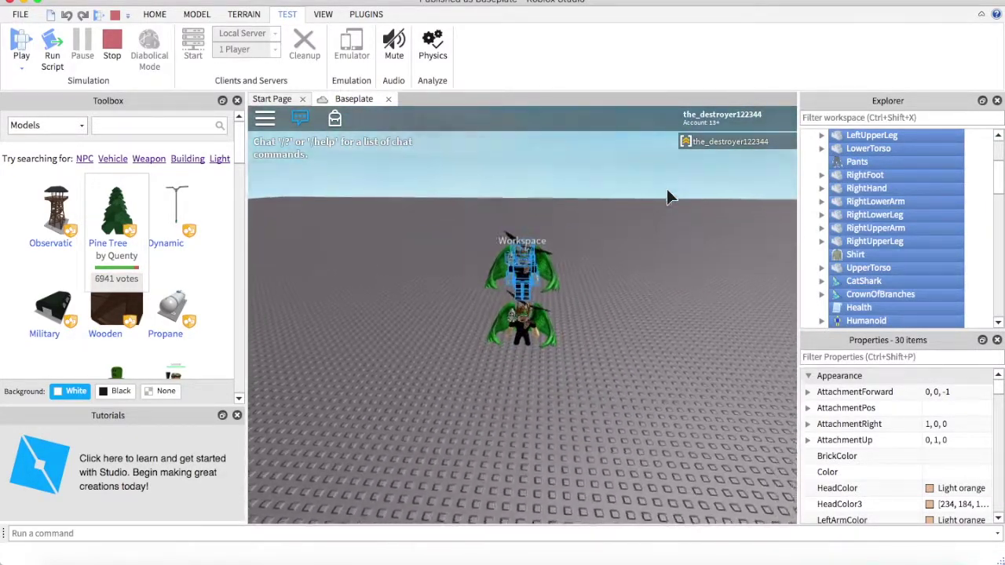
scroll(666, 191, up, 6)
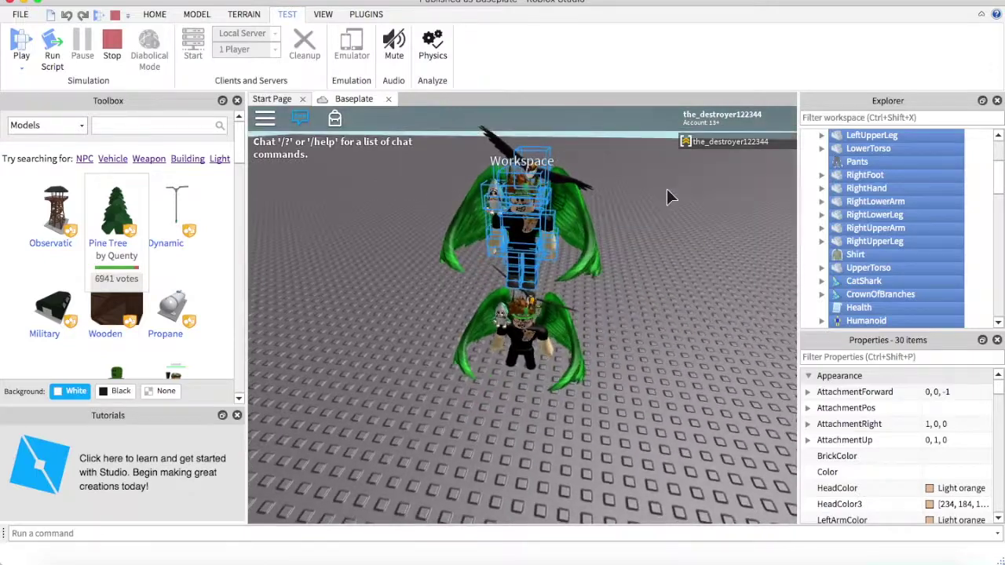
scroll(666, 188, up, 3)
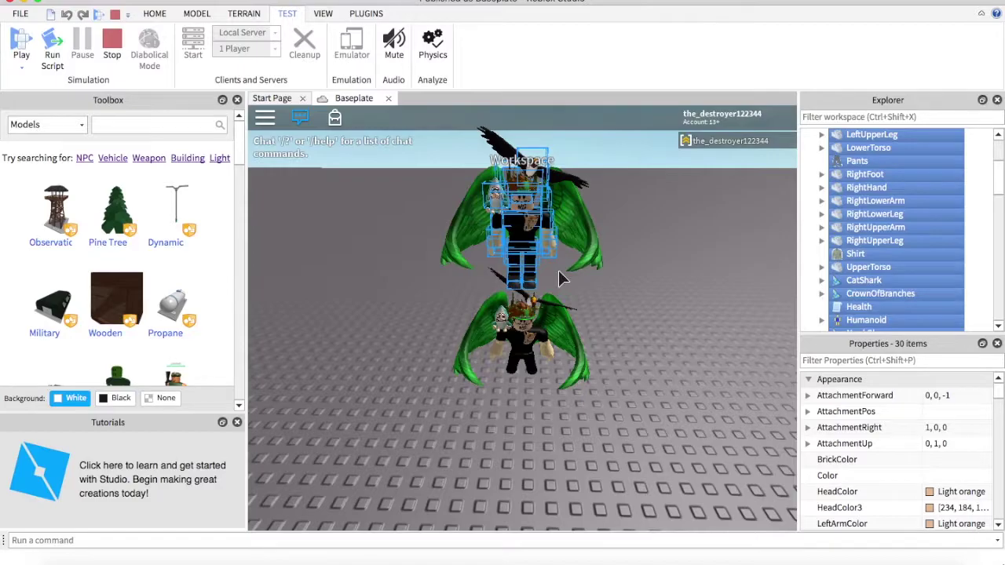
scroll(593, 300, up, 5)
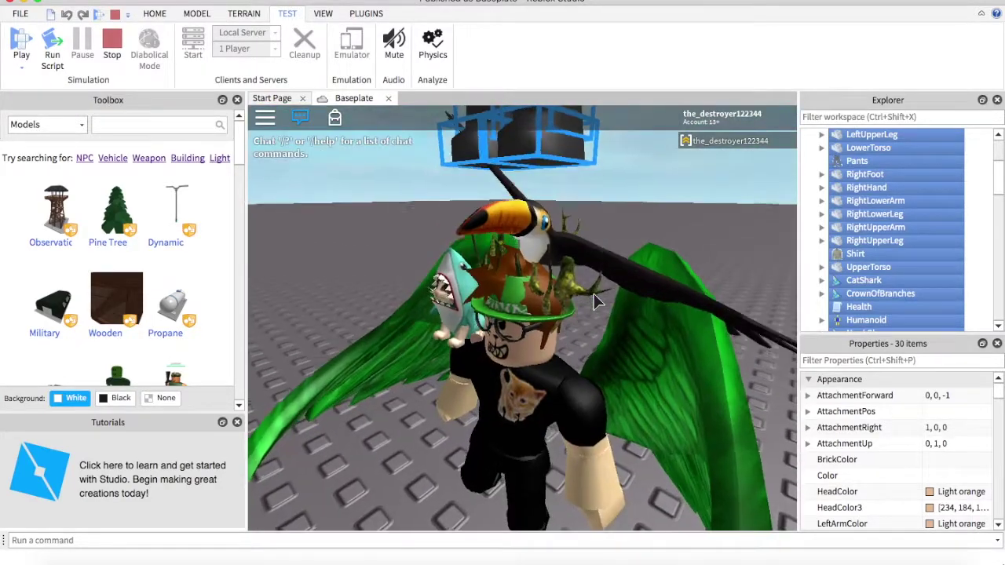
scroll(595, 301, down, 5)
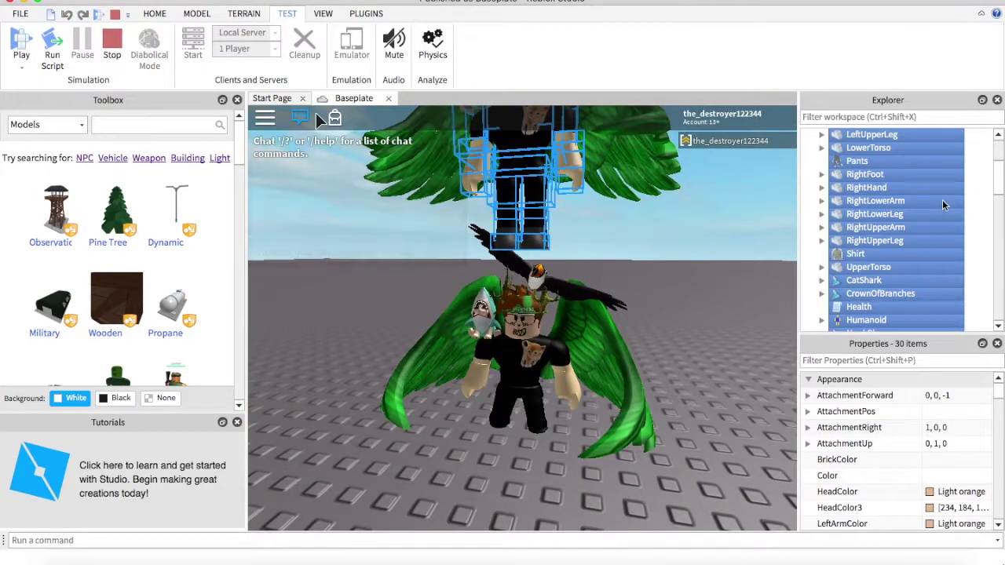
key(Delete)
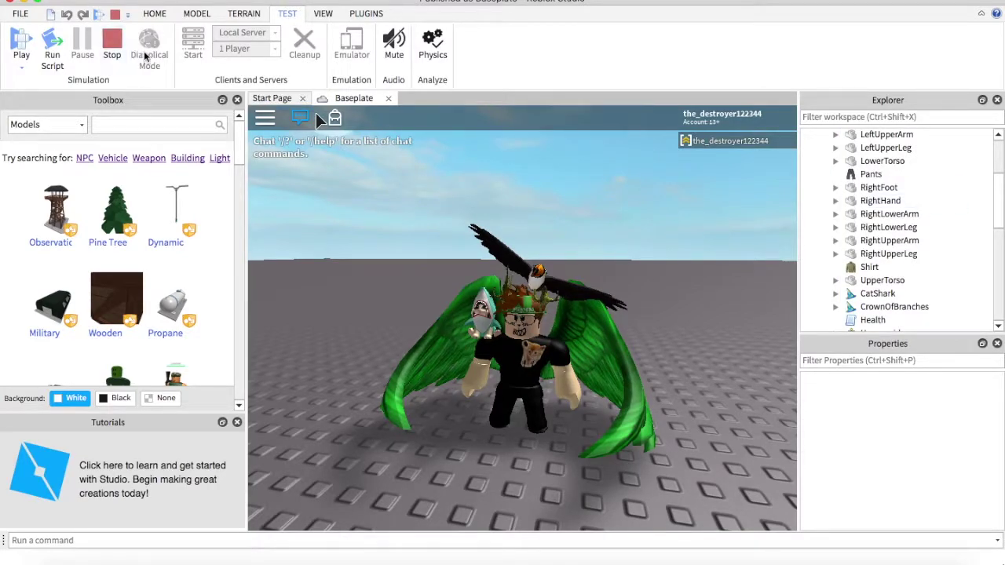
click(114, 39)
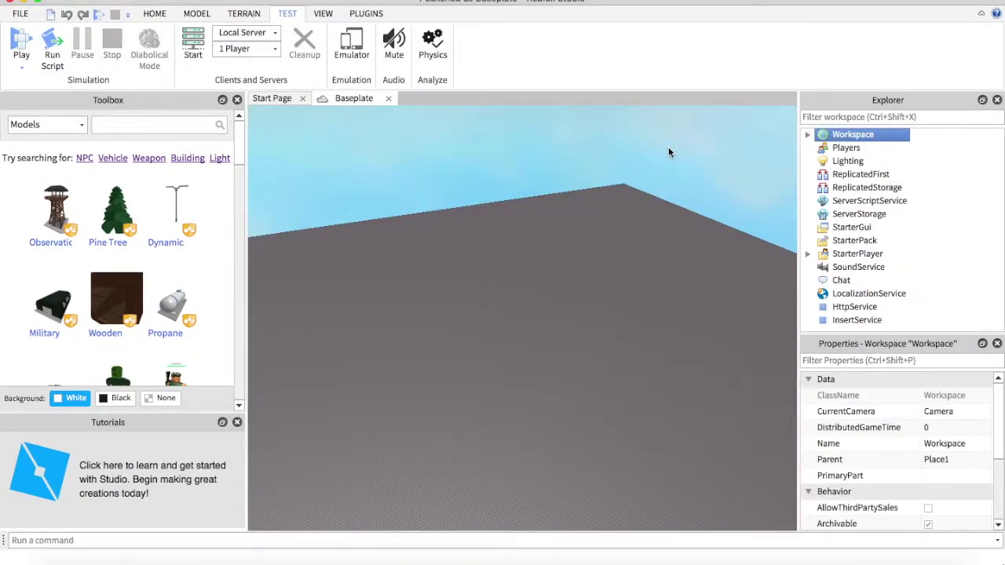
Insert the TEAM CAT avatar model from My Models into the place
drag(612, 254, 611, 258)
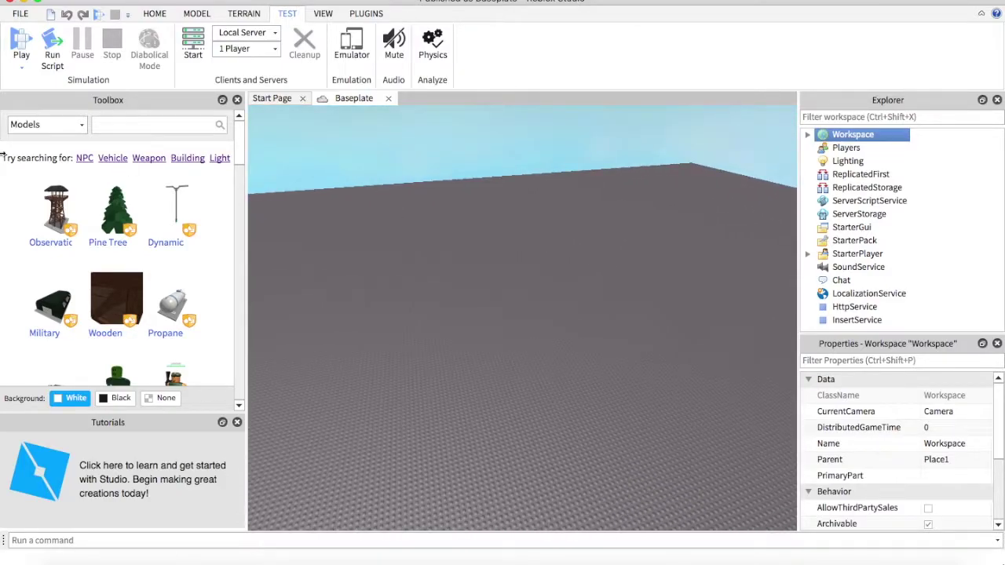
click(79, 126)
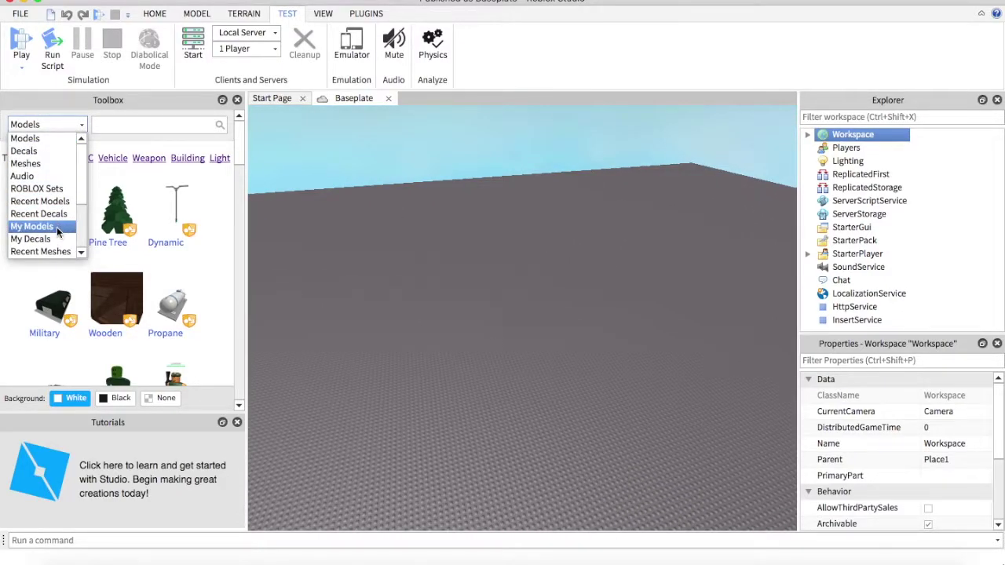
click(32, 227)
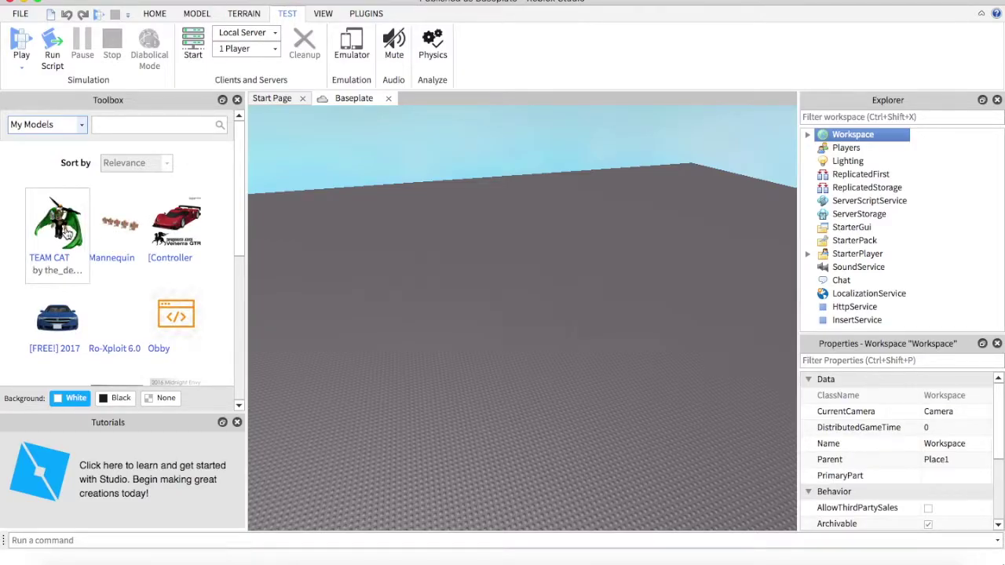
click(66, 230)
drag(596, 245, 596, 244)
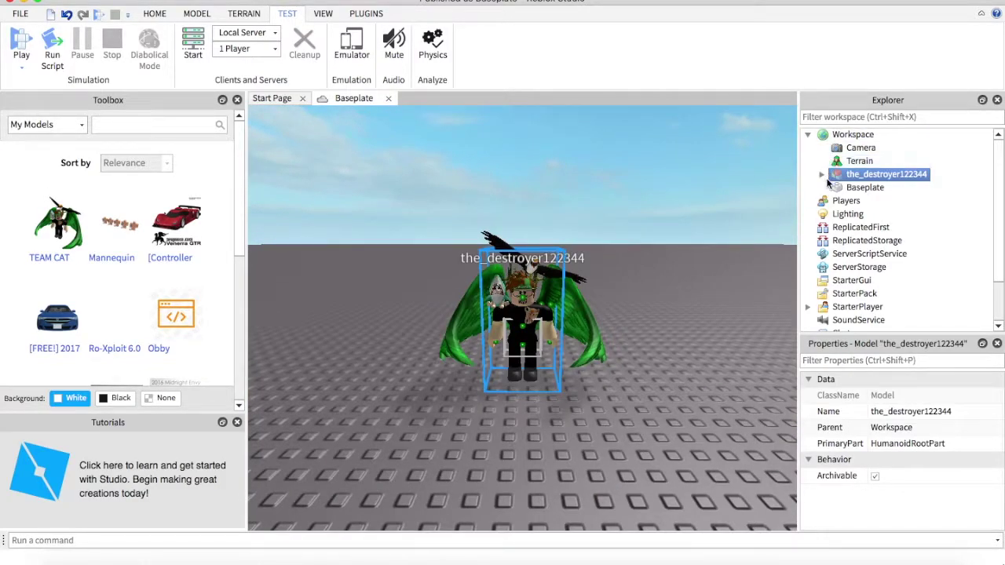
Delete the inserted avatar's parts from LeftFoot through Animate, keeping Body Colors, Head and HumanoidRootPart
click(822, 174)
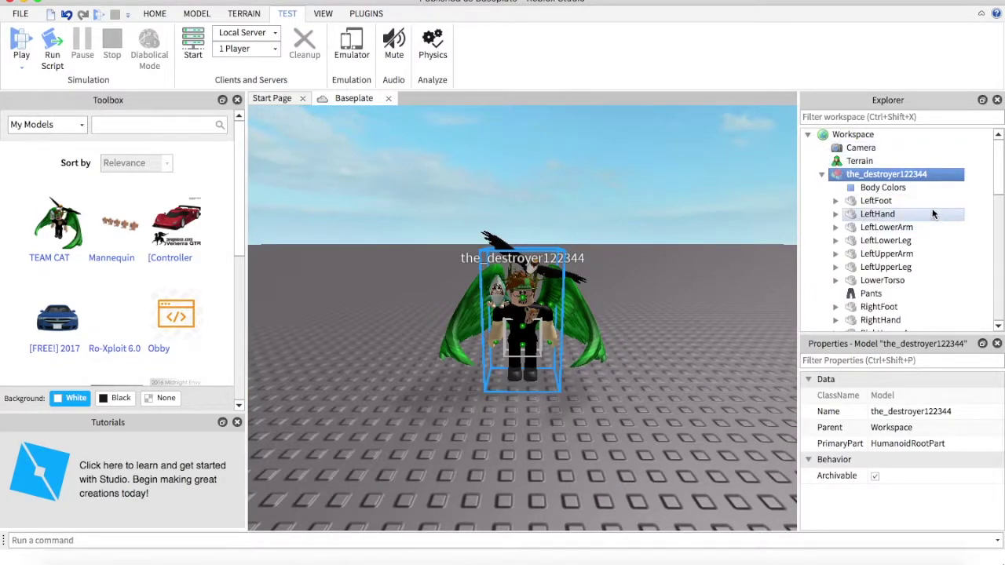
drag(976, 206, 868, 258)
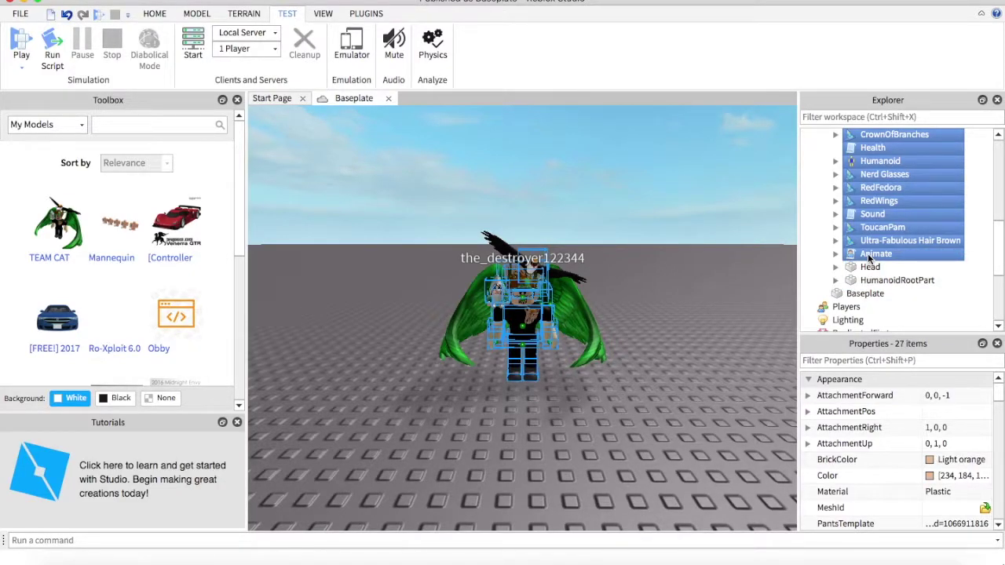
right_click(892, 232)
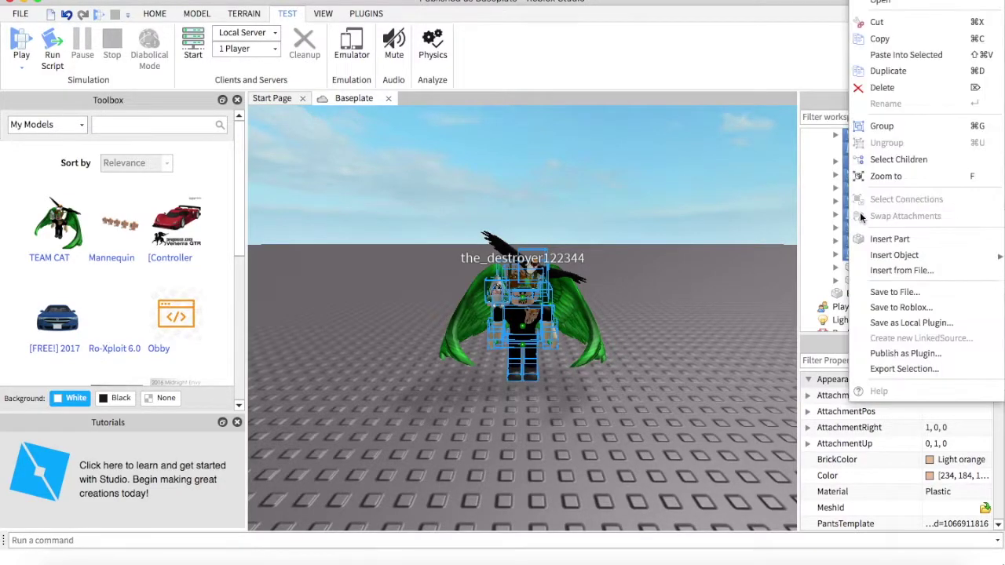
click(880, 88)
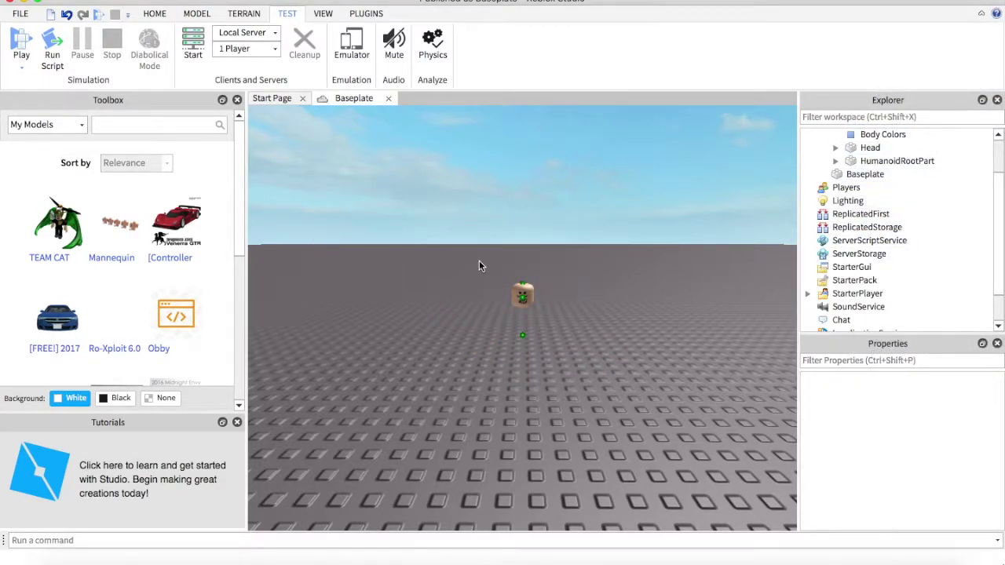
Delete the HumanoidRootPart from the inserted avatar model
scroll(875, 205, up, 1)
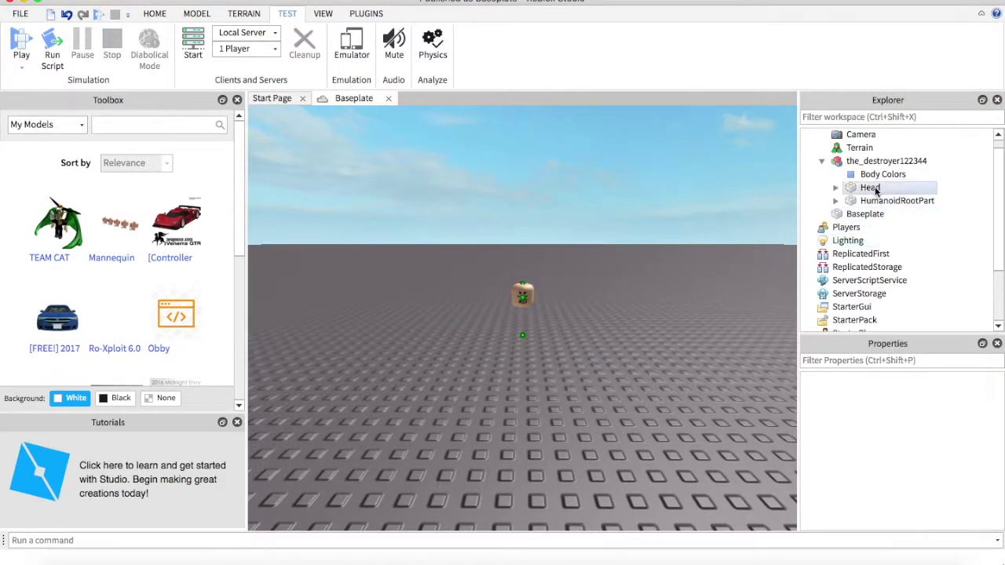
right_click(871, 201)
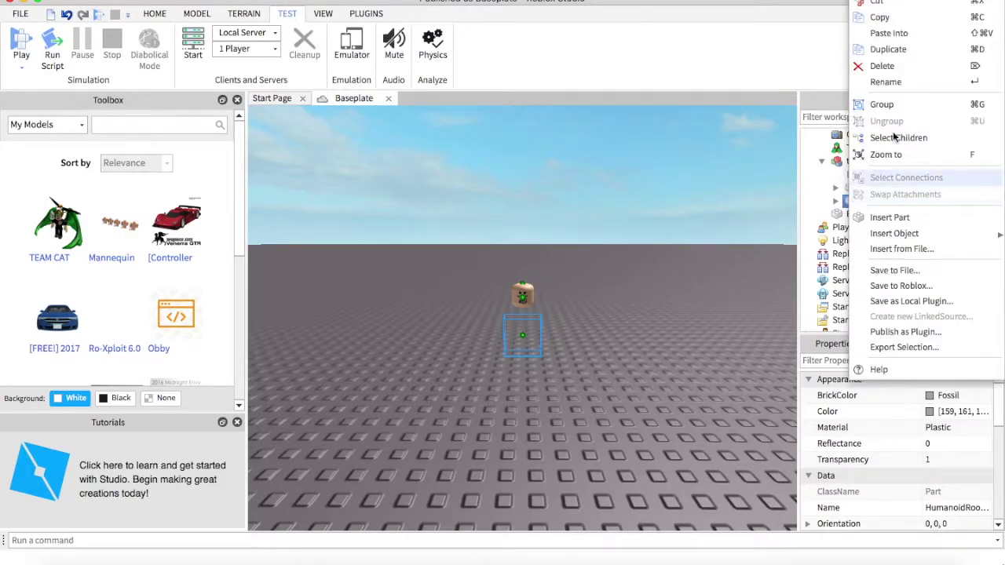
click(902, 68)
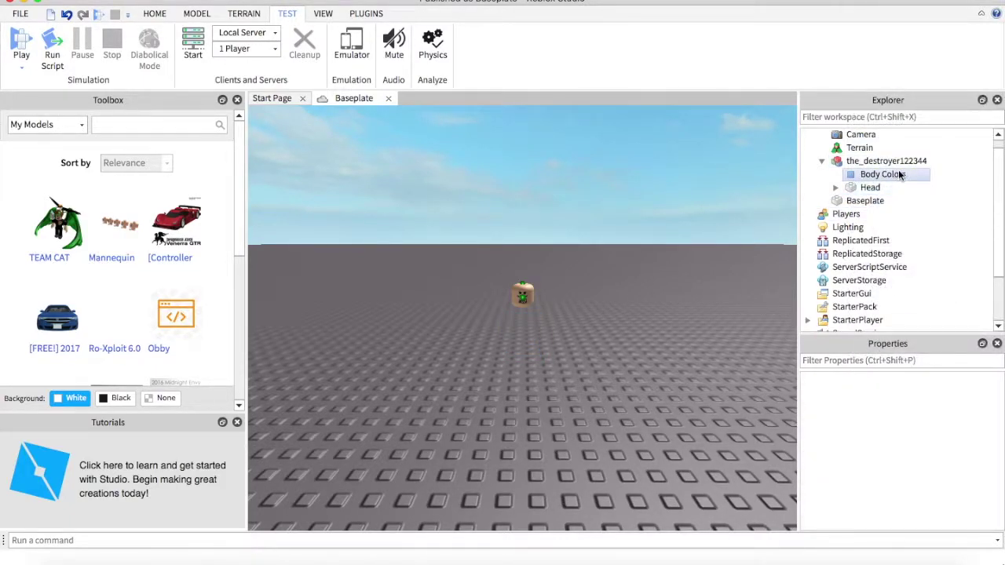
Delete the FaceFrontAttachment from the avatar's Head
click(901, 174)
click(865, 202)
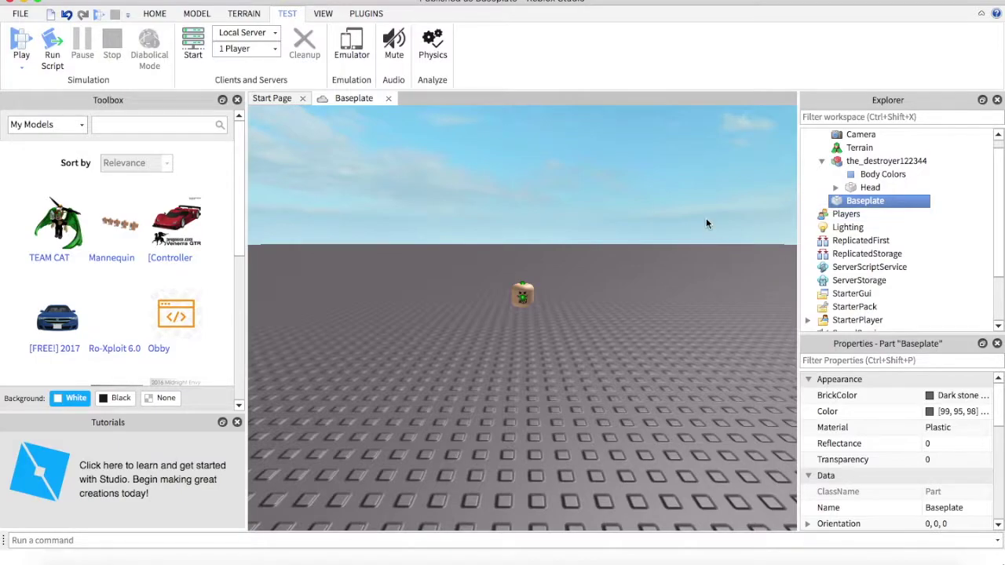
click(593, 230)
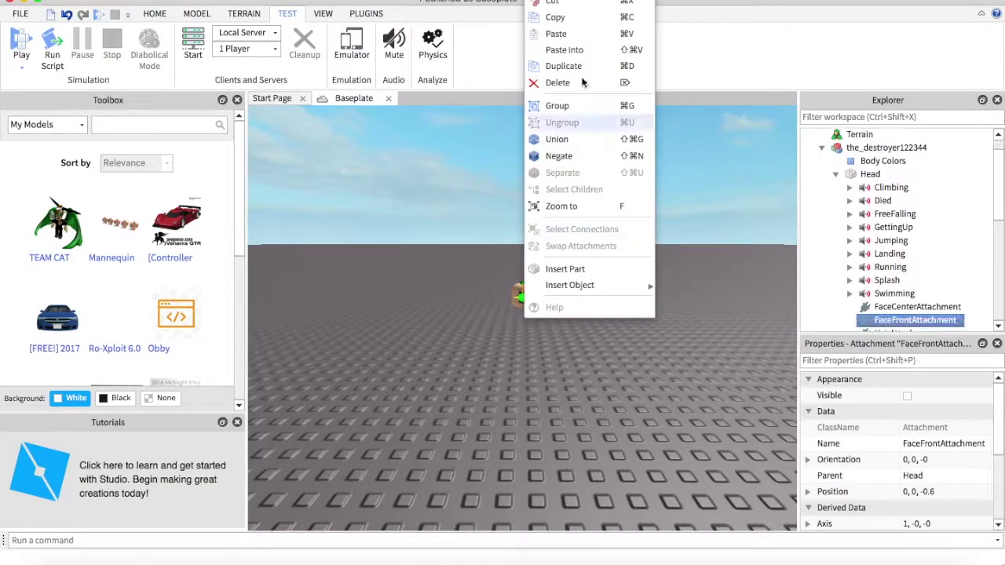
click(570, 87)
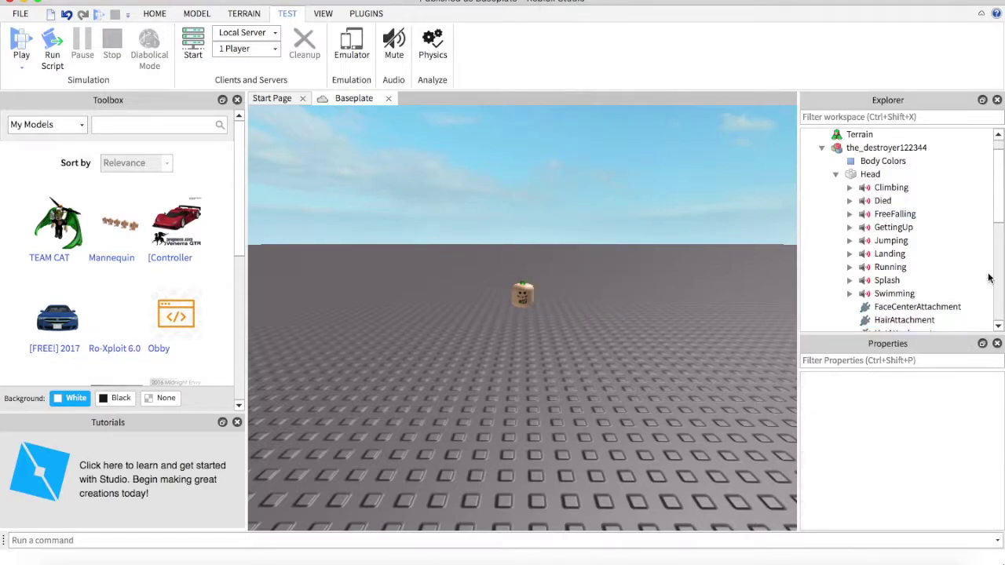
Delete the FaceCenterAttachment and HairAttachment from the avatar's Head
click(942, 307)
shift+click(929, 320)
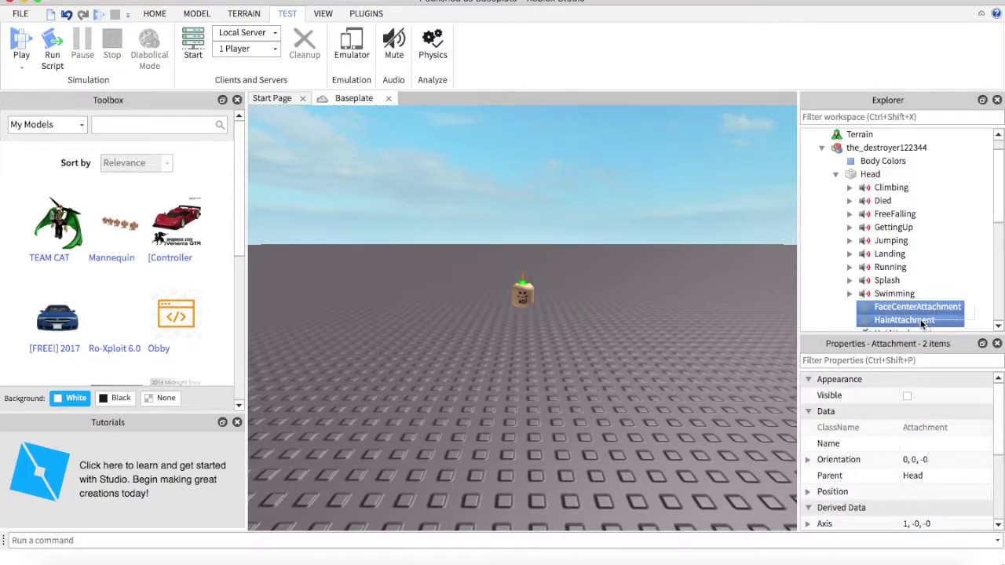
right_click(921, 321)
click(883, 66)
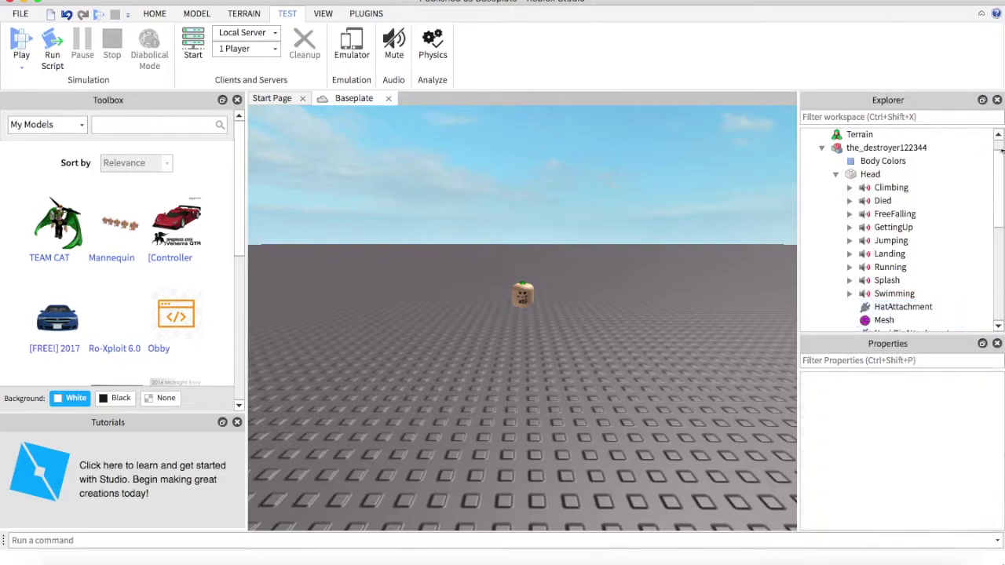
right_click(923, 308)
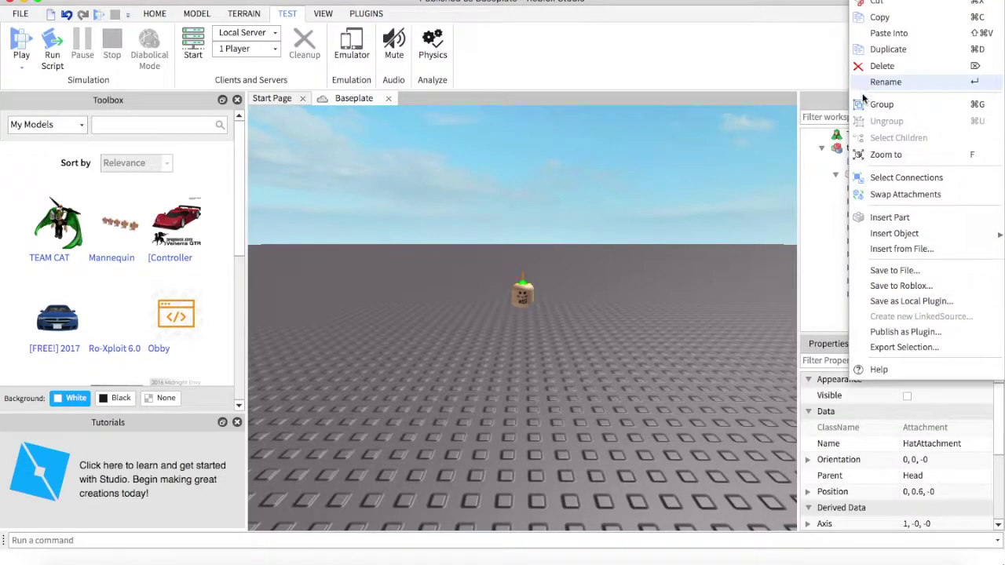
click(628, 220)
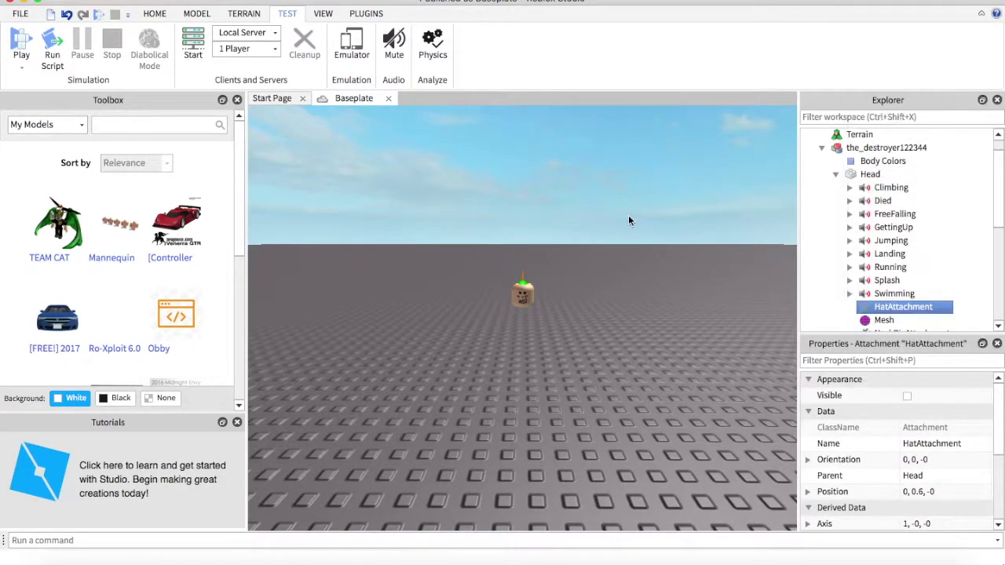
Undo the deletions back to the empty baseplate and redo only the insertion to restore the complete avatar
click(67, 16)
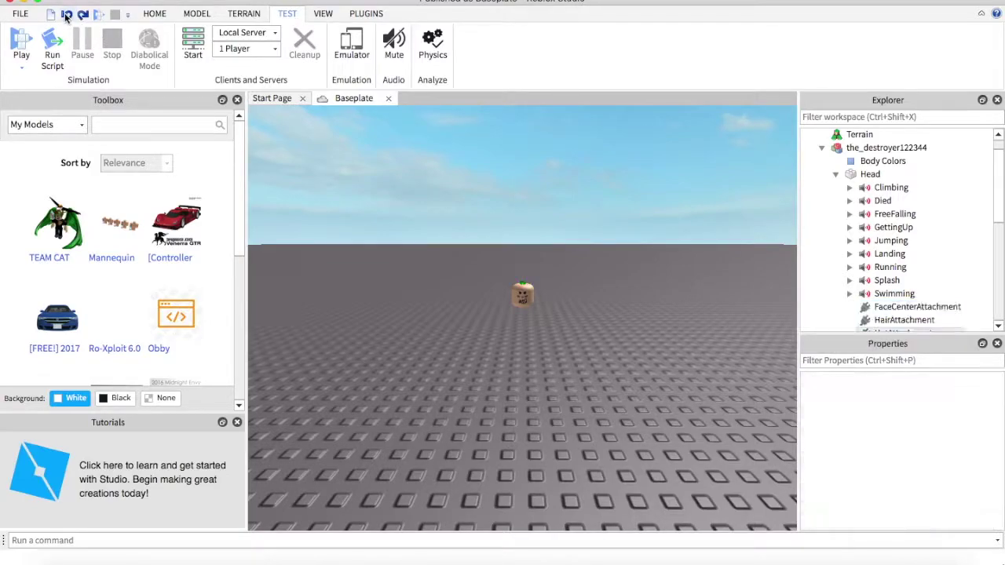
click(67, 16)
click(66, 16)
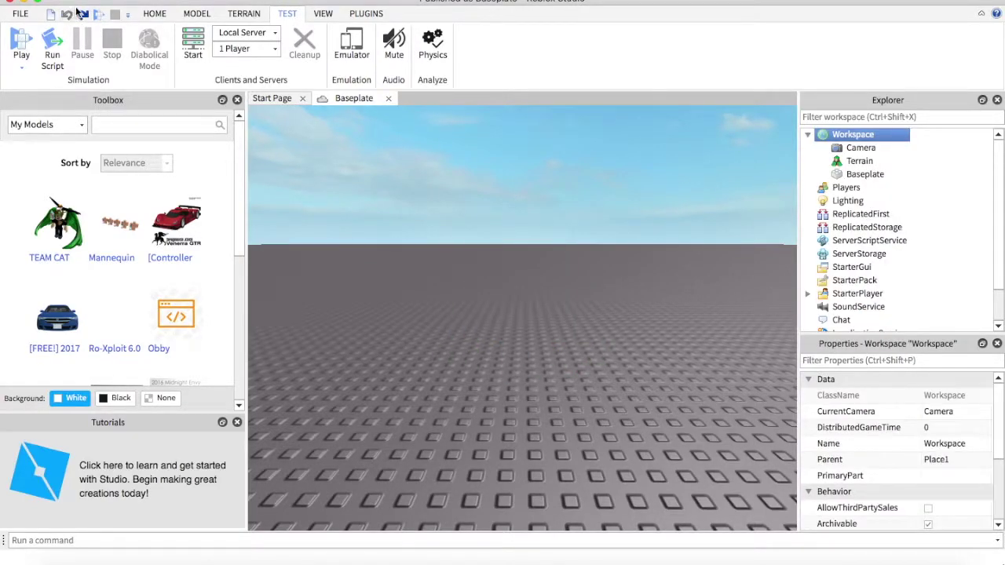
click(82, 14)
click(642, 283)
Collapse the CatShark, CrownOfBranches, Nerd Glasses, RedFedora, RedWings and ToucanPam accessories in the avatar's object tree
scroll(892, 190, down, 4)
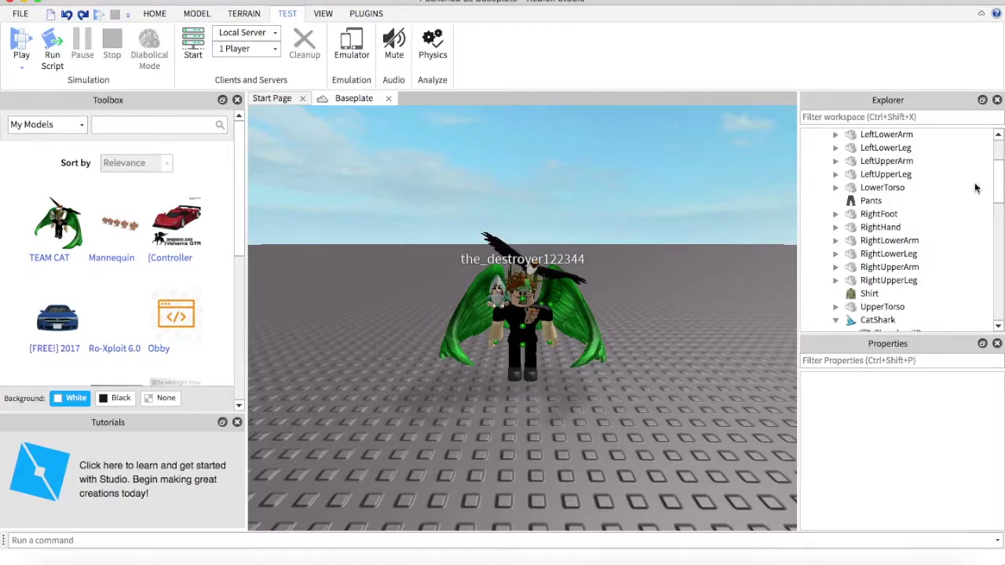
scroll(879, 263, down, 2)
click(836, 200)
click(836, 215)
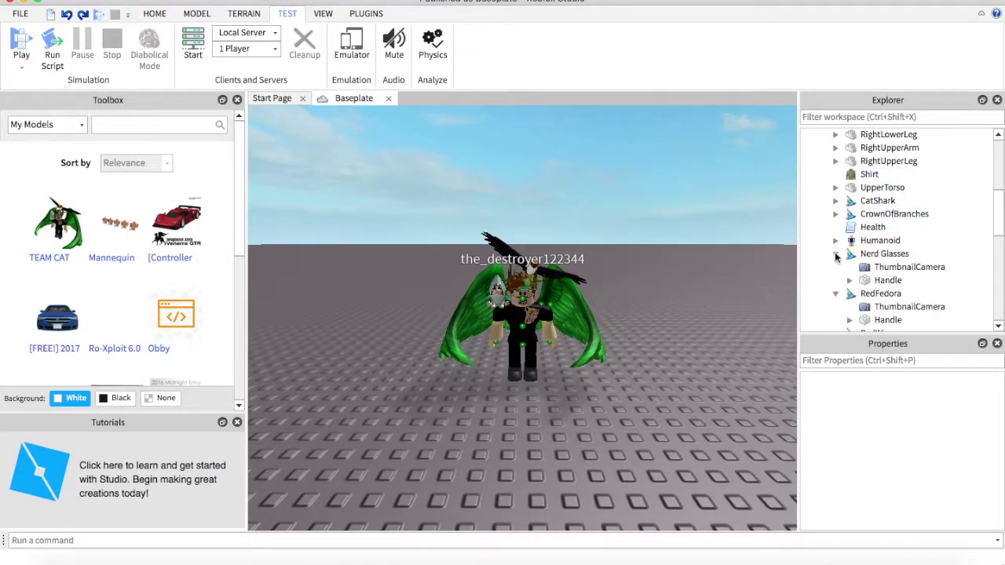
click(835, 254)
click(835, 267)
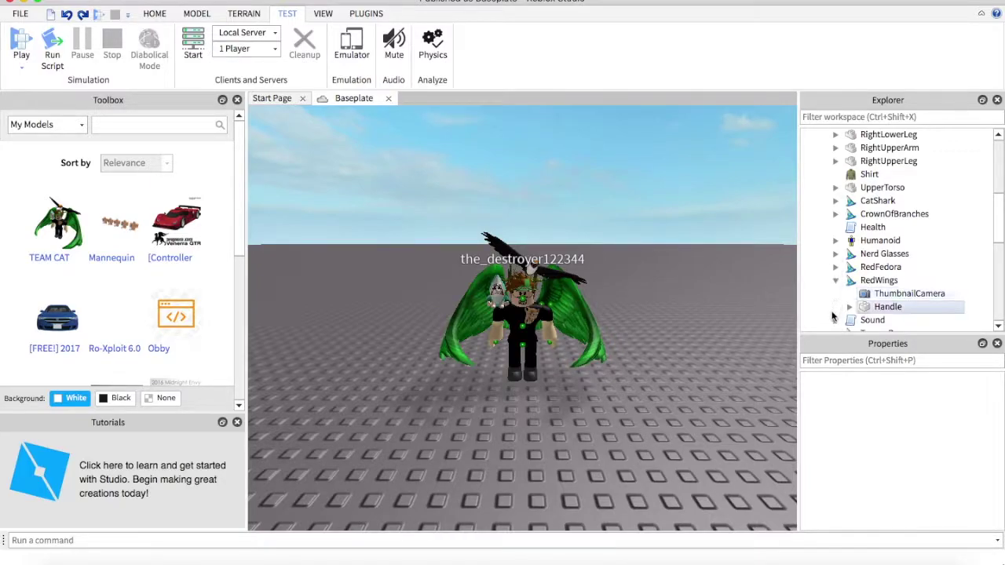
click(836, 281)
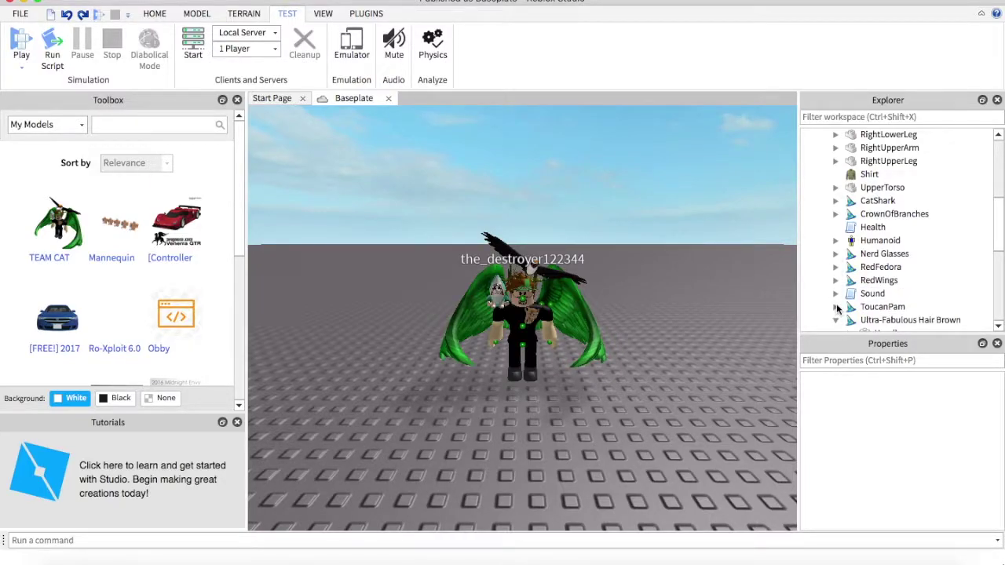
scroll(840, 291, down, 2)
scroll(864, 259, up, 10)
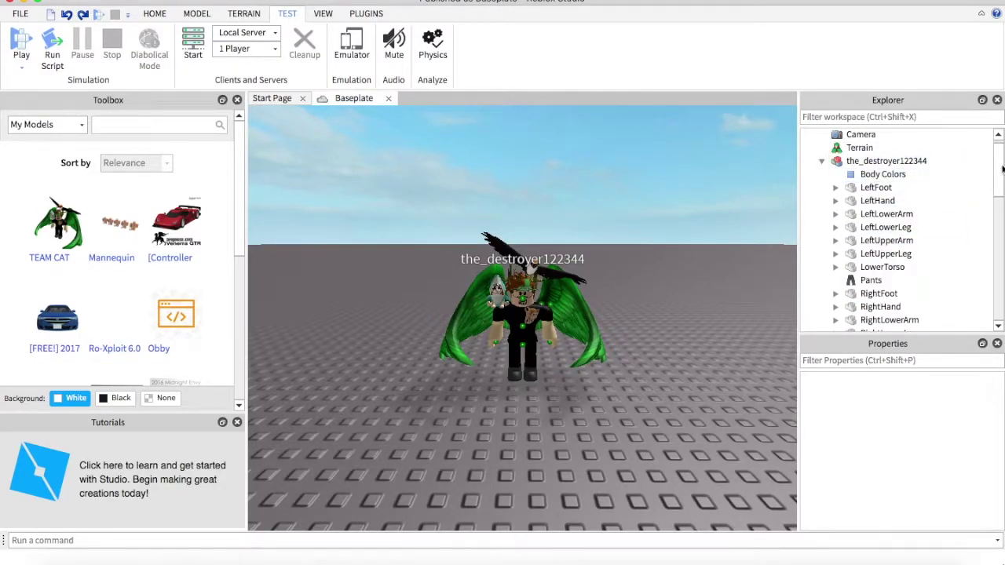
Delete the avatar's objects from LeftFoot through RightLowerLeg, including the Pants
drag(978, 185, 891, 327)
right_click(844, 243)
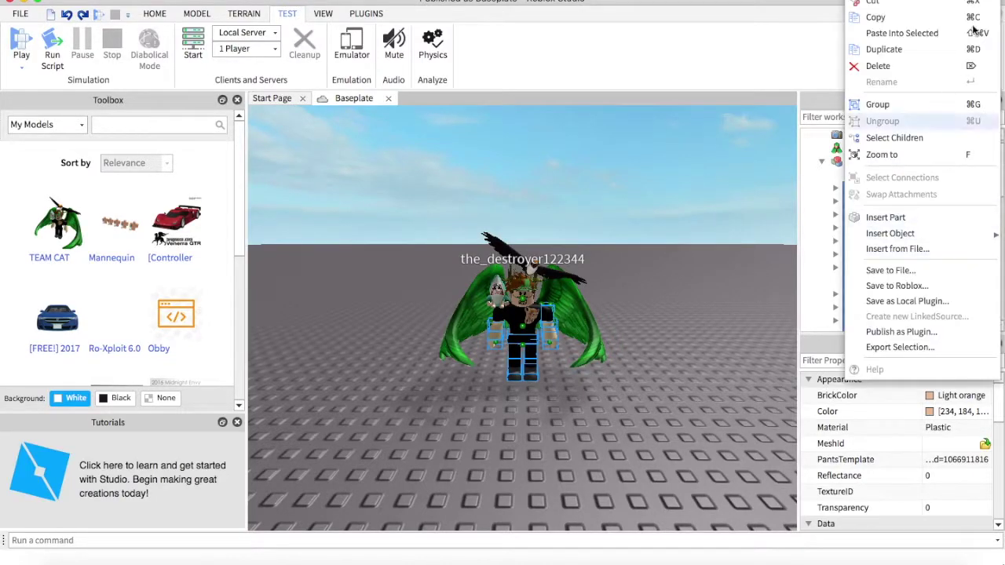
click(877, 67)
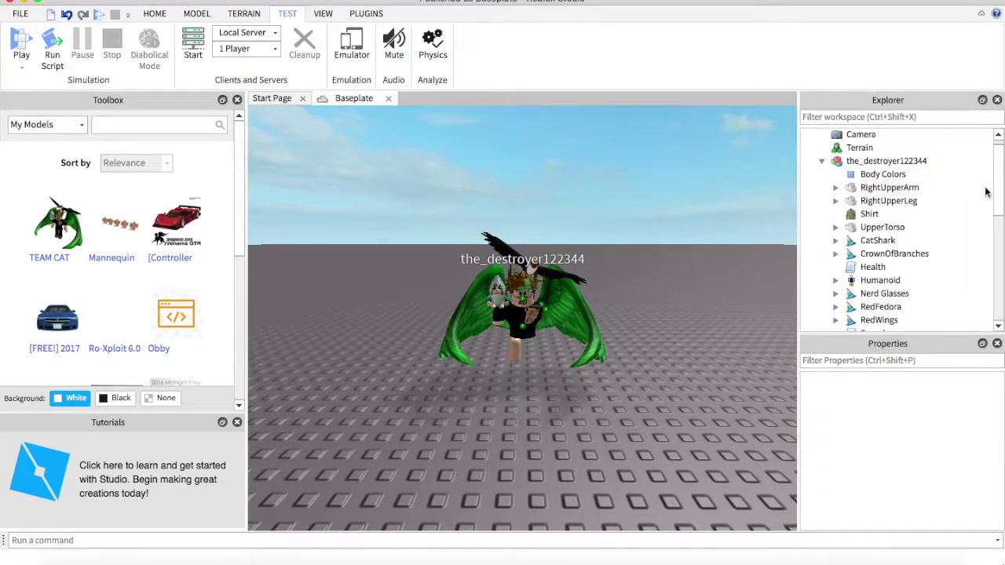
Delete the avatar's RightUpperArm, RightUpperLeg, Shirt, UpperTorso, CatShark, Health and Humanoid objects
drag(987, 192, 909, 245)
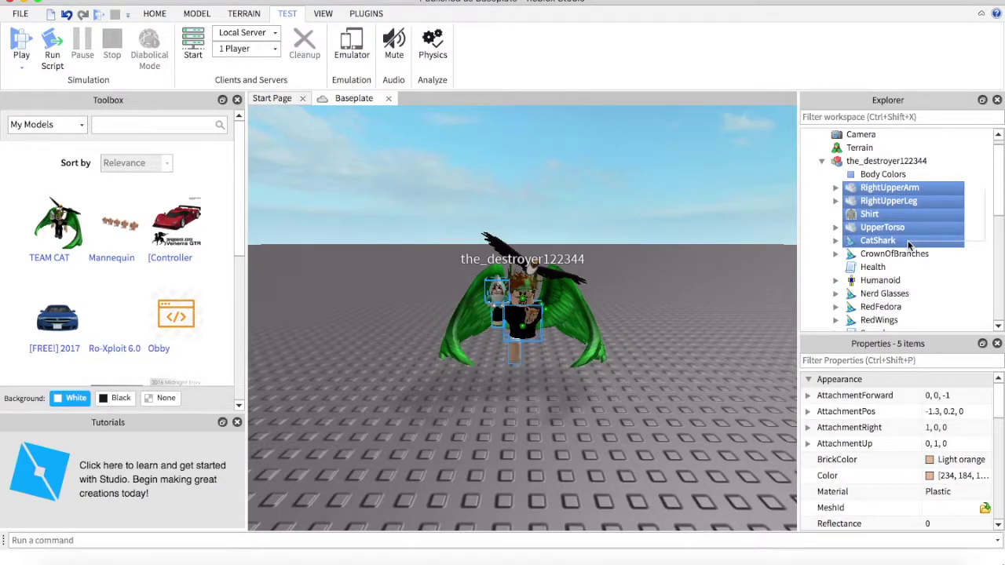
key(Delete)
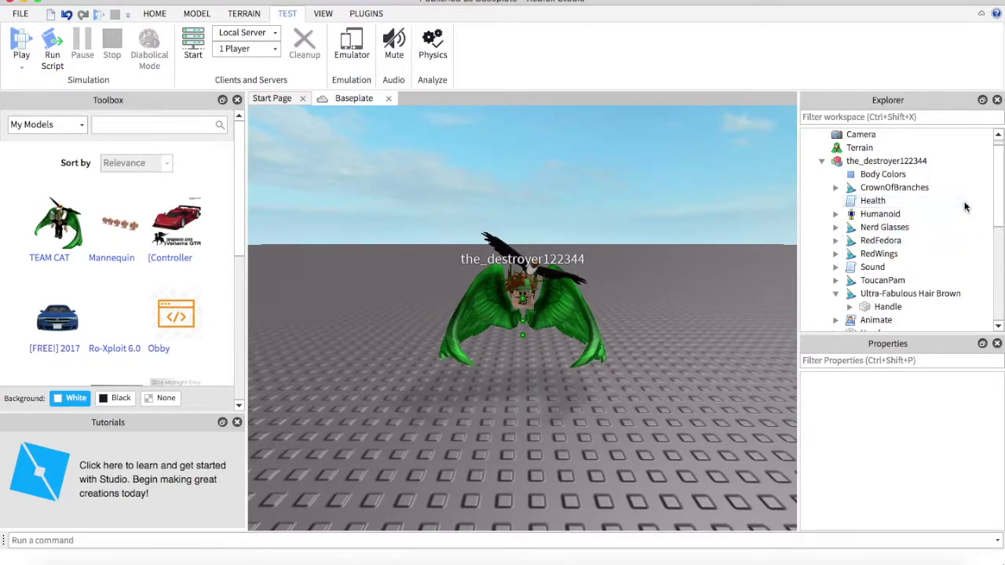
drag(978, 208, 951, 217)
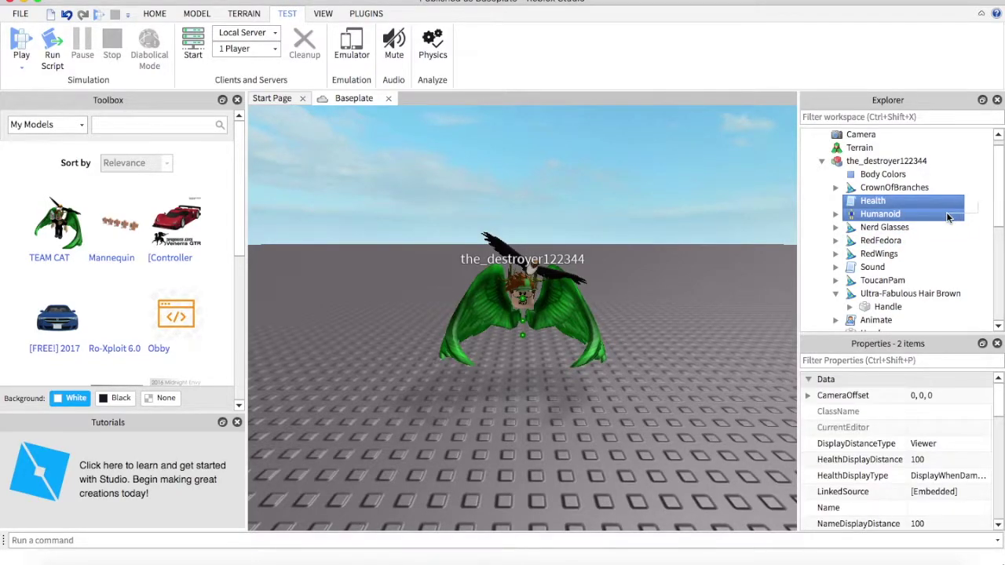
key(Delete)
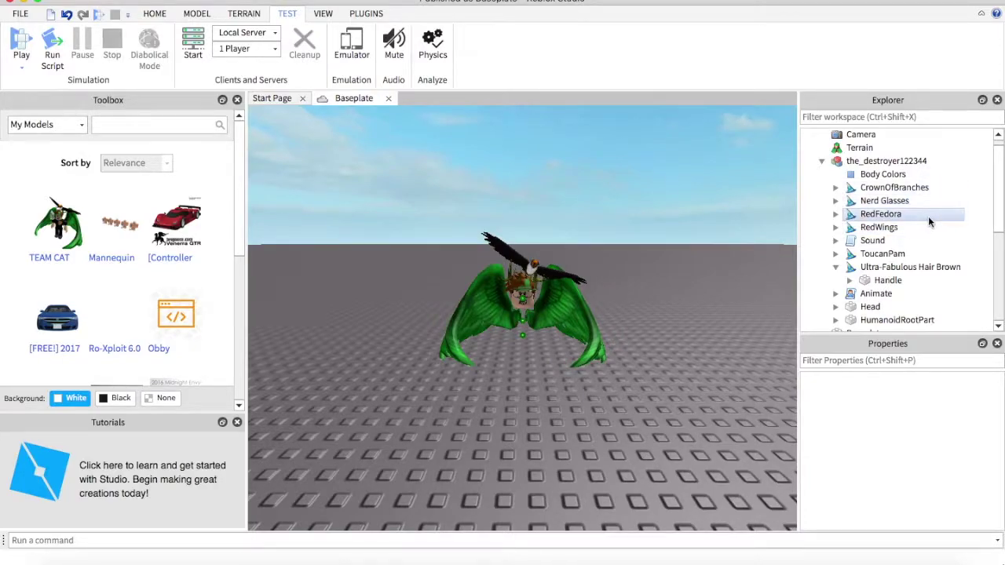
Delete the RedWings and ToucanPam accessories from the avatar, keeping the RedFedora
click(927, 216)
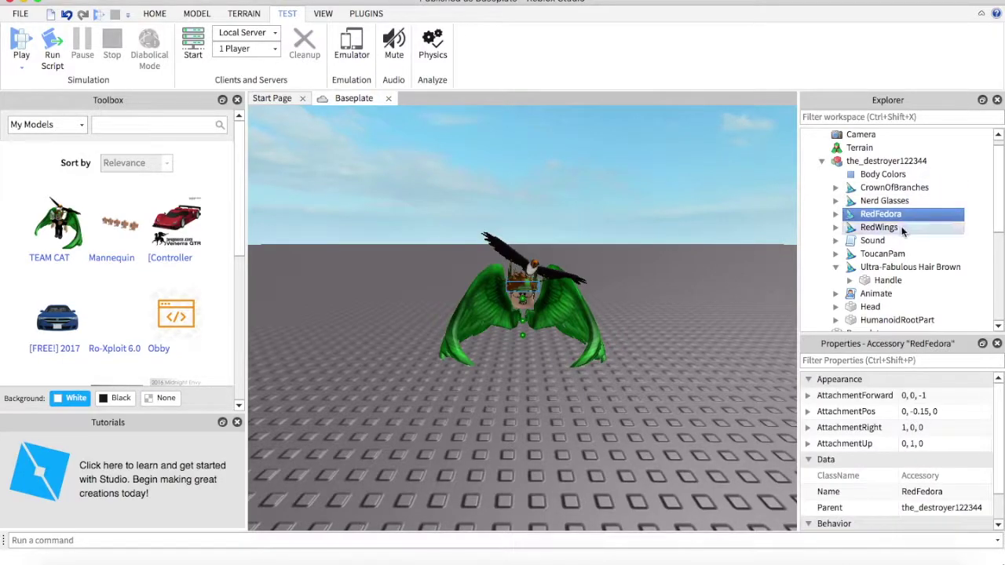
click(901, 227)
right_click(902, 228)
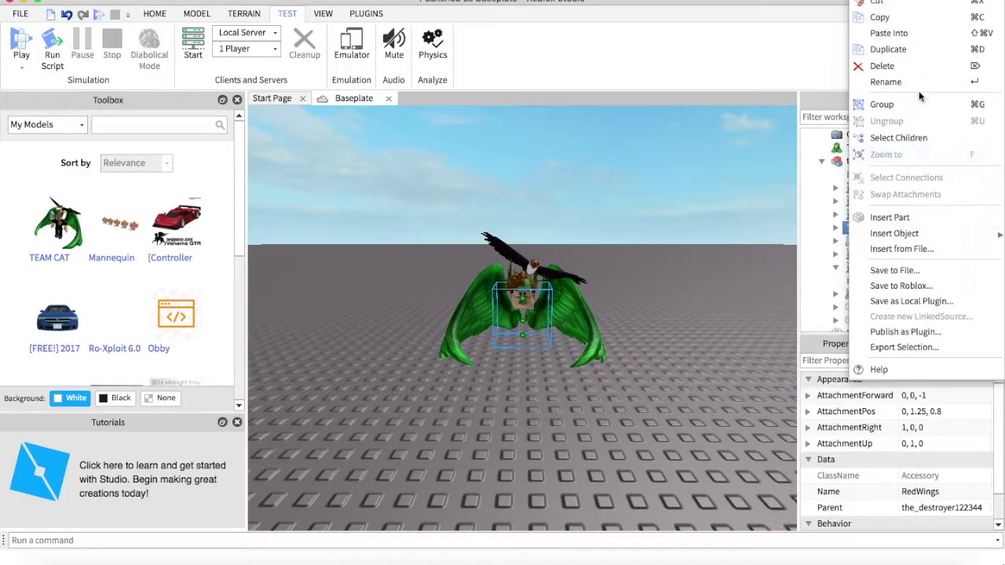
click(882, 67)
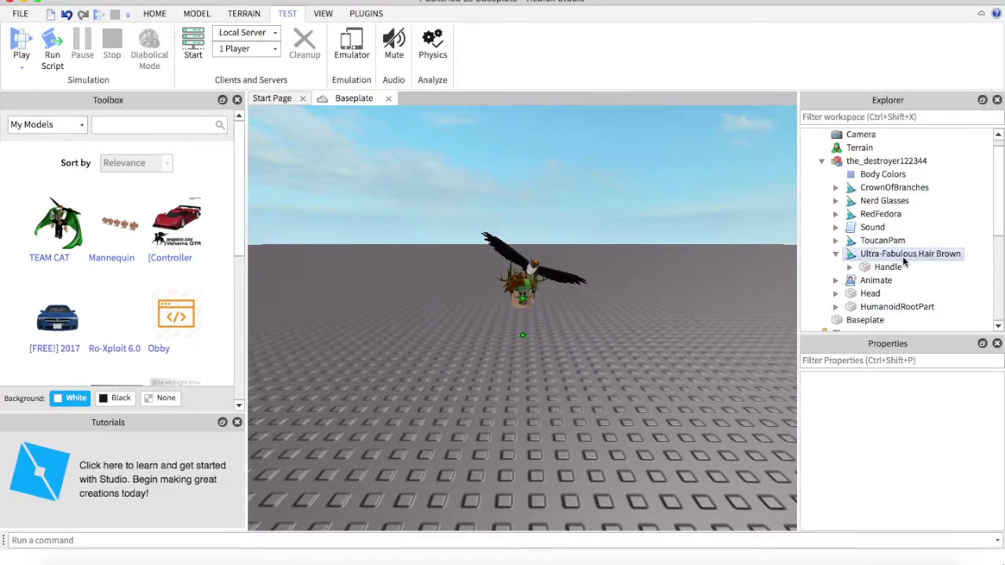
click(881, 241)
right_click(881, 241)
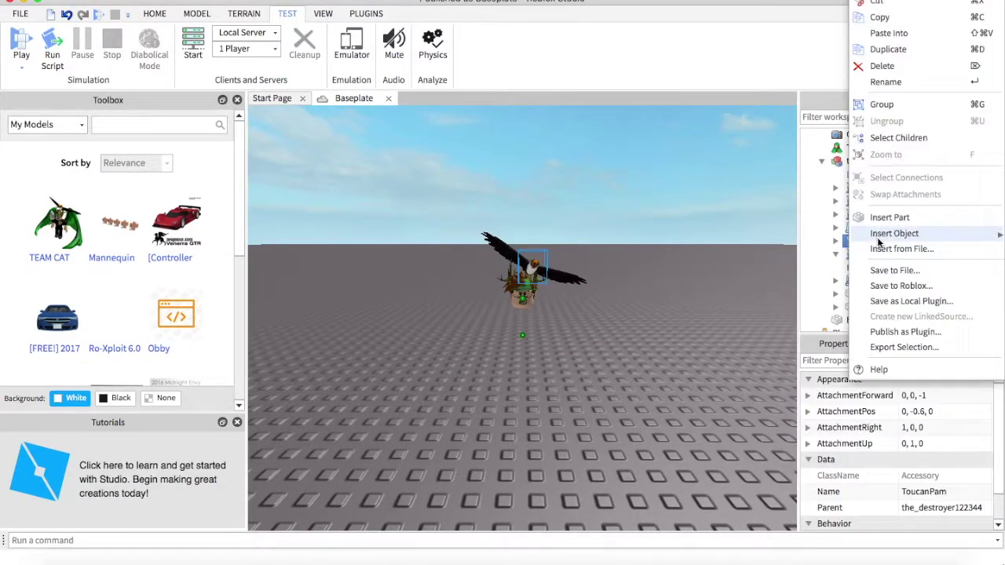
click(890, 68)
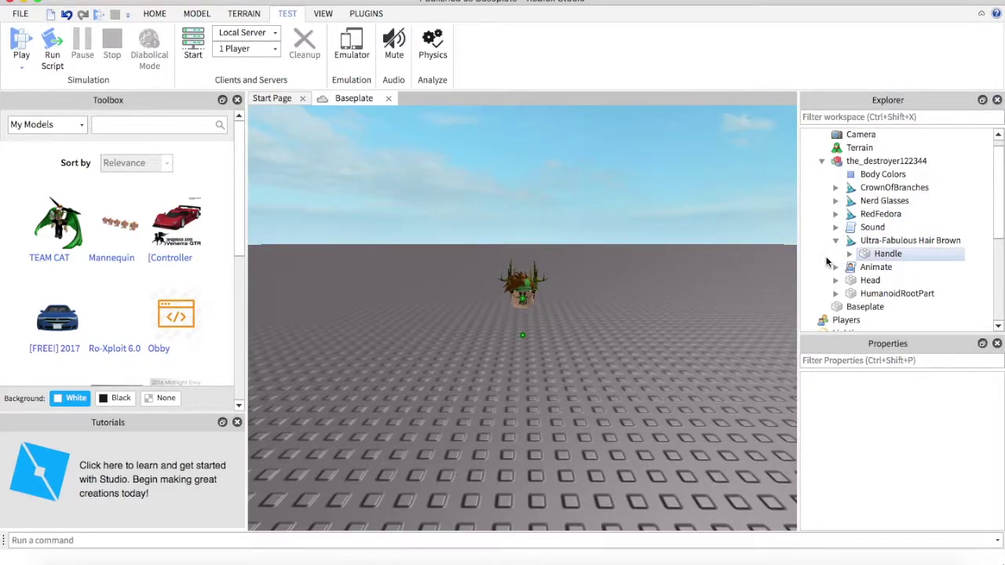
Delete the Animate script and the HumanoidRootPart from the avatar model
click(880, 267)
right_click(879, 267)
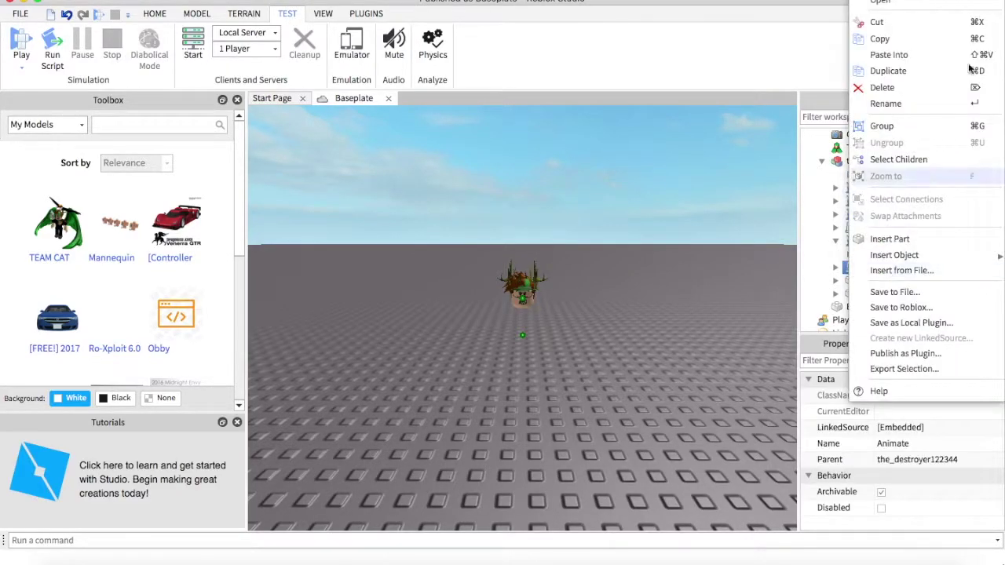
click(893, 87)
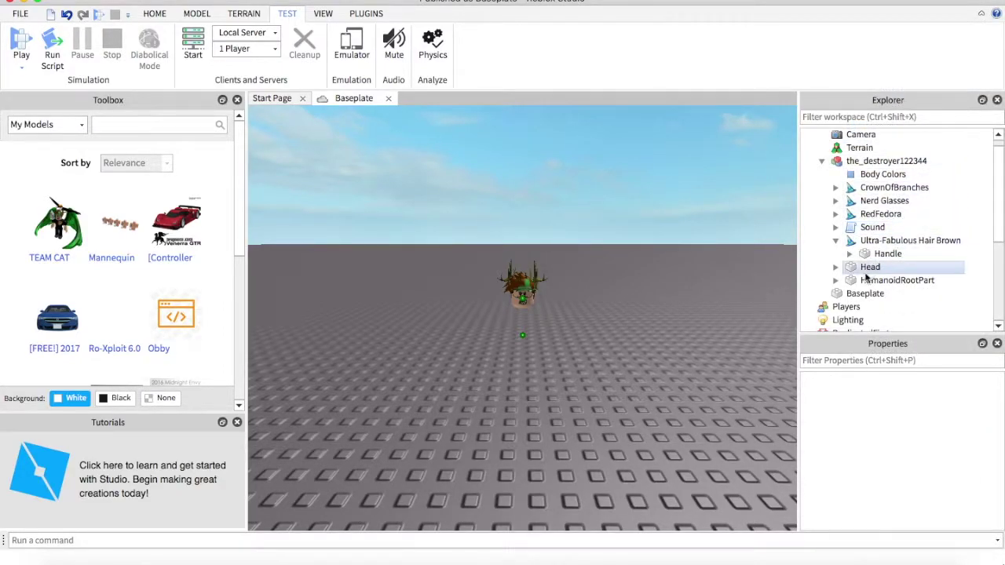
click(854, 282)
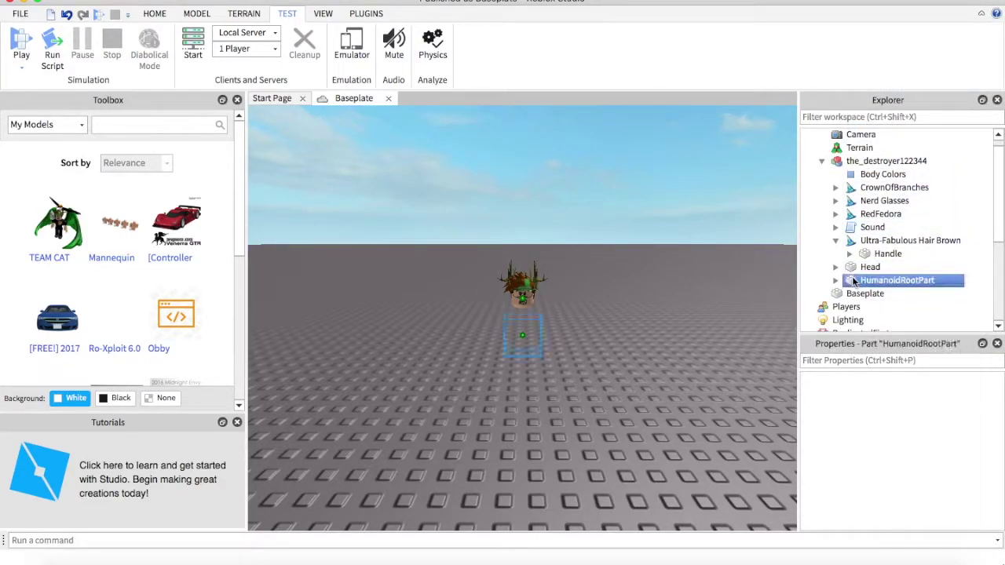
right_click(854, 284)
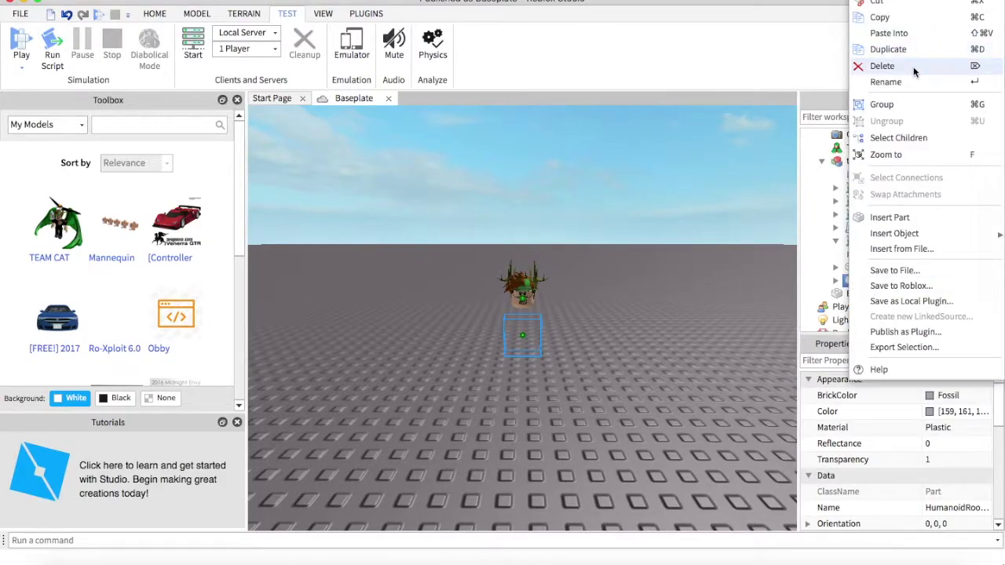
click(888, 66)
Delete the FaceFrontAttachment from the Handle of the Nerd Glasses accessory
scroll(906, 243, down, 4)
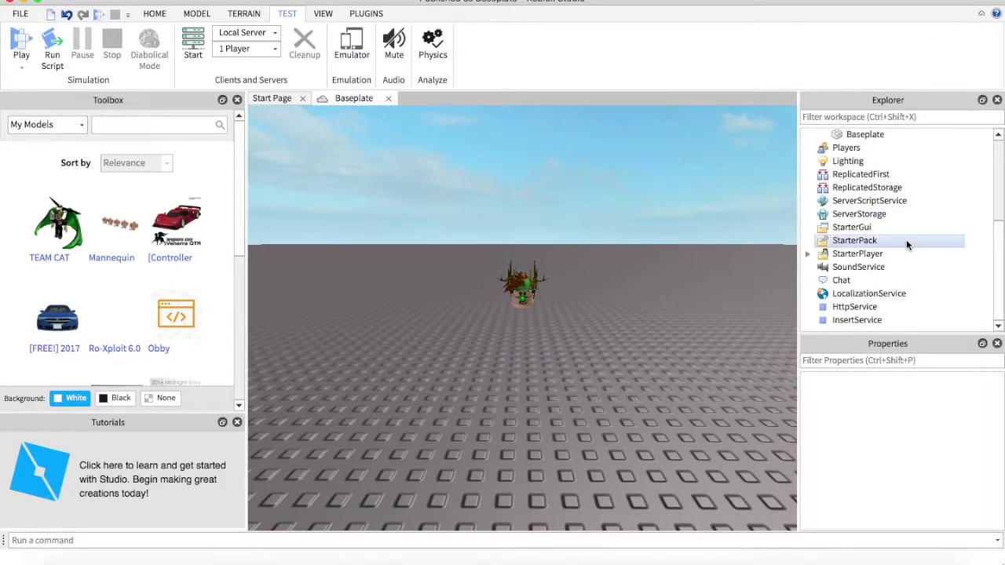
scroll(906, 244, up, 4)
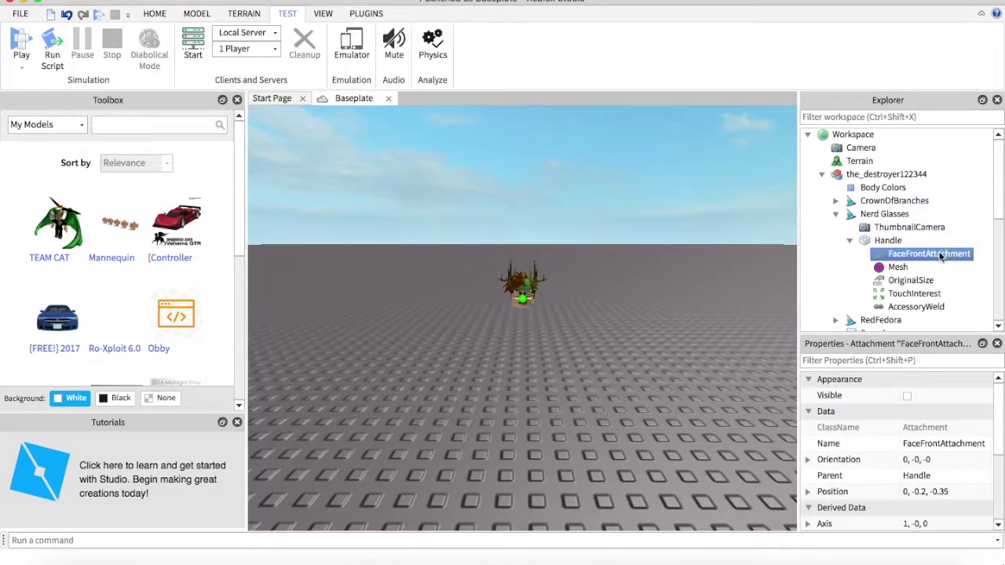
right_click(940, 256)
click(884, 66)
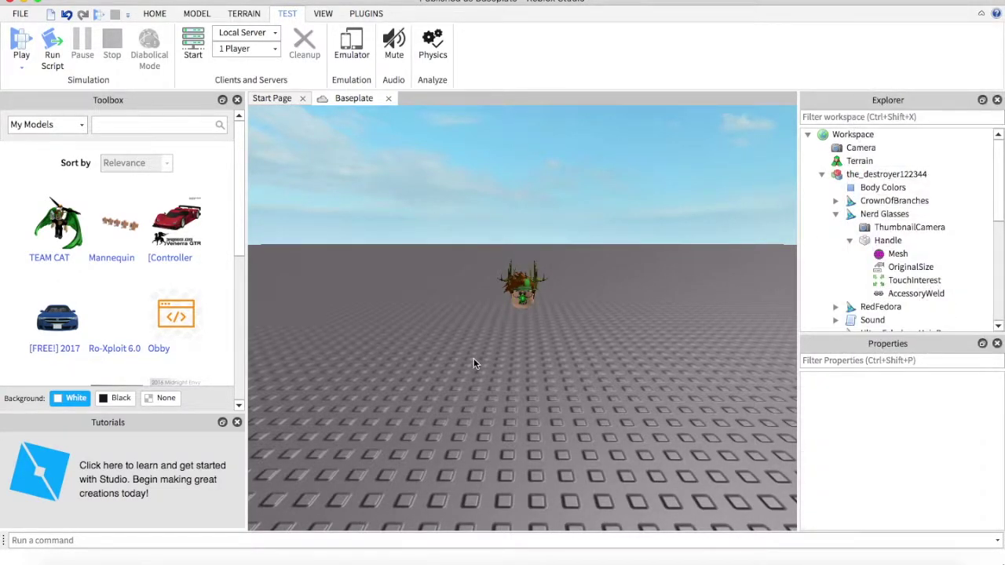
Delete the FaceCenterAttachment, FaceFrontAttachment, HairAttachment and HatAttachment from the avatar's Head
click(520, 298)
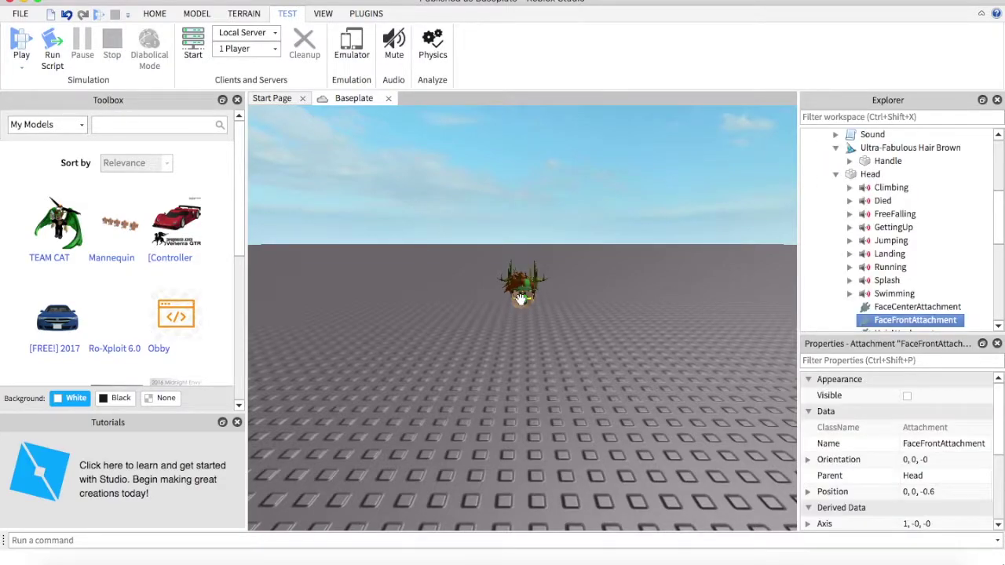
drag(985, 309, 929, 327)
right_click(927, 317)
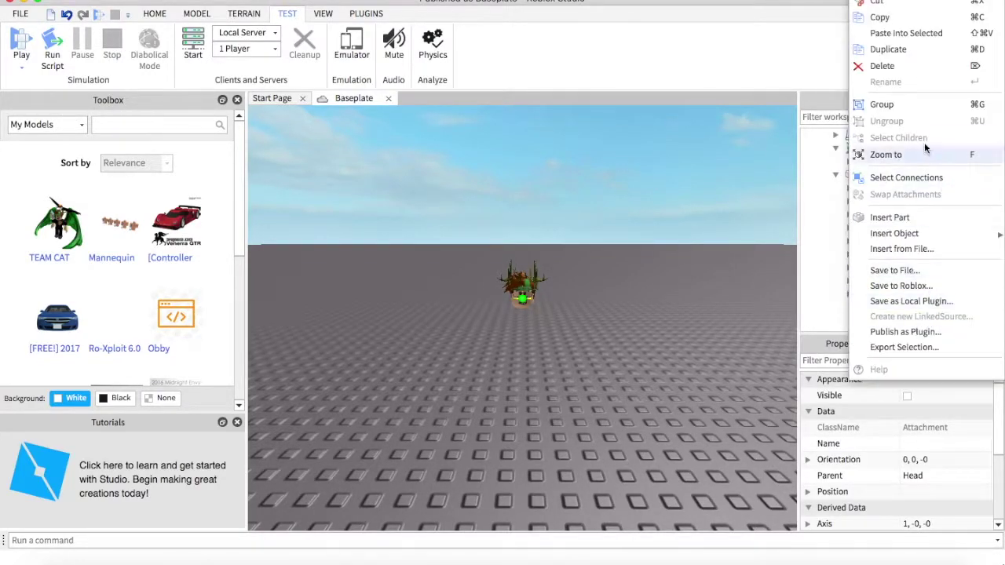
click(883, 68)
click(903, 307)
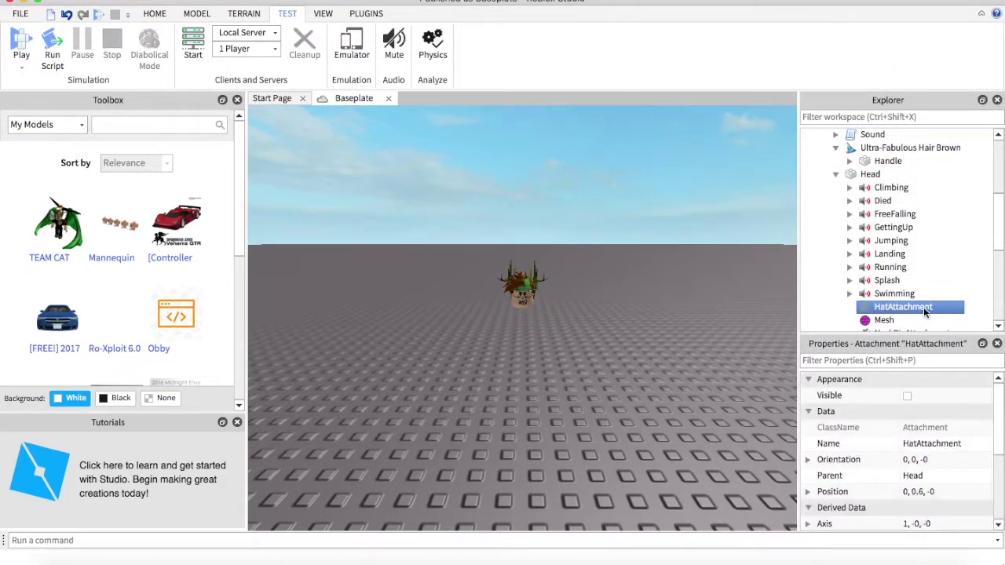
right_click(920, 309)
click(906, 68)
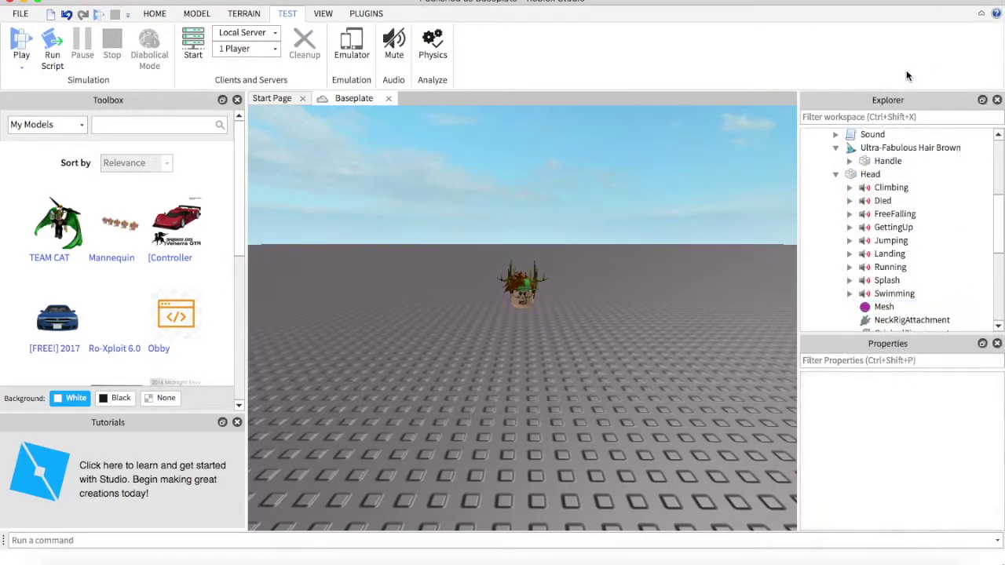
Delete the NeckRigAttachment at the base of the avatar's Head and collapse the Head in the object hierarchy
drag(608, 313, 614, 313)
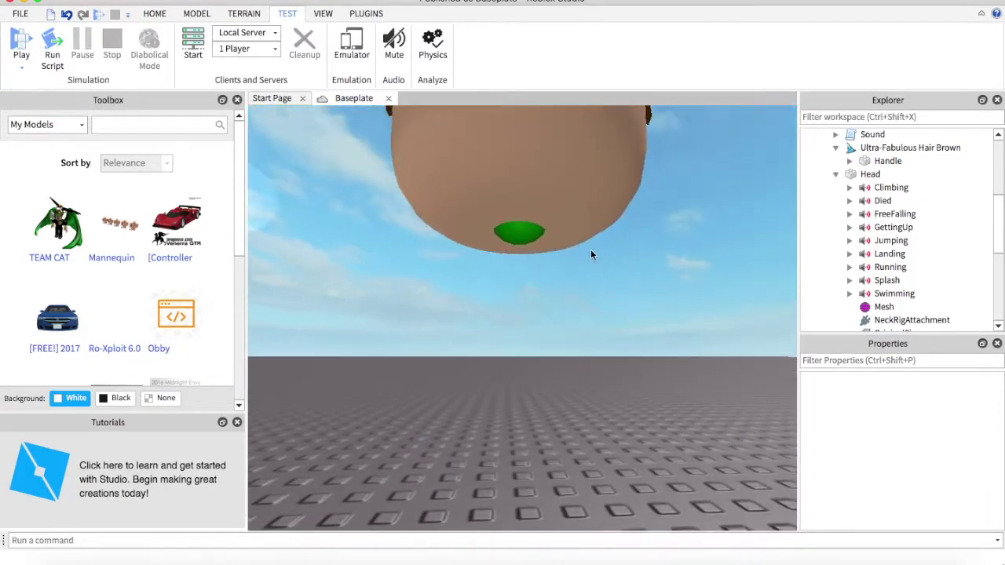
click(509, 237)
right_click(510, 237)
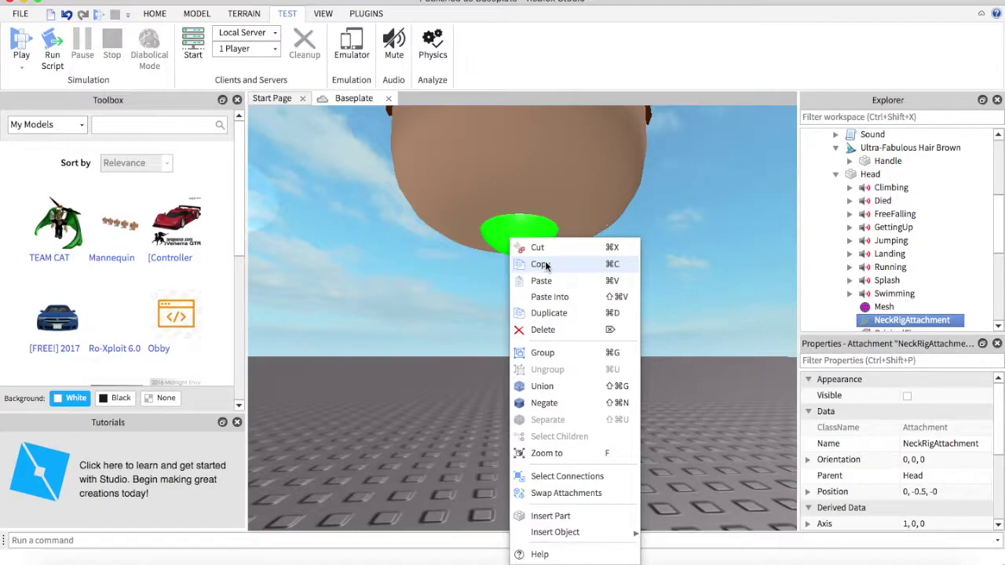
click(547, 331)
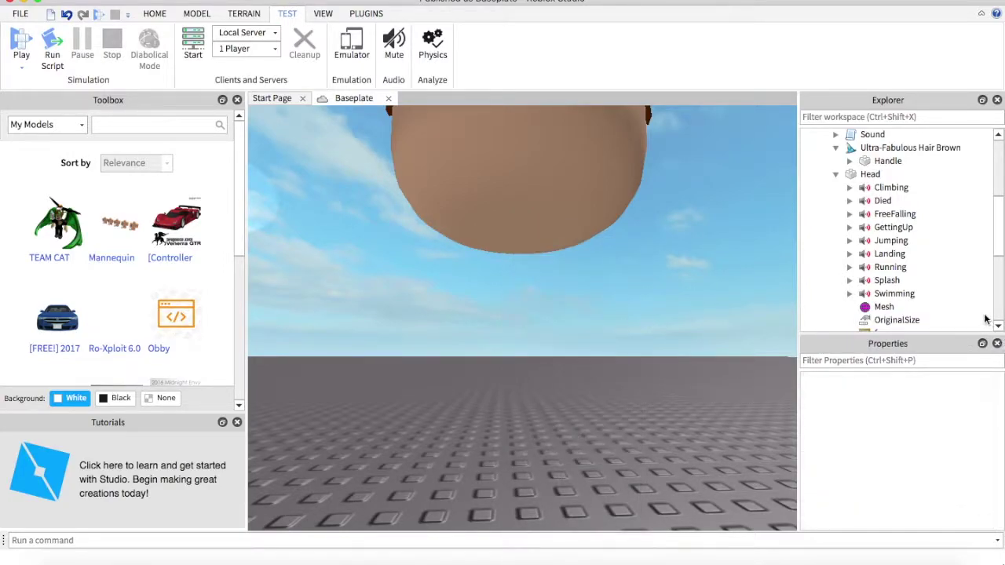
scroll(943, 302, down, 5)
scroll(938, 298, up, 4)
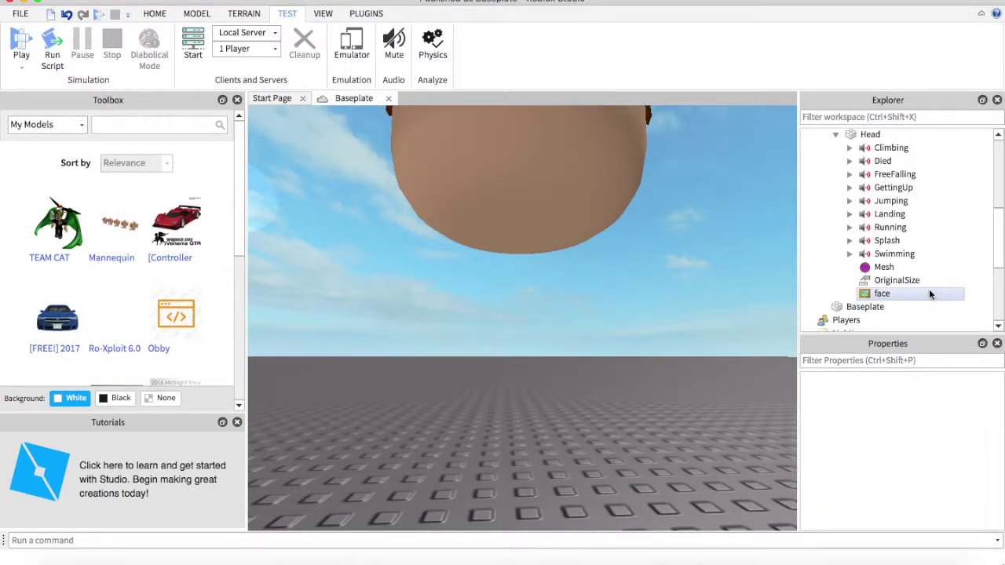
scroll(927, 287, up, 2)
click(837, 214)
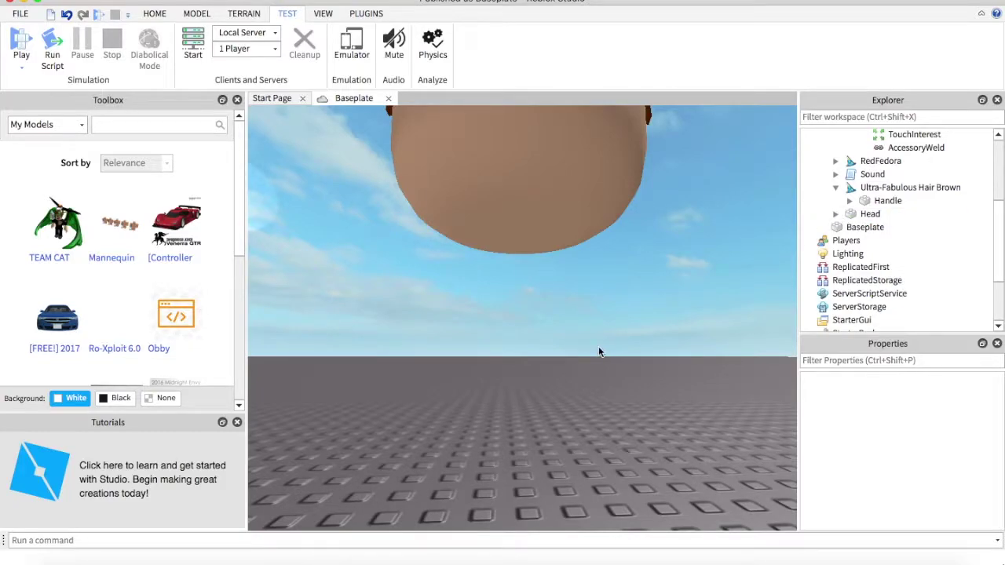
Insert a new block part on the baseplate near the avatar's head
scroll(598, 352, down, 5)
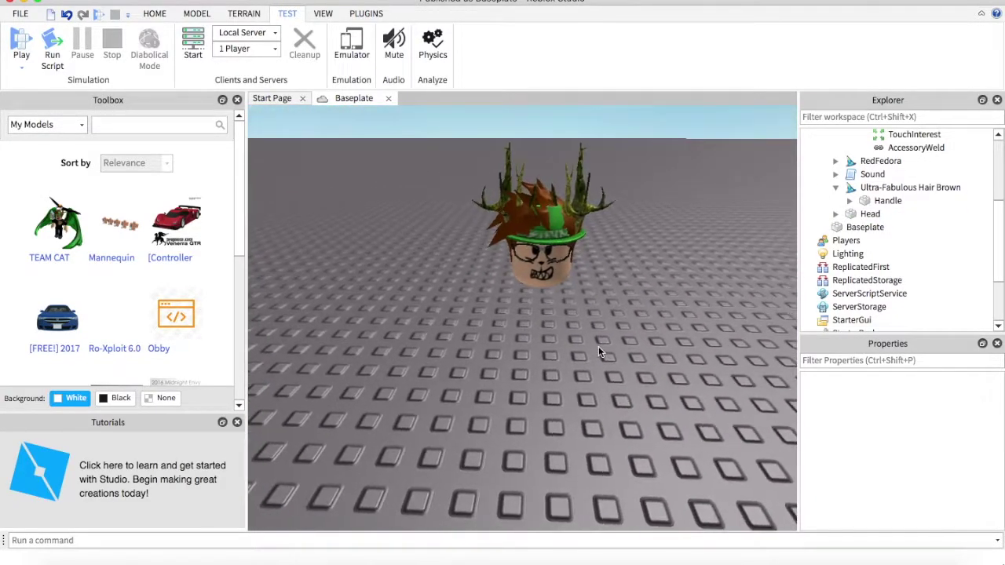
key(d)
key(a)
key(s)
click(191, 14)
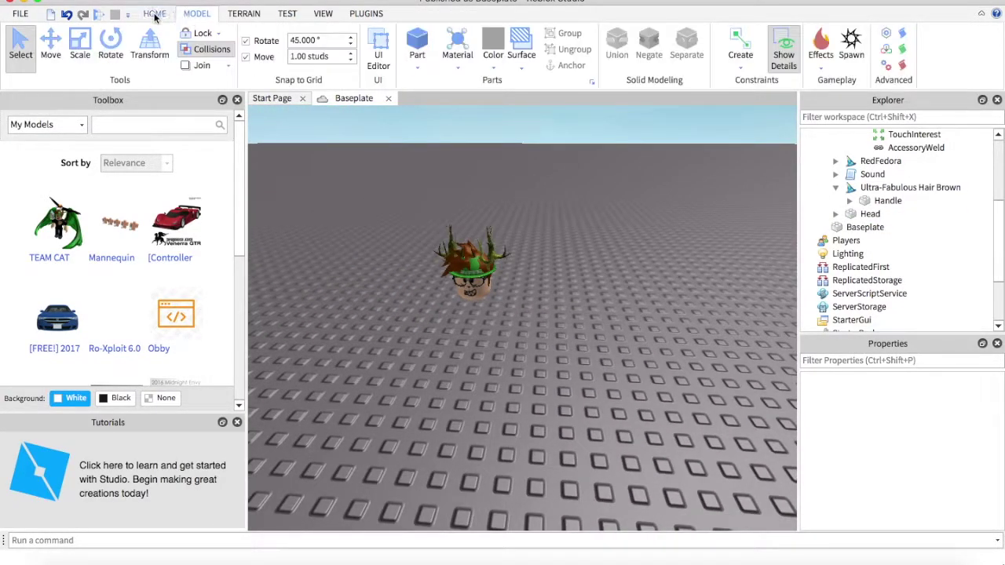
right_click(555, 235)
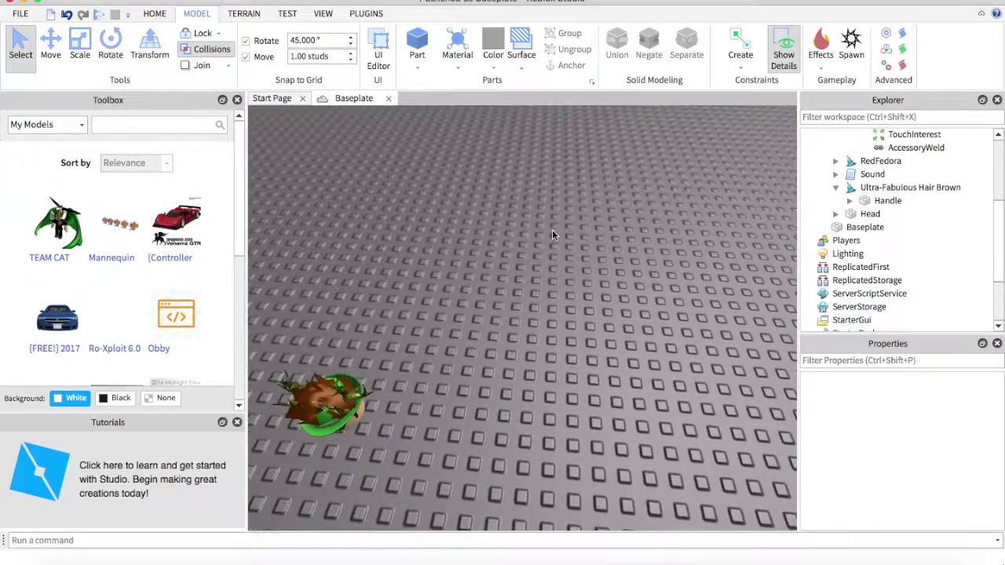
click(427, 47)
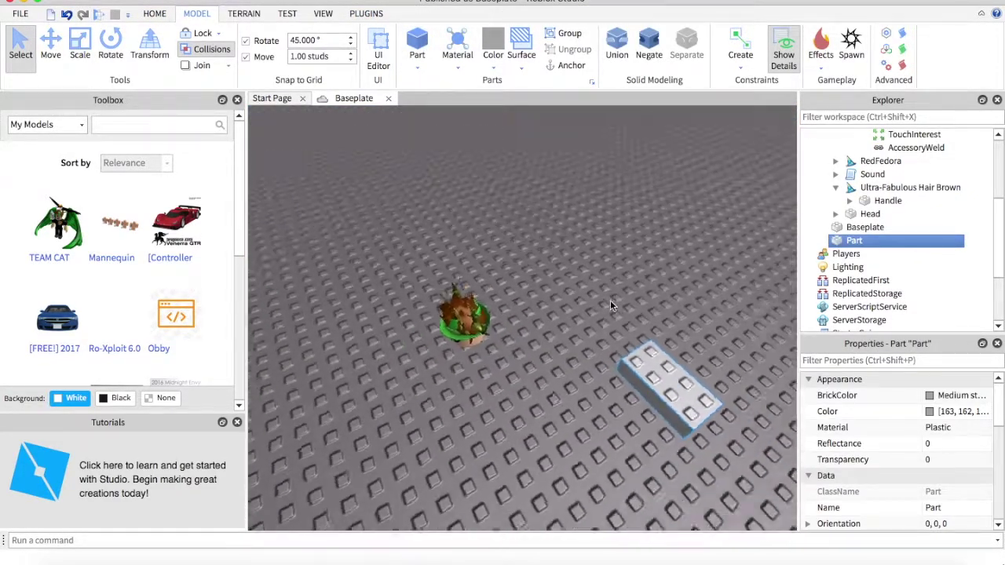
drag(612, 296, 479, 253)
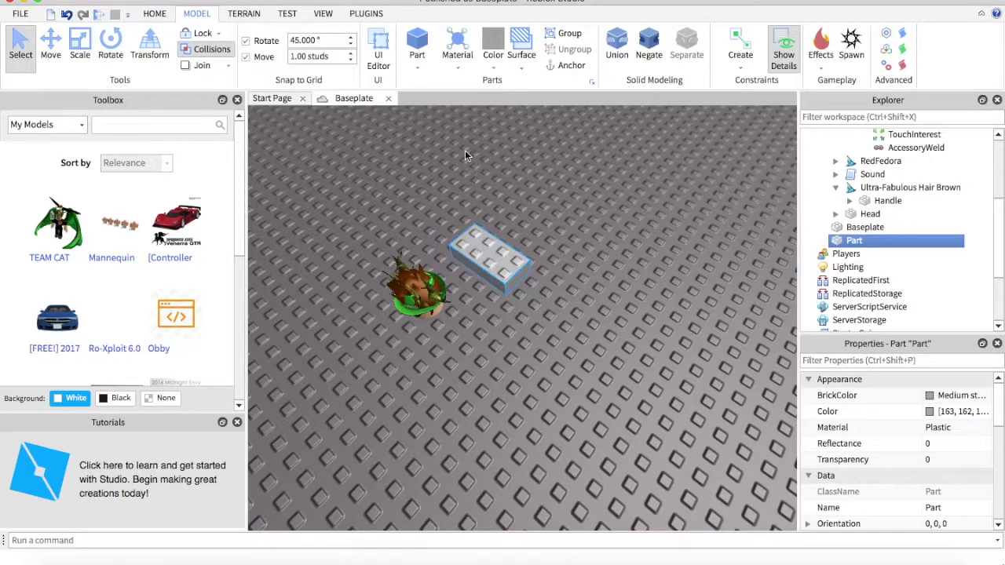
Set the new part's material to Neon and its color to Lime green
click(158, 14)
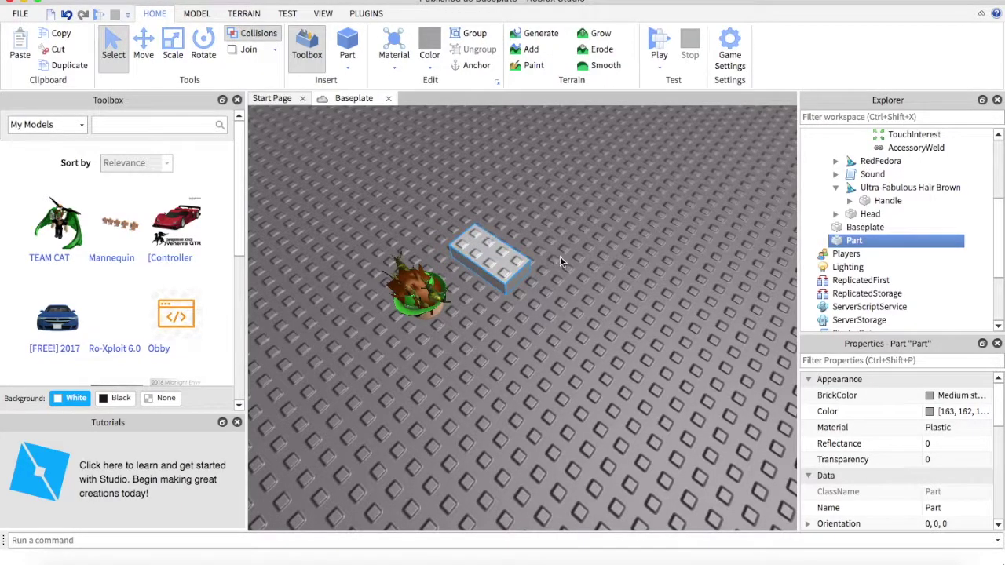
drag(559, 256, 484, 224)
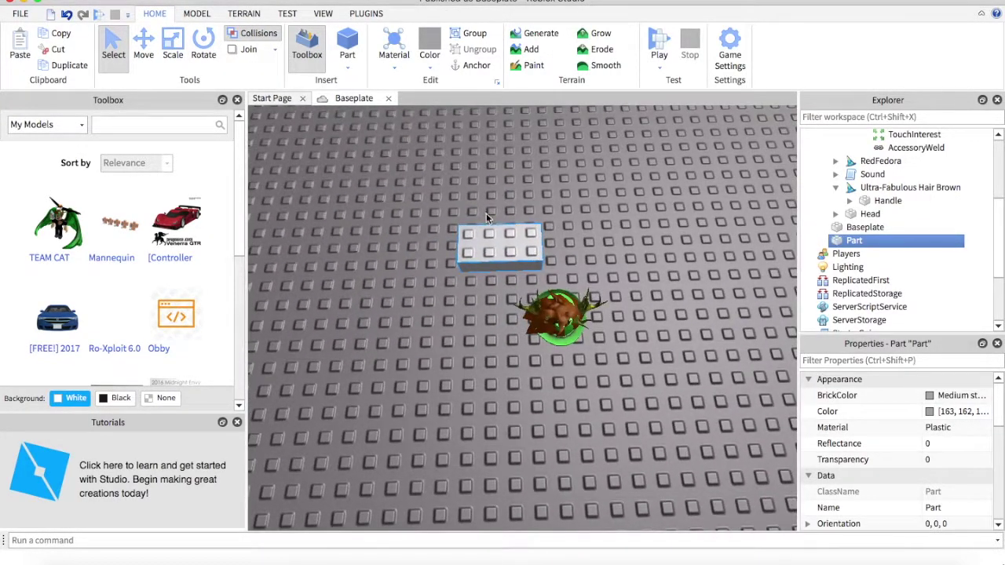
click(395, 55)
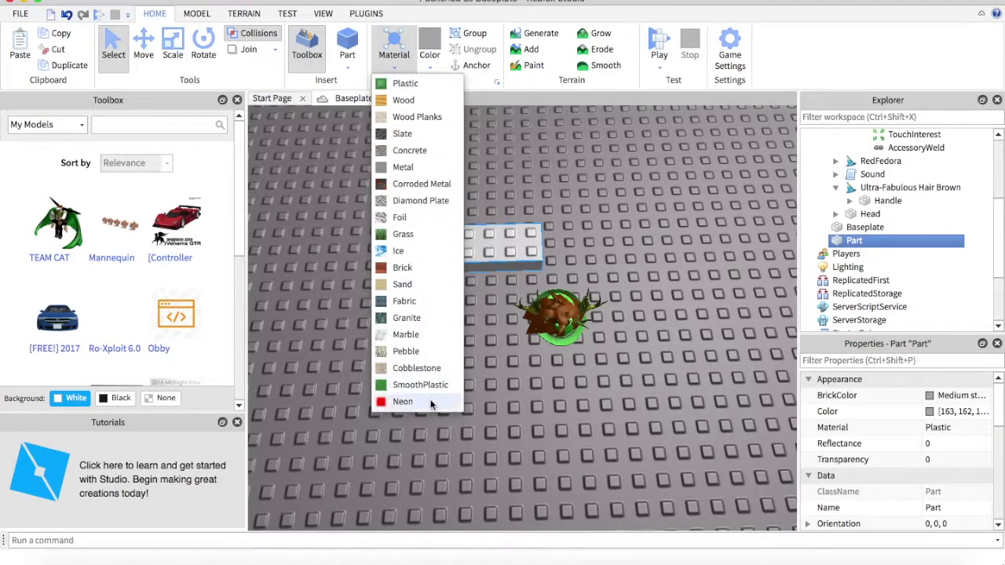
click(402, 401)
click(429, 62)
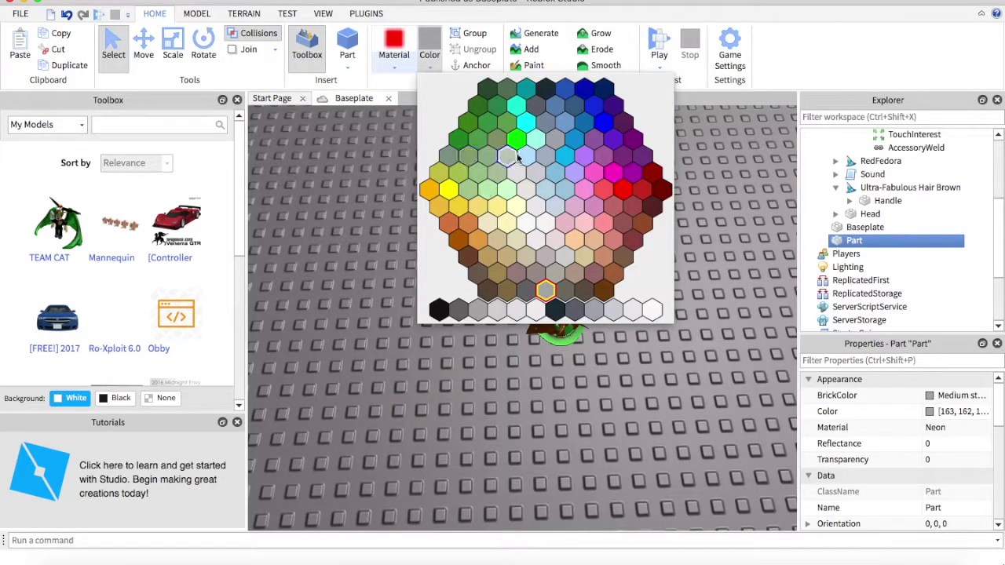
click(516, 140)
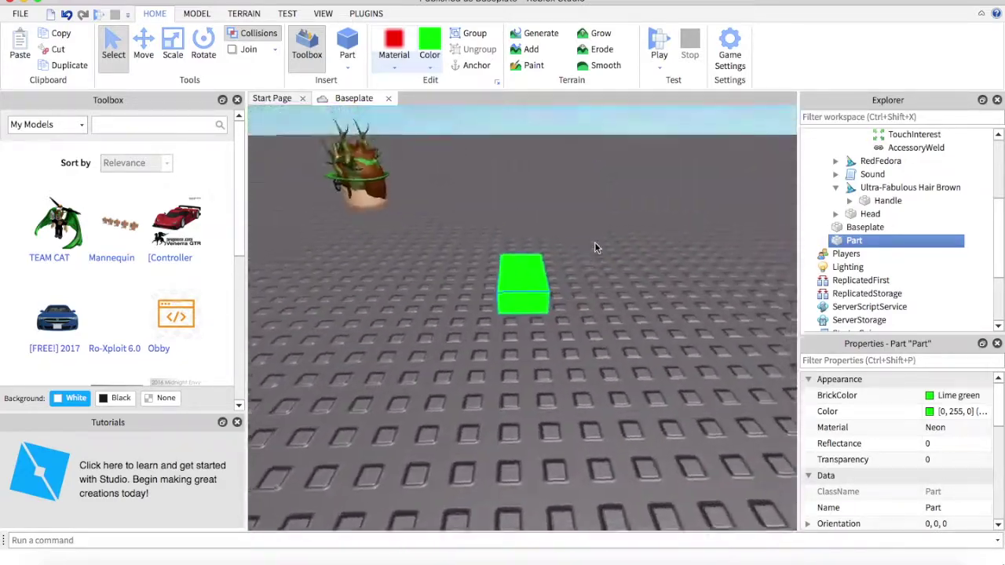
Scale the green part taller and stretch it lengthwise into a long bar near the head
drag(595, 243, 595, 242)
click(144, 42)
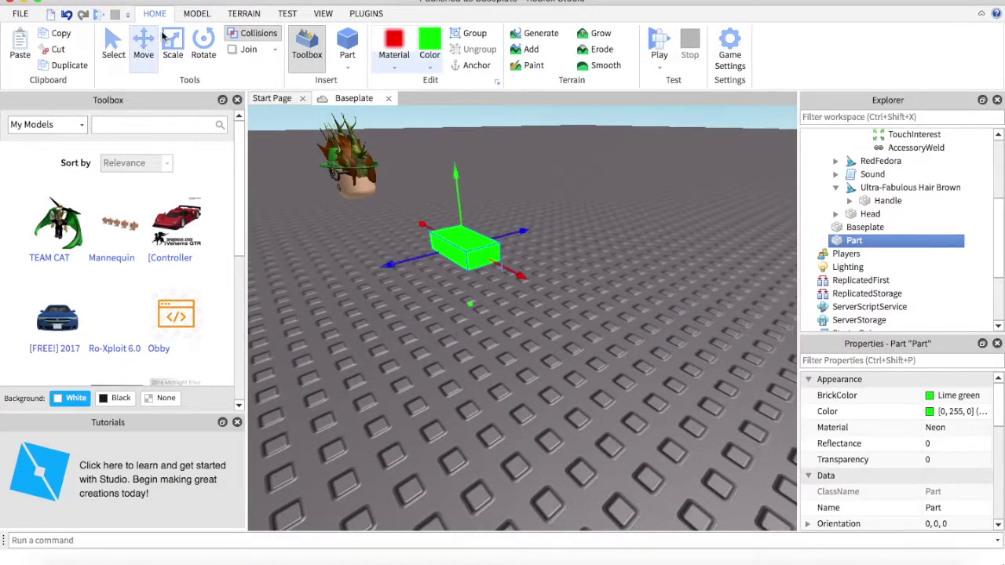
click(171, 43)
drag(467, 202, 443, 88)
drag(508, 219, 521, 236)
scroll(520, 236, down, 5)
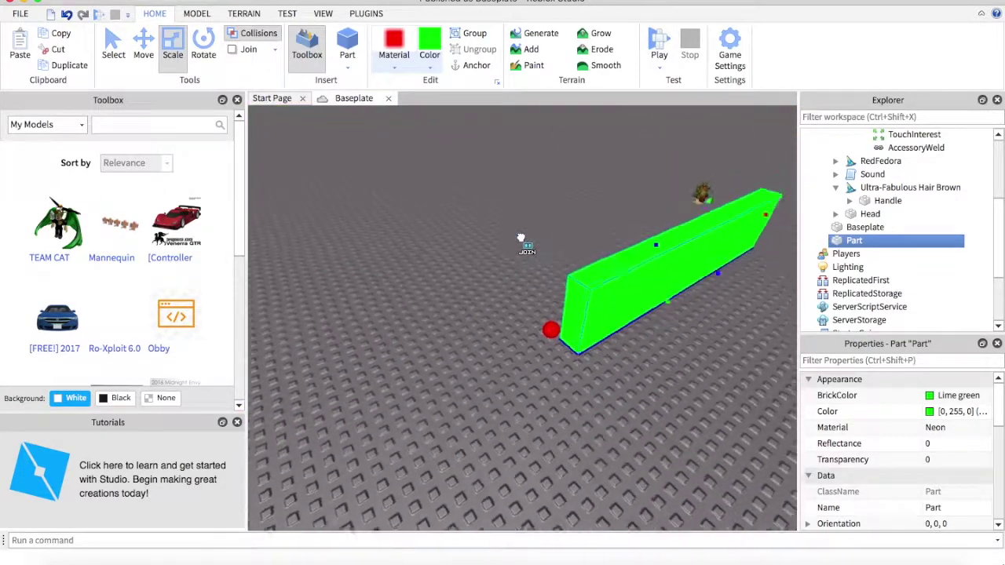
drag(640, 231, 638, 235)
scroll(524, 318, down, 3)
Extend the green bar further along its length past the head and dismiss the disk space notification
drag(546, 336, 588, 297)
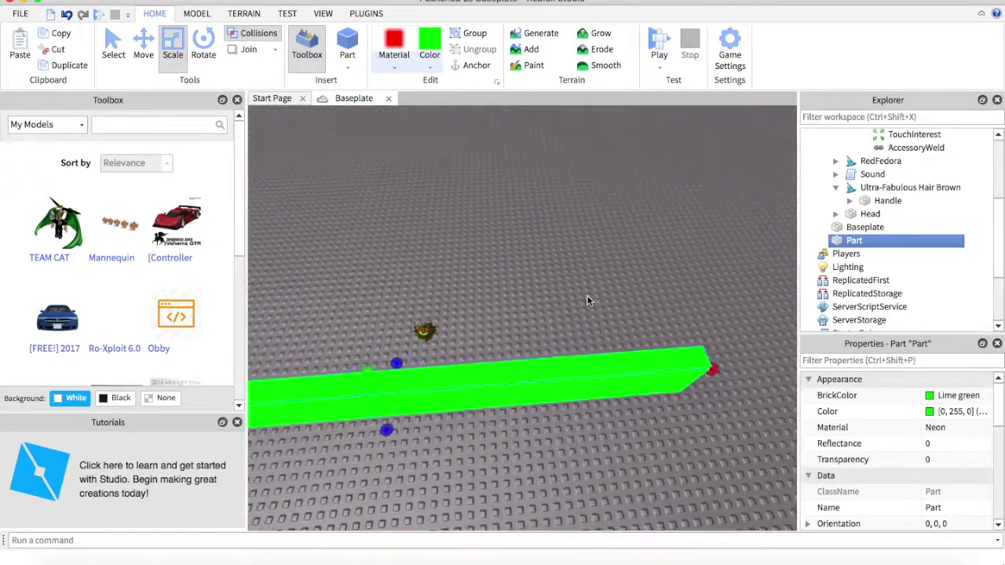
key(a)
key(d)
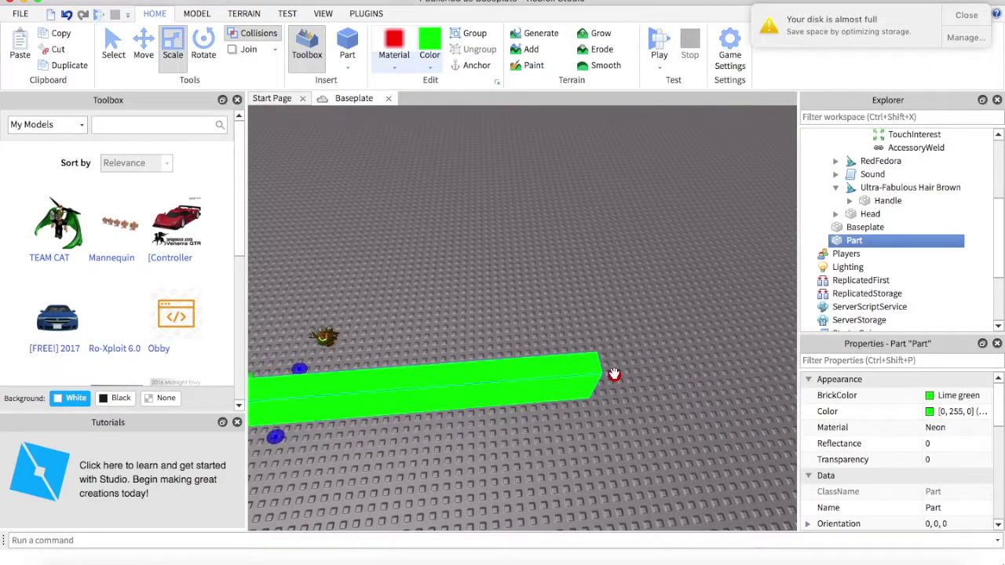
click(967, 13)
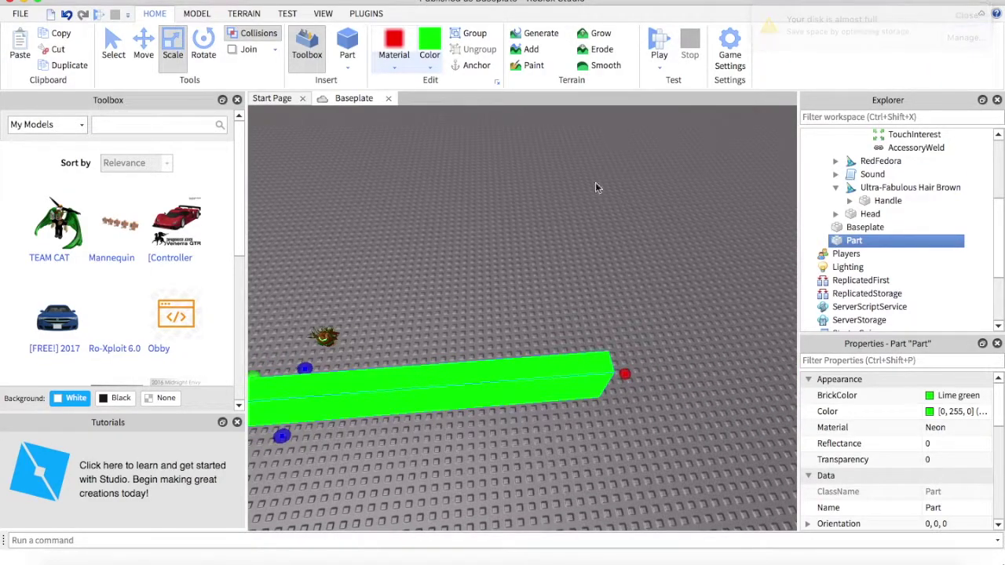
key(a)
drag(475, 377, 476, 434)
click(966, 15)
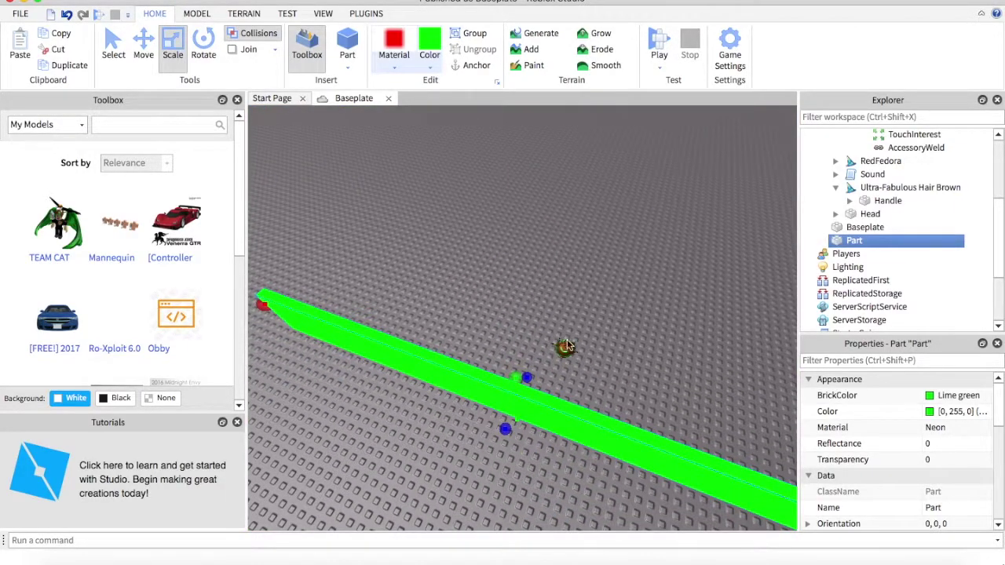
Thicken the green bar and raise its height to form a large wall behind the head
drag(601, 332, 594, 333)
key(w)
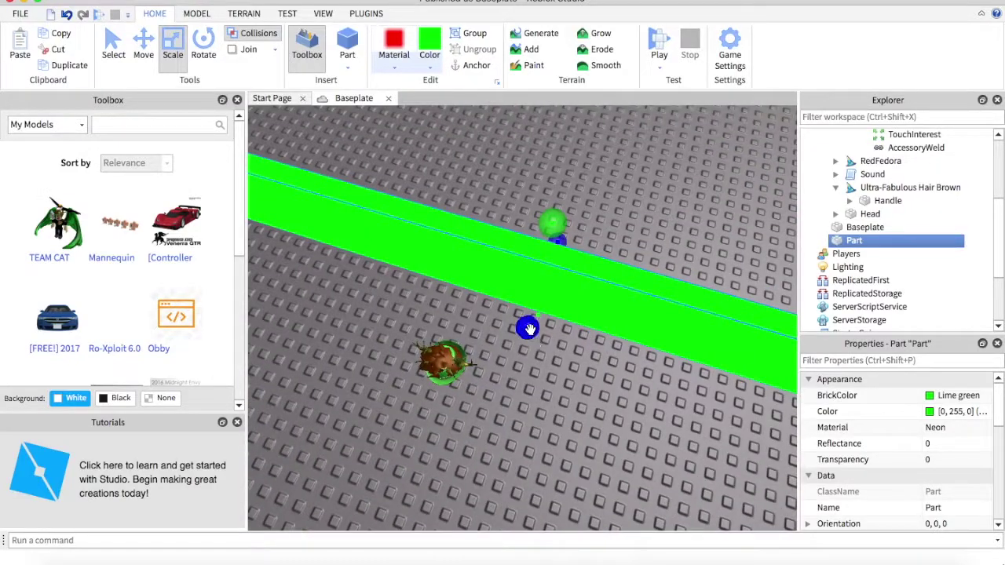
drag(527, 329, 521, 347)
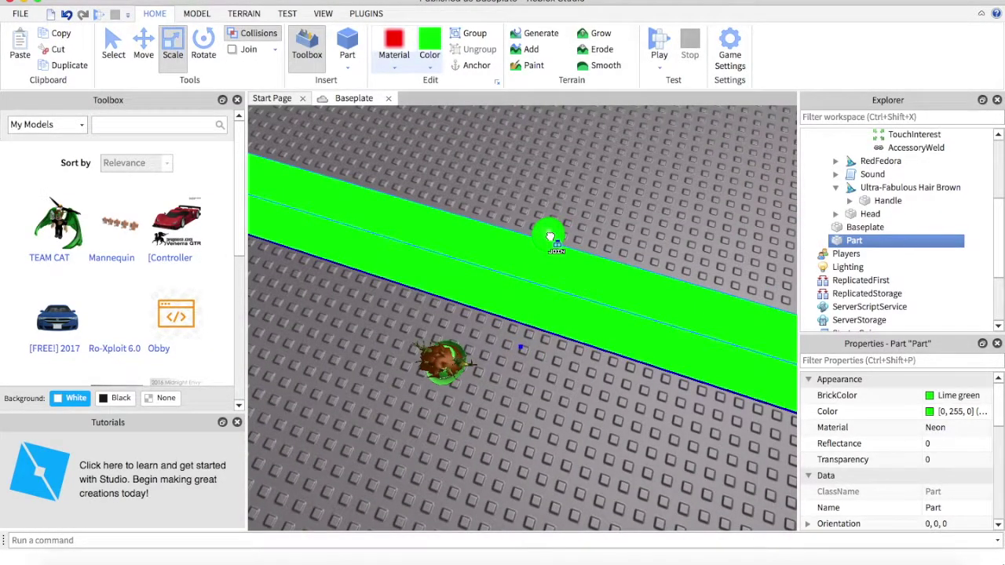
drag(550, 237, 523, 226)
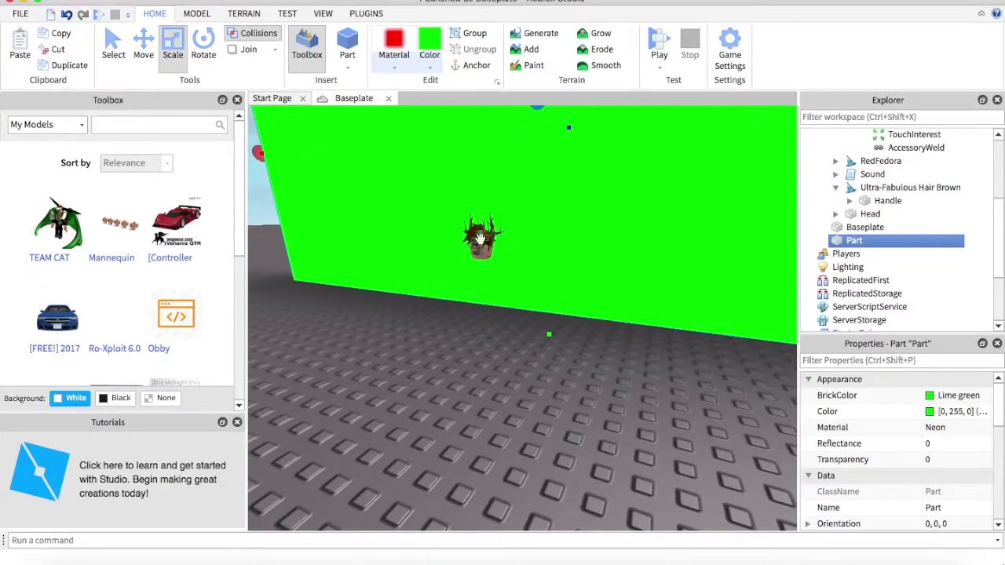
Select the whole avatar model and move it upward in front of the green wall
click(113, 43)
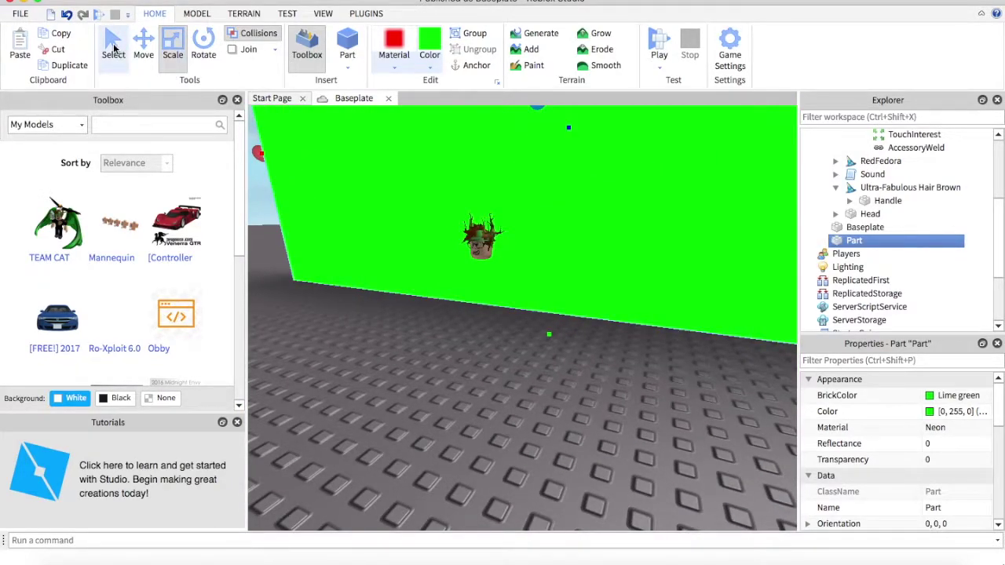
click(487, 251)
click(483, 248)
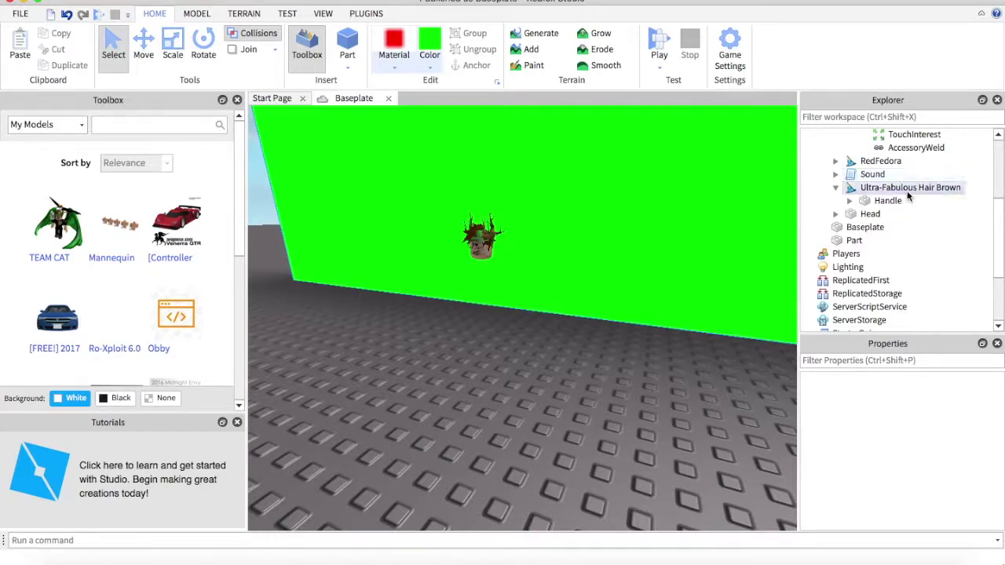
click(856, 149)
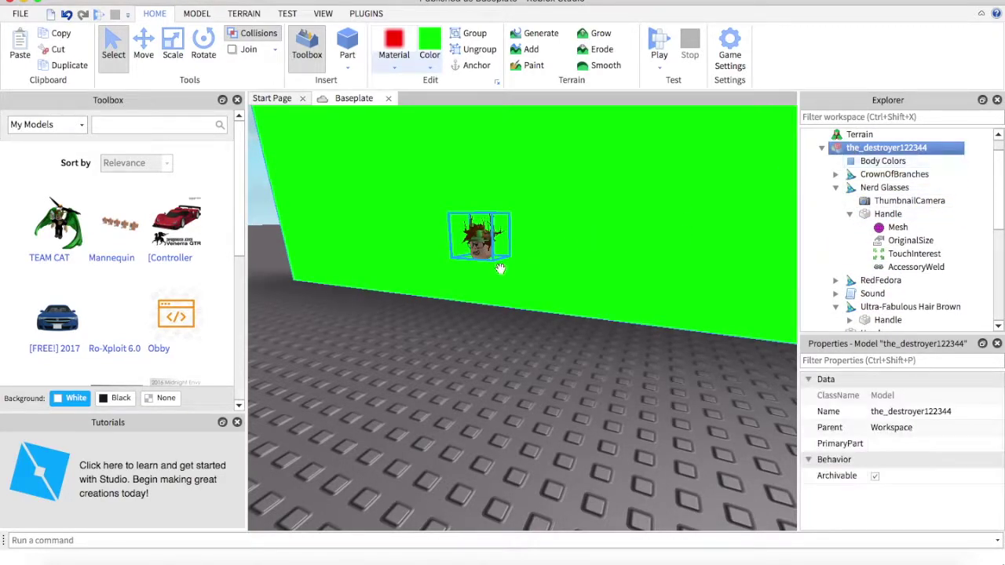
key(super+2)
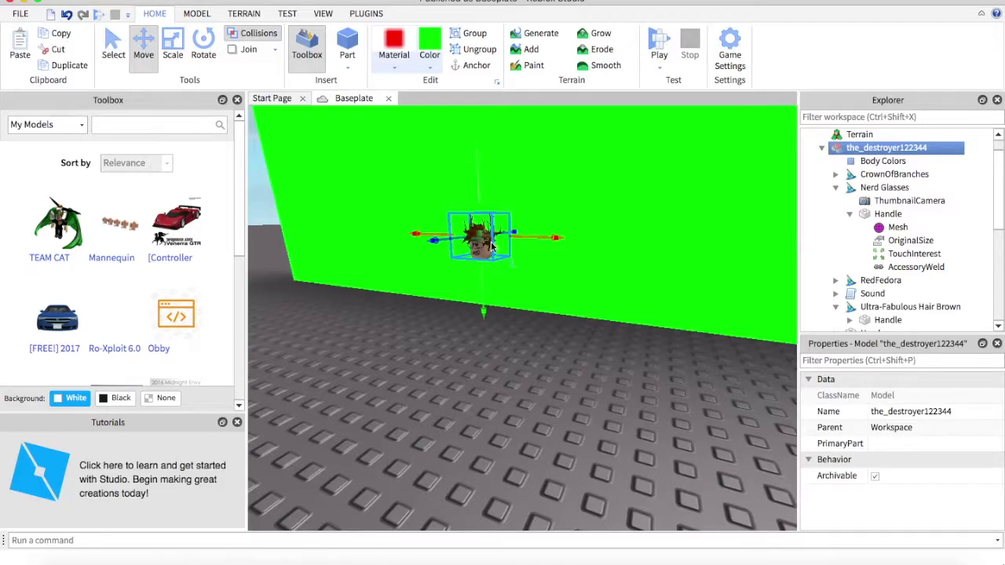
drag(535, 238, 538, 242)
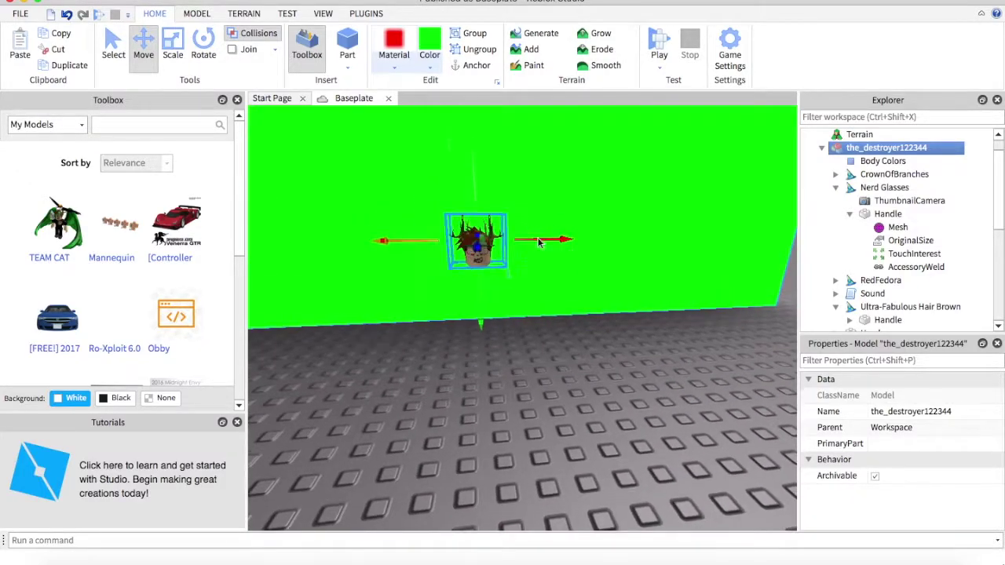
drag(478, 184, 484, 141)
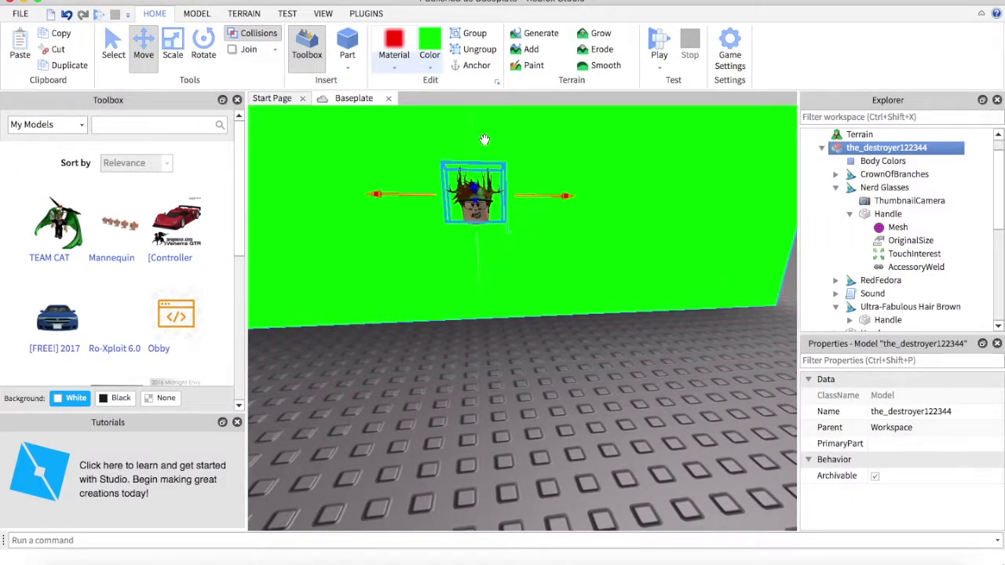
Deselect the model and check how the head is framed against the green wall from different distances
drag(515, 287, 318, 287)
scroll(519, 296, up, 2)
click(488, 432)
key(s)
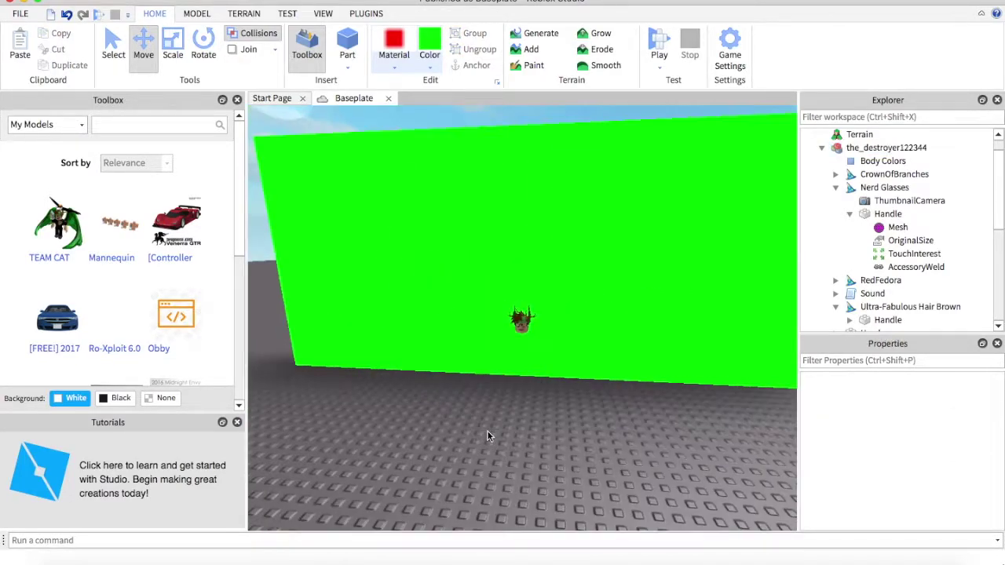
key(w)
drag(487, 432, 501, 422)
key(s)
key(w)
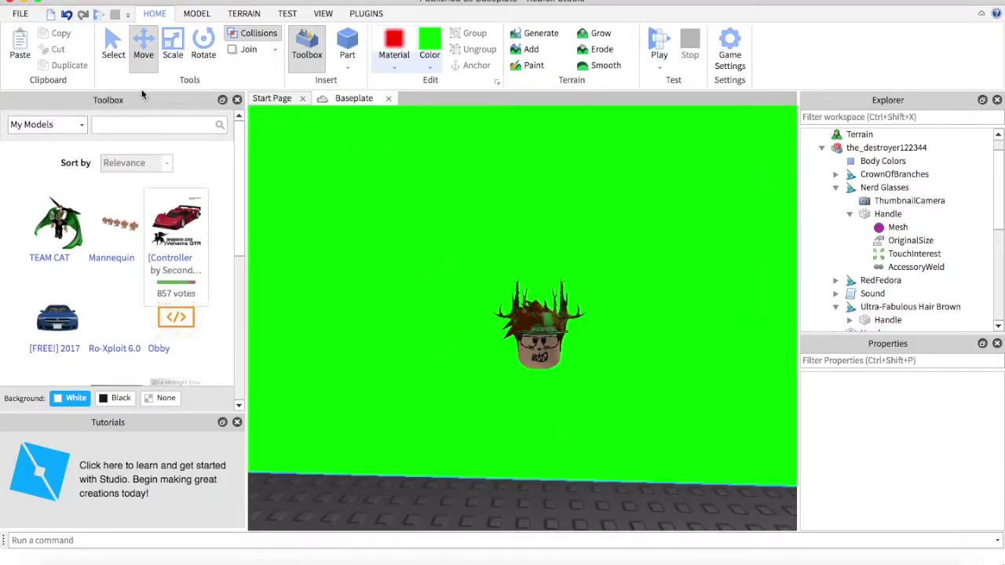
Delete the HatAttachment from the Handle of the CrownOfBranches accessory and collapse that Handle
click(536, 327)
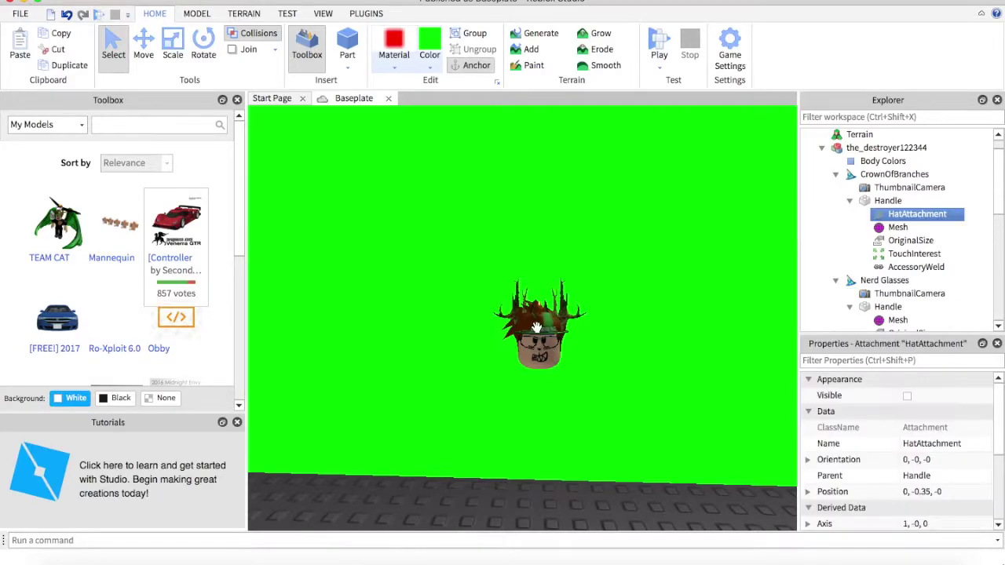
right_click(901, 220)
click(873, 68)
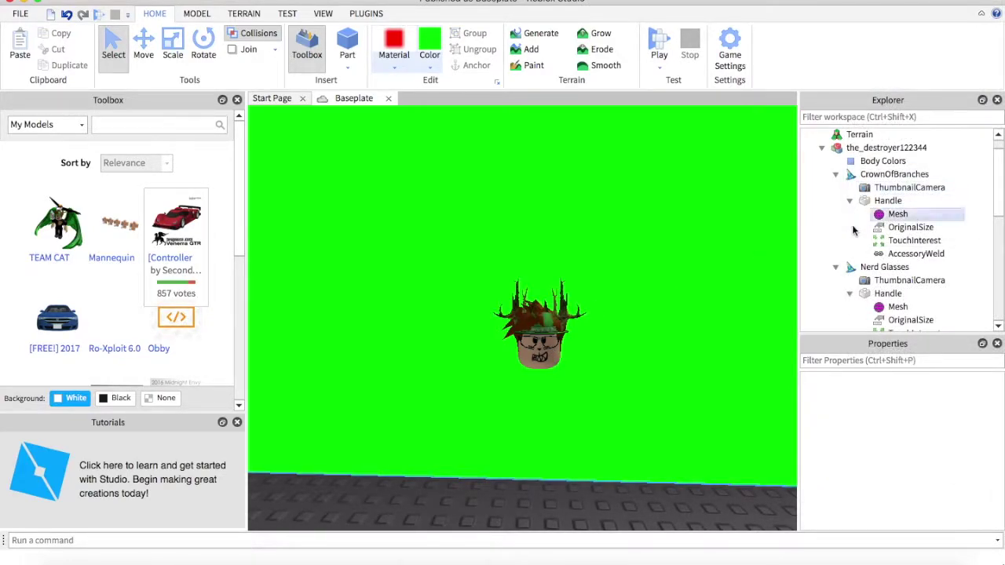
click(849, 201)
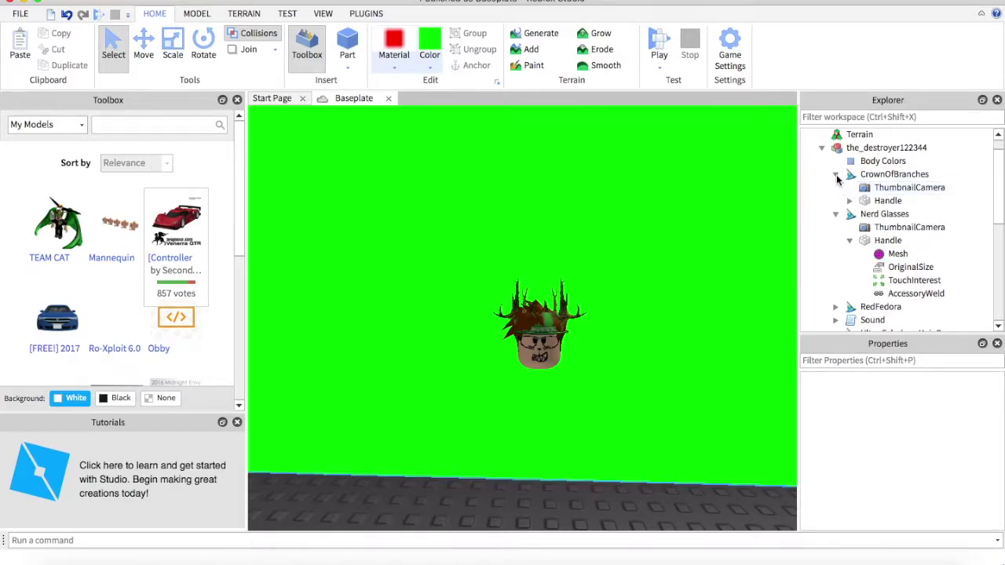
Collapse the CrownOfBranches, Nerd Glasses and Ultra-Fabulous Hair Brown accessories in the avatar model's hierarchy
click(837, 176)
click(836, 188)
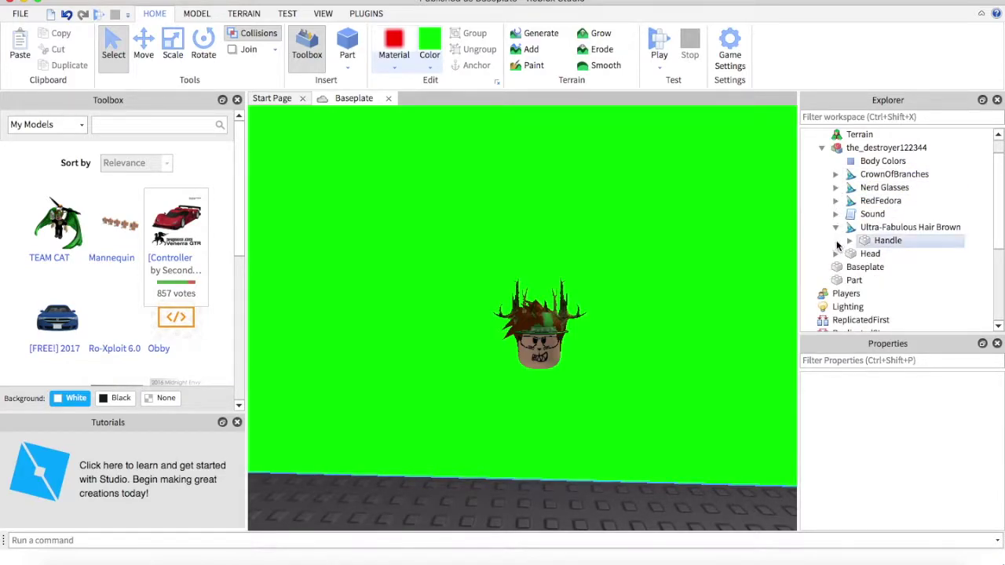
click(836, 227)
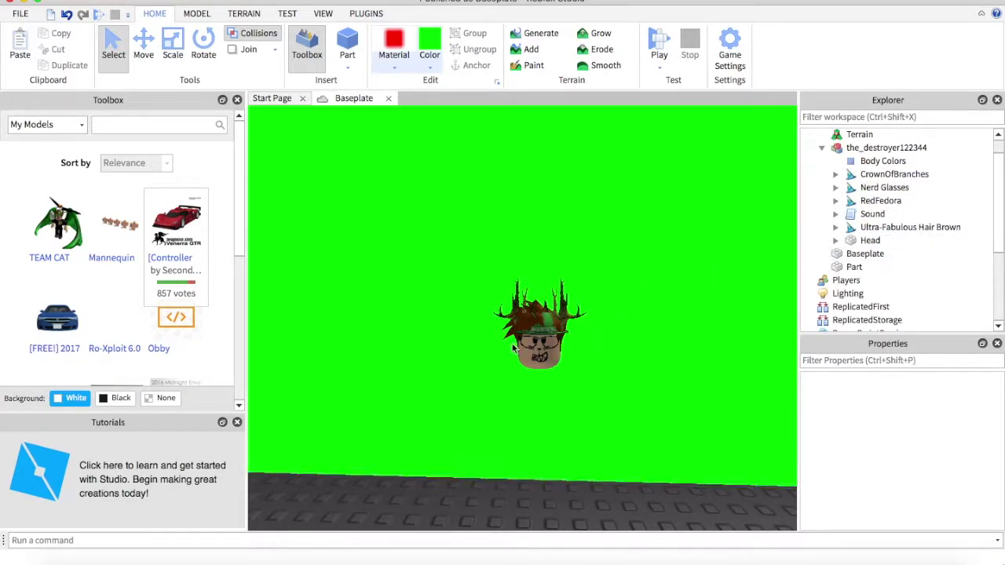
Select the whole avatar model and move it higher in front of the green wall
click(885, 148)
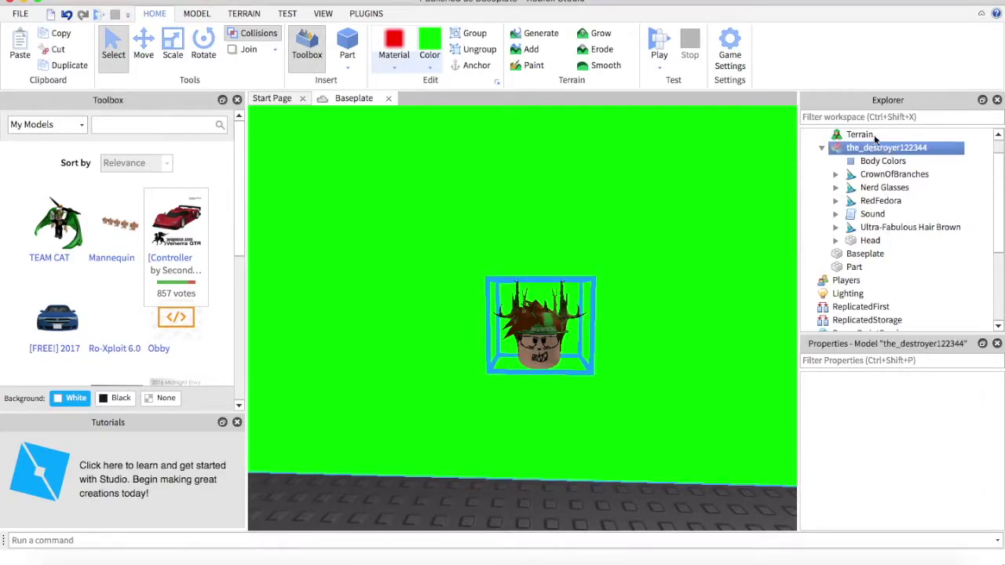
click(143, 45)
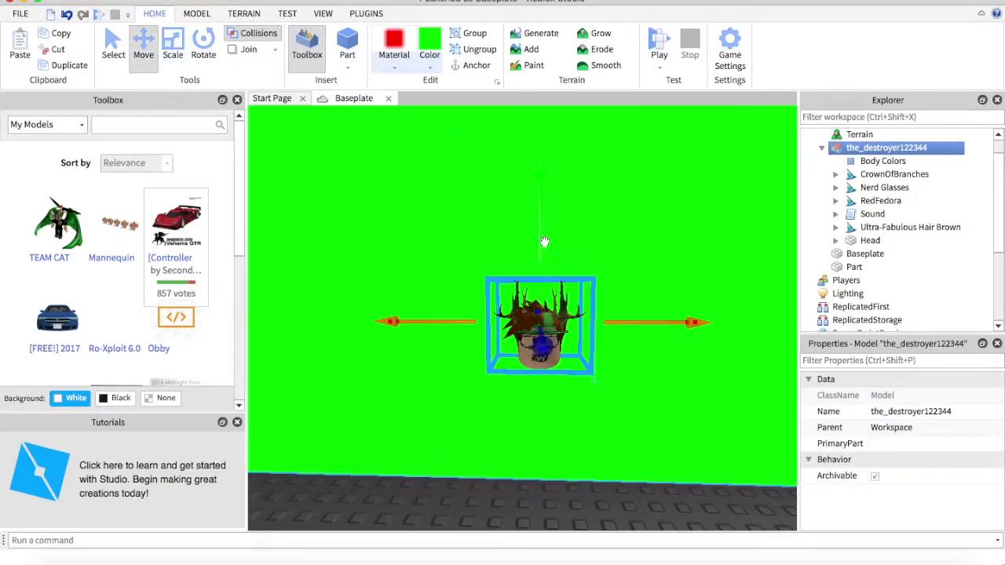
drag(539, 231, 540, 129)
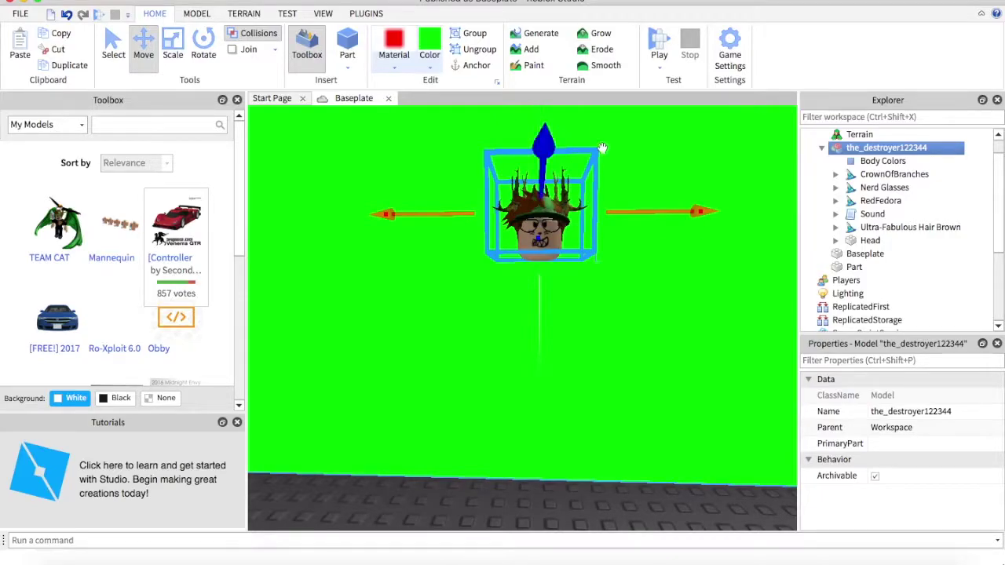
right_click(724, 380)
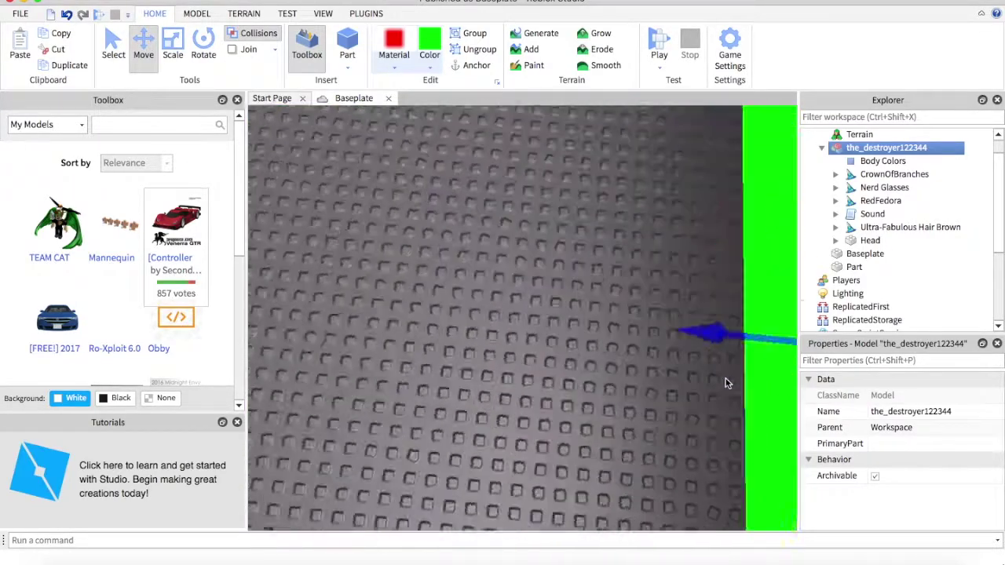
scroll(724, 378, down, 5)
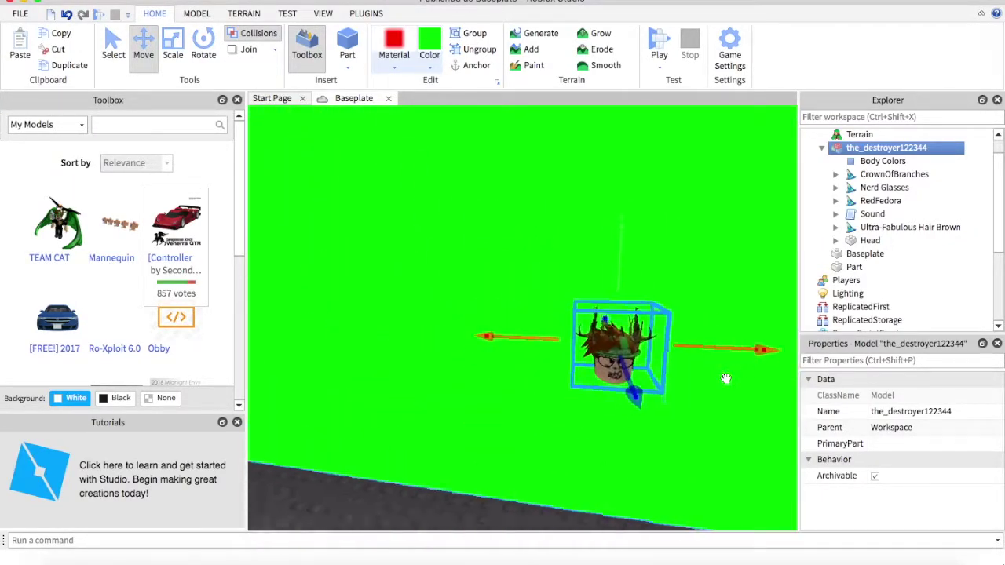
scroll(726, 378, down, 3)
scroll(726, 378, up, 3)
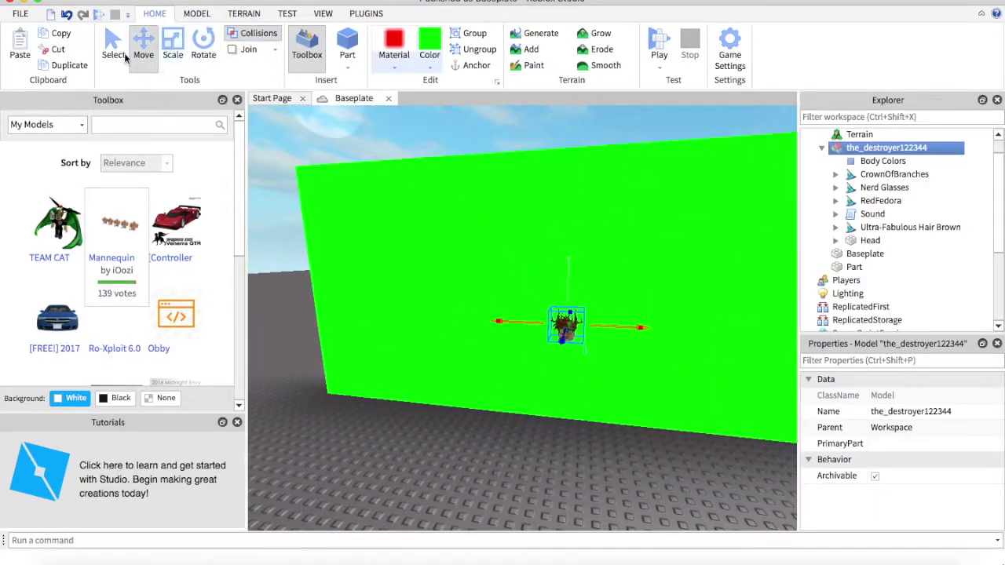
Select the green wall part and adjust its vertical position so its lower edge rests on the baseplate
click(449, 210)
scroll(520, 210, up, 8)
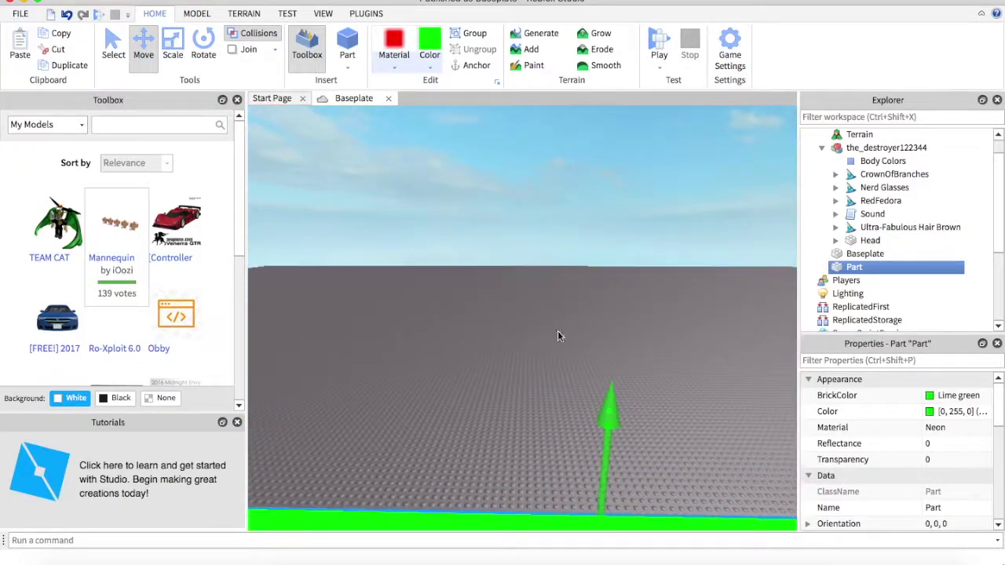
drag(617, 416, 584, 540)
drag(563, 431, 513, 545)
drag(709, 199, 709, 198)
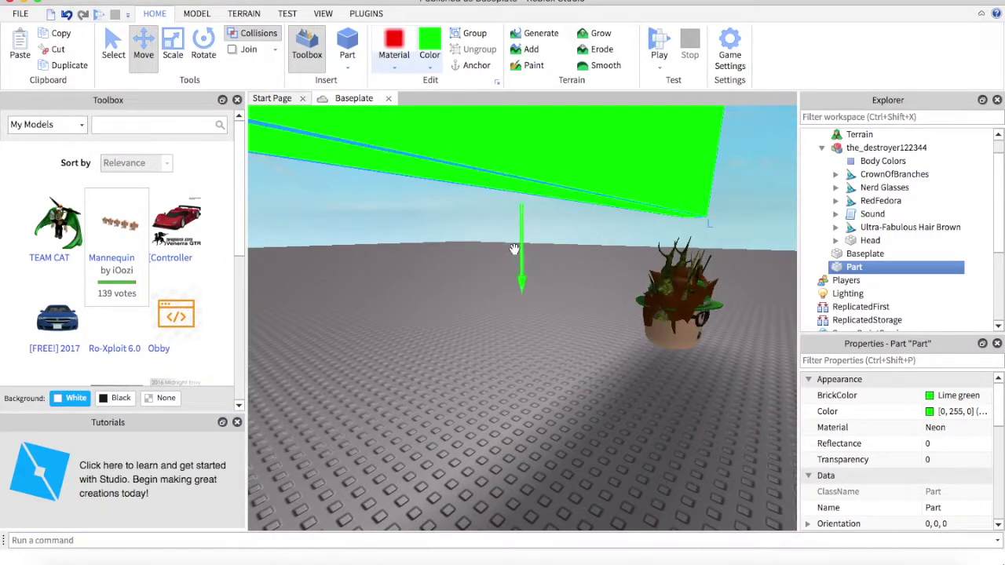
drag(515, 279, 527, 511)
right_click(592, 516)
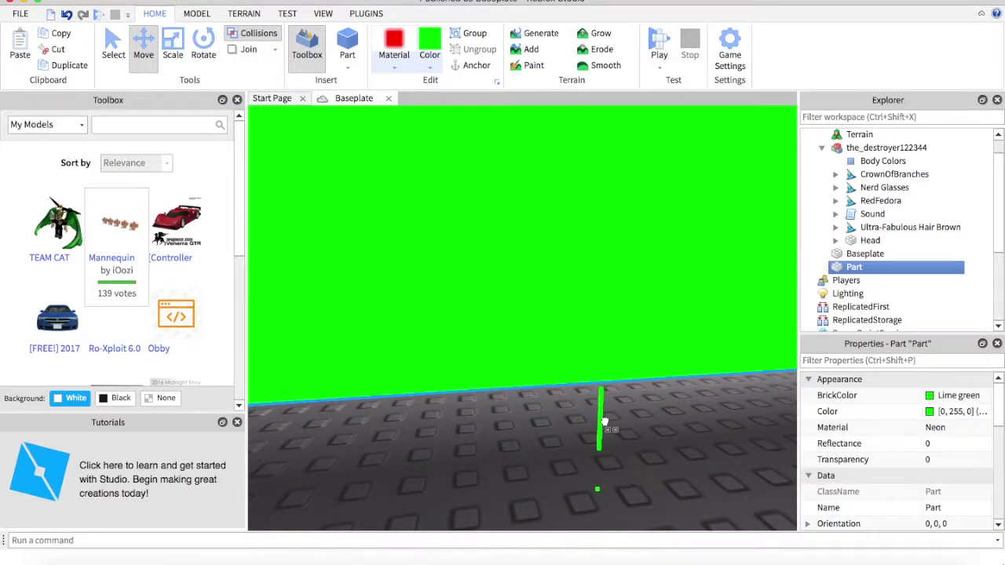
drag(605, 422, 632, 442)
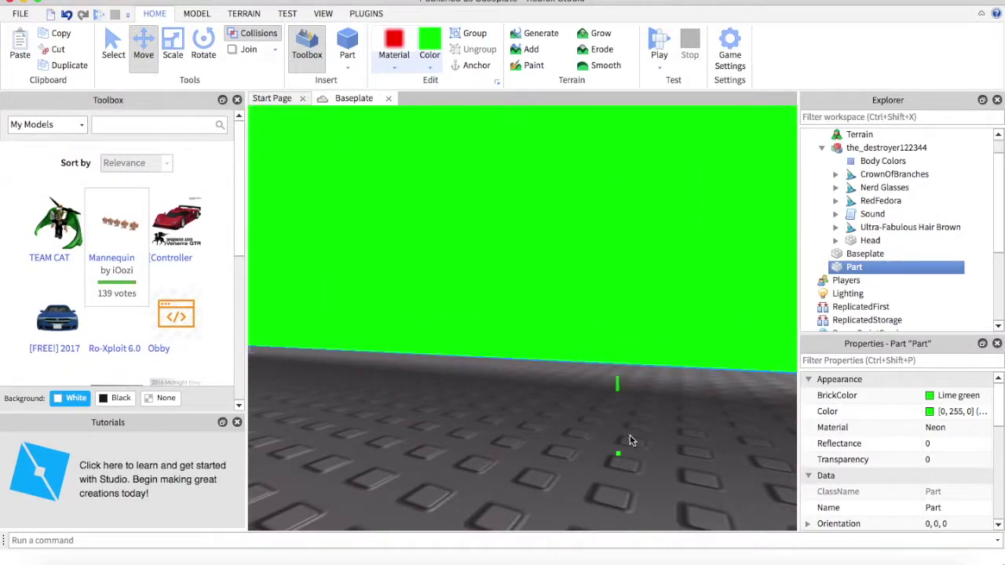
drag(621, 389, 619, 398)
right_click(618, 466)
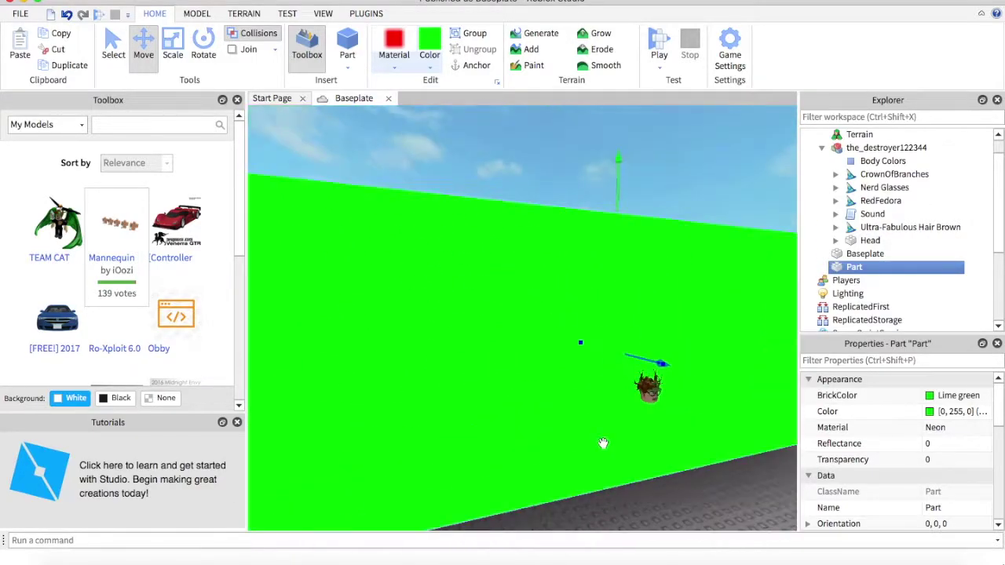
Scale the green wall taller and extend its width sideways
click(173, 49)
drag(619, 194, 624, 174)
key(a)
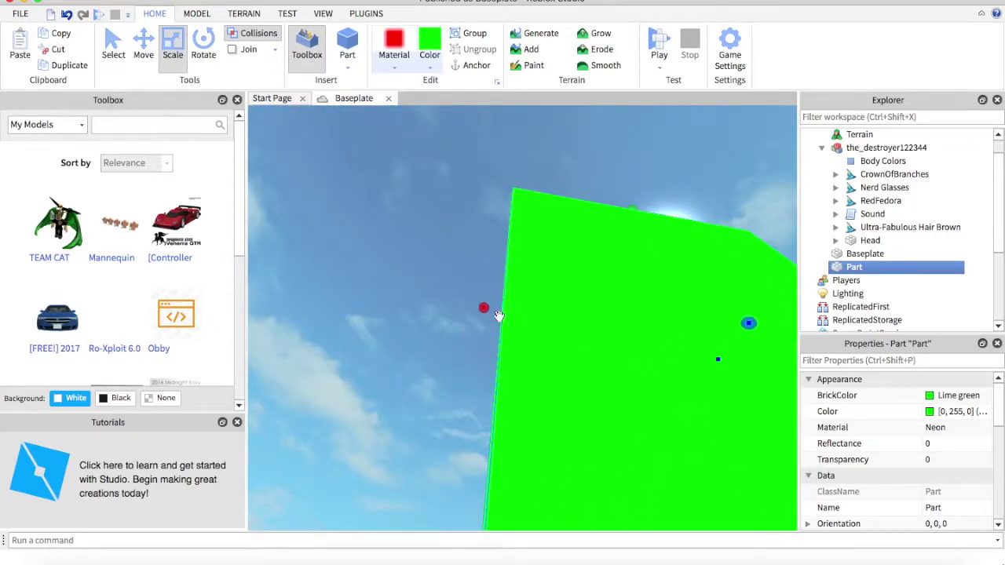
drag(482, 309, 268, 290)
right_click(566, 309)
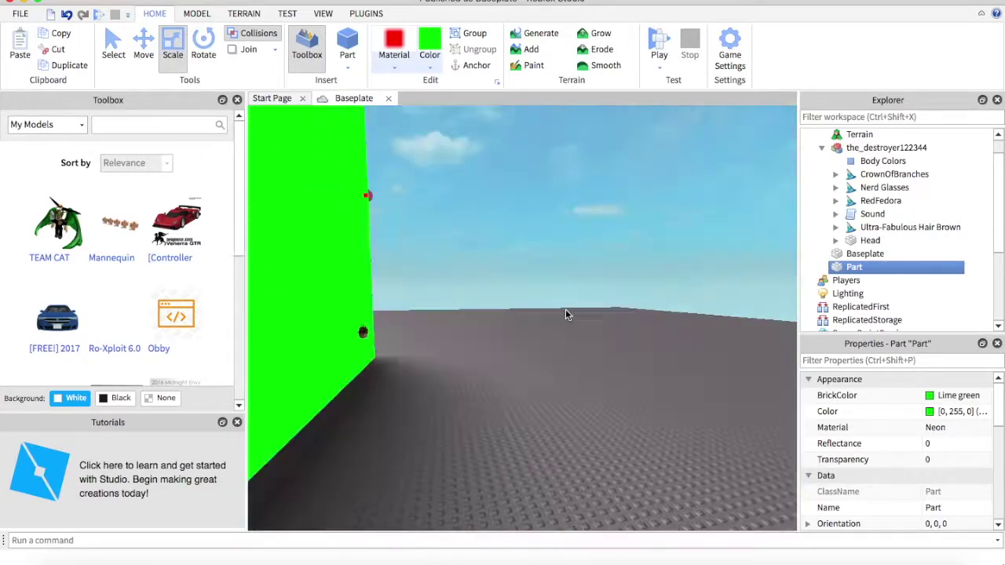
drag(566, 309, 555, 270)
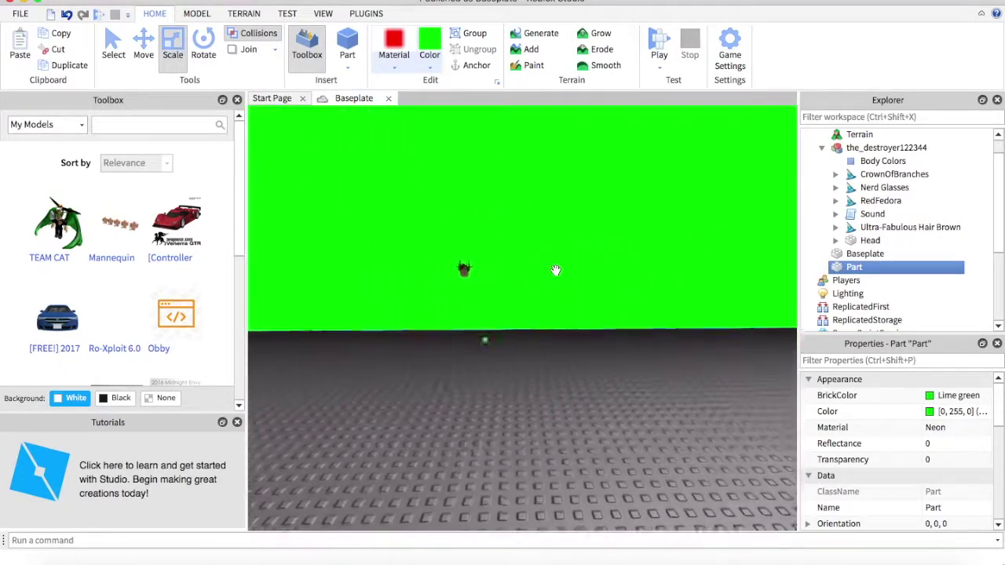
scroll(543, 262, up, 3)
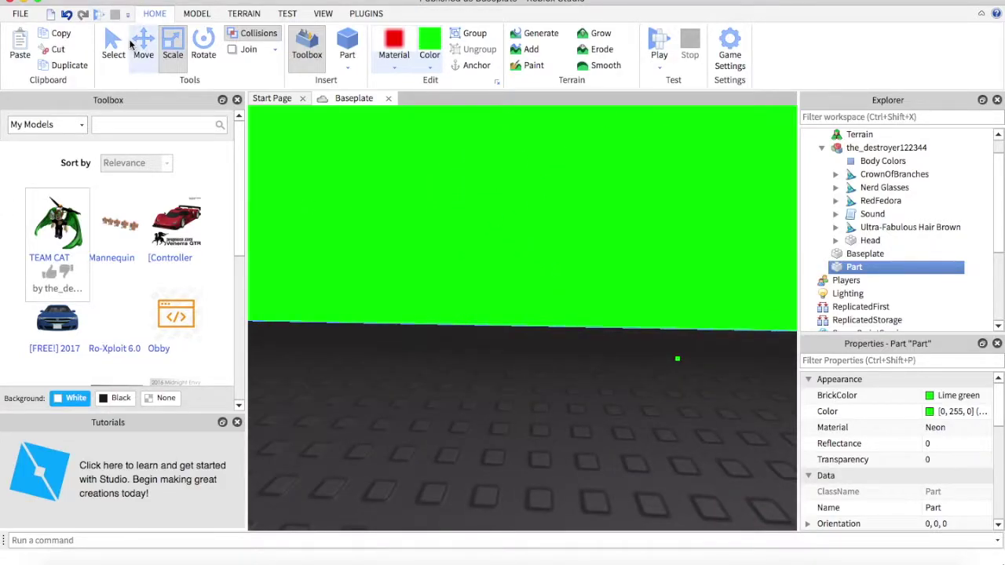
Deselect the wall and check how the head is framed against it from different angles
click(118, 45)
drag(361, 238, 361, 237)
click(335, 326)
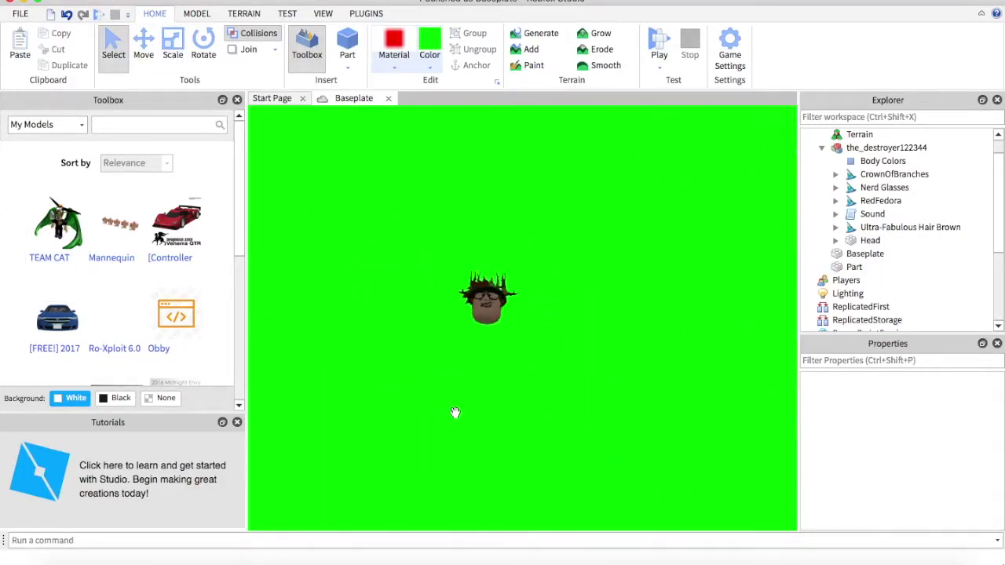
scroll(460, 389, up, 1)
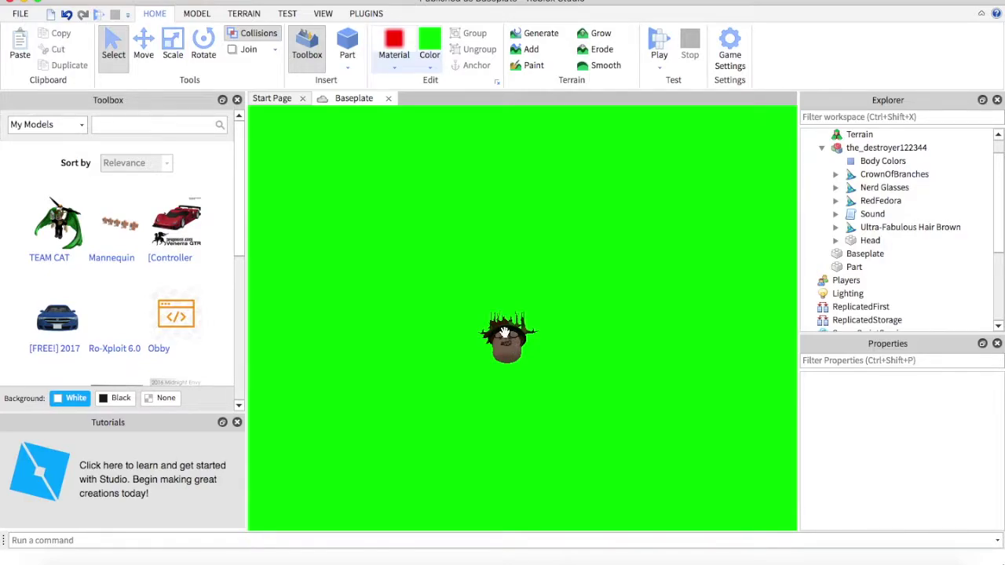
click(504, 333)
drag(649, 348, 574, 262)
click(574, 262)
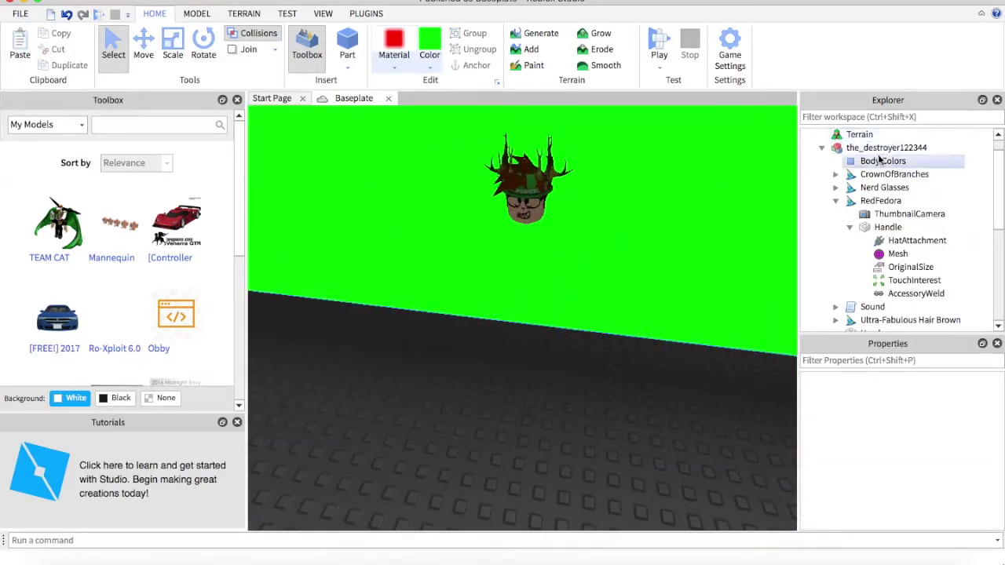
Collapse the RedFedora accessory and move the whole avatar model further up in front of the enlarged wall
click(880, 149)
click(835, 201)
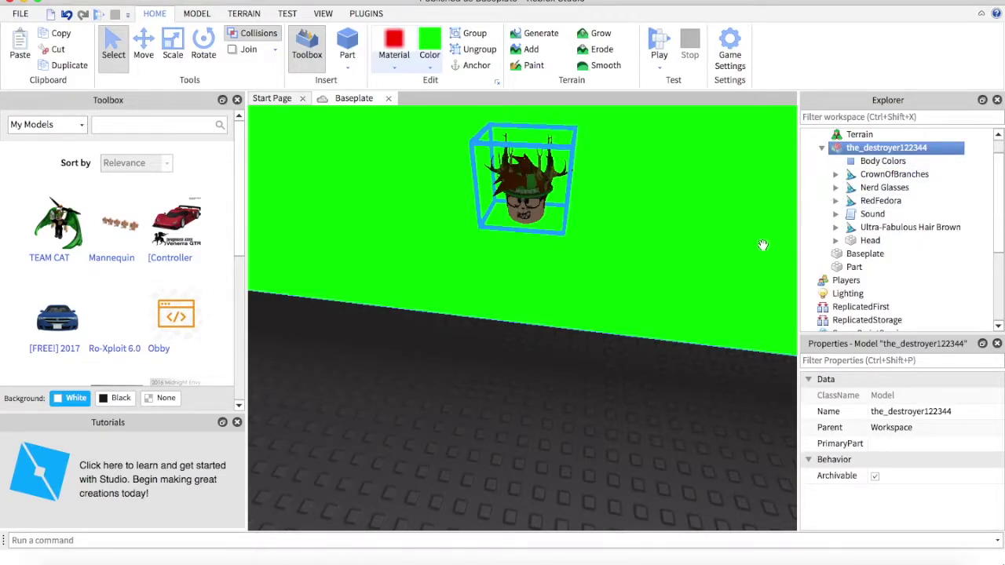
key(ctrl+2)
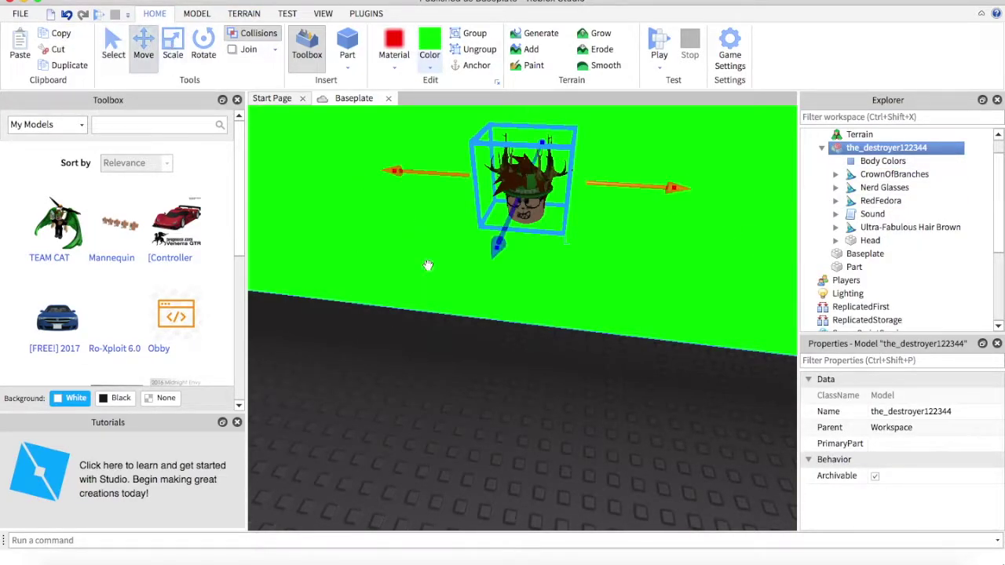
drag(428, 265, 456, 302)
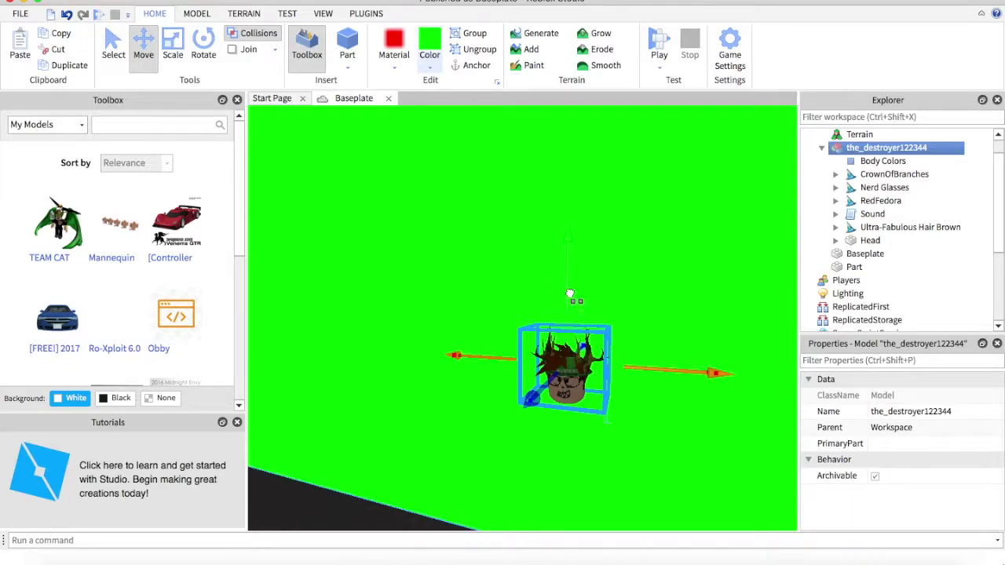
drag(570, 293, 588, 141)
drag(510, 433, 509, 435)
scroll(509, 432, down, 3)
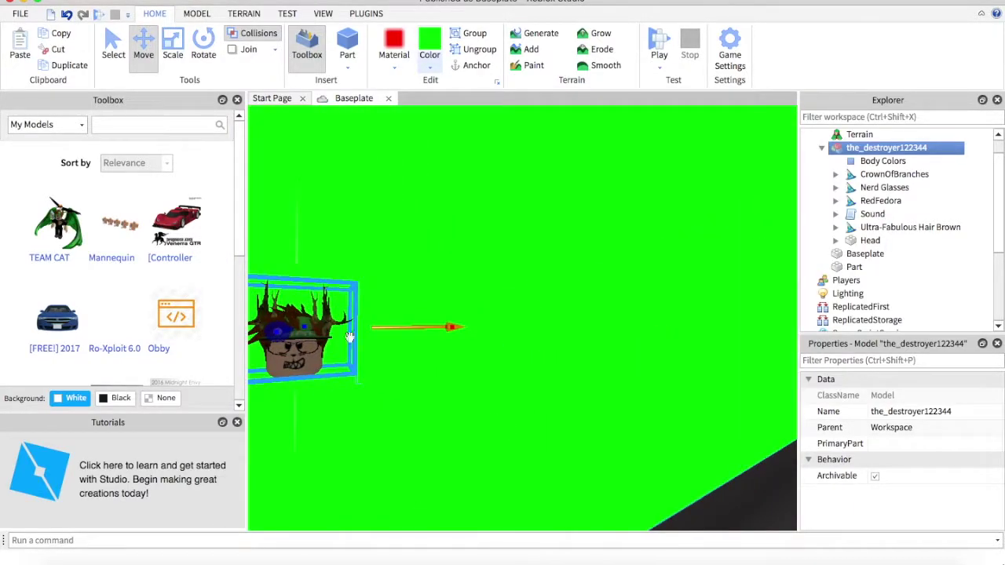
Deselect the avatar model and frame the head close up from the front, filled entirely by green behind it, ready for a screenshot
key(a)
click(140, 47)
drag(615, 395, 593, 398)
click(606, 393)
scroll(593, 399, down, 5)
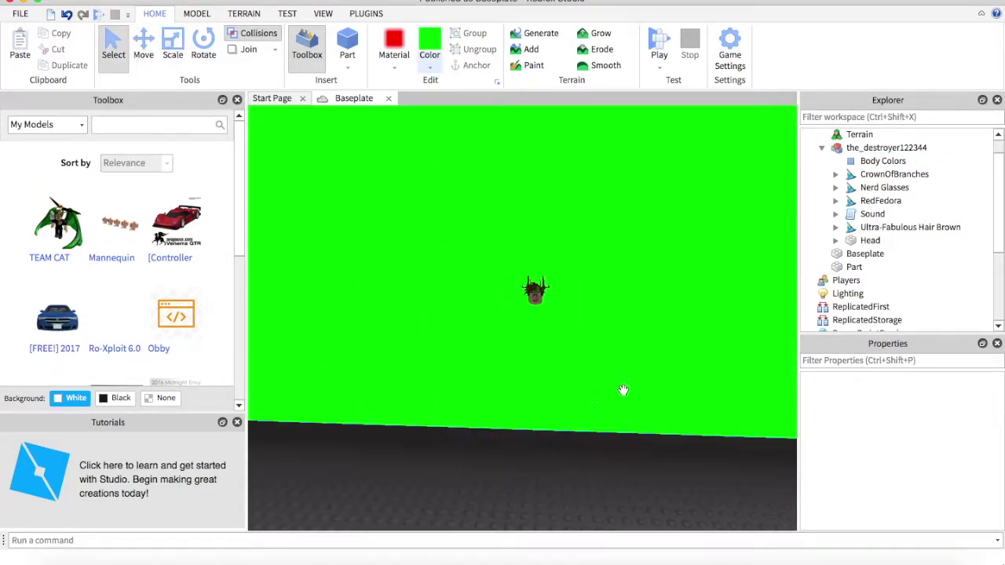
scroll(538, 480, up, 5)
drag(538, 483, 539, 479)
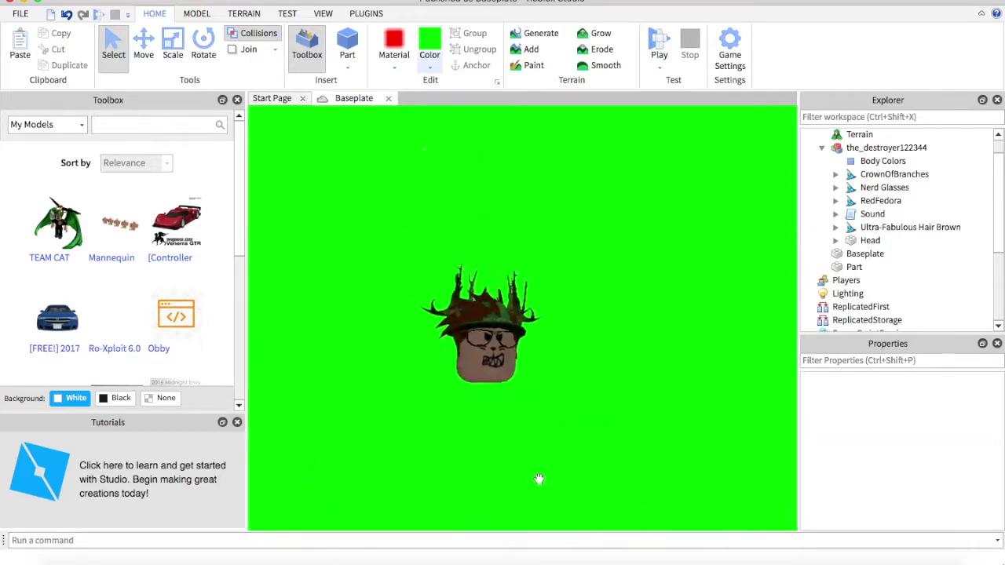
scroll(539, 478, up, 3)
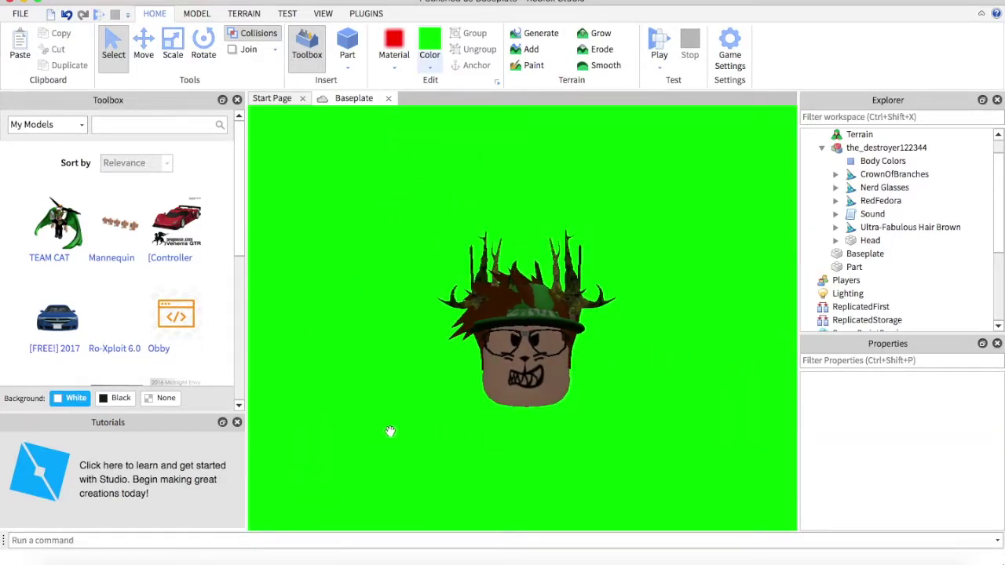
click(328, 13)
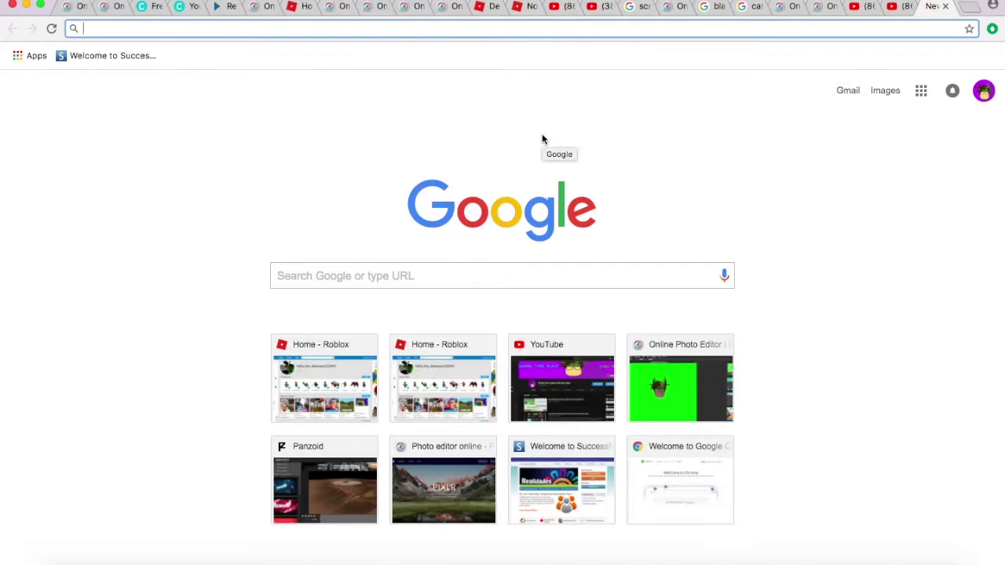
Search Google in the Chrome browser for "how to take screenshot on mac", then return to Roblox Studio
text(how)
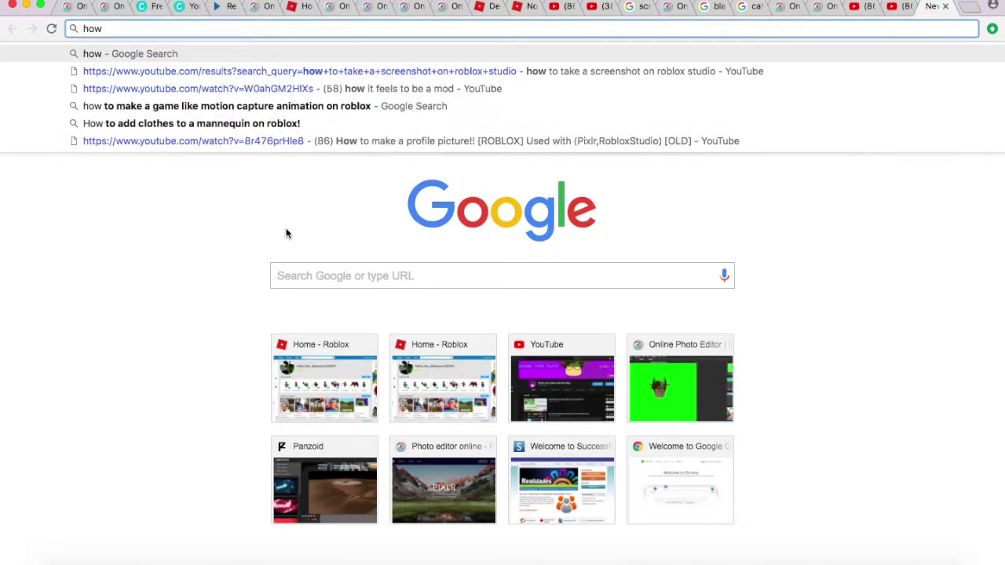
text( to)
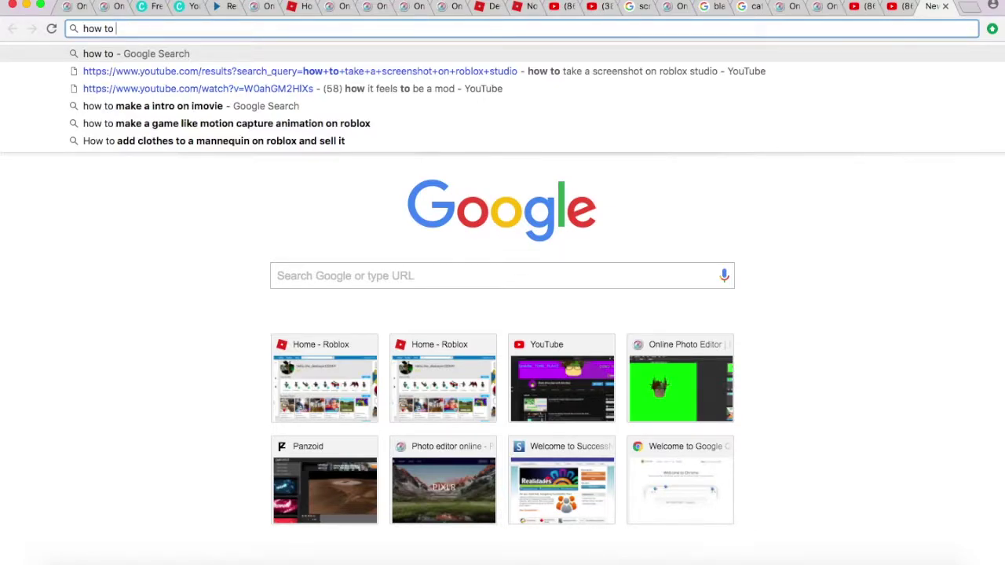
text(take)
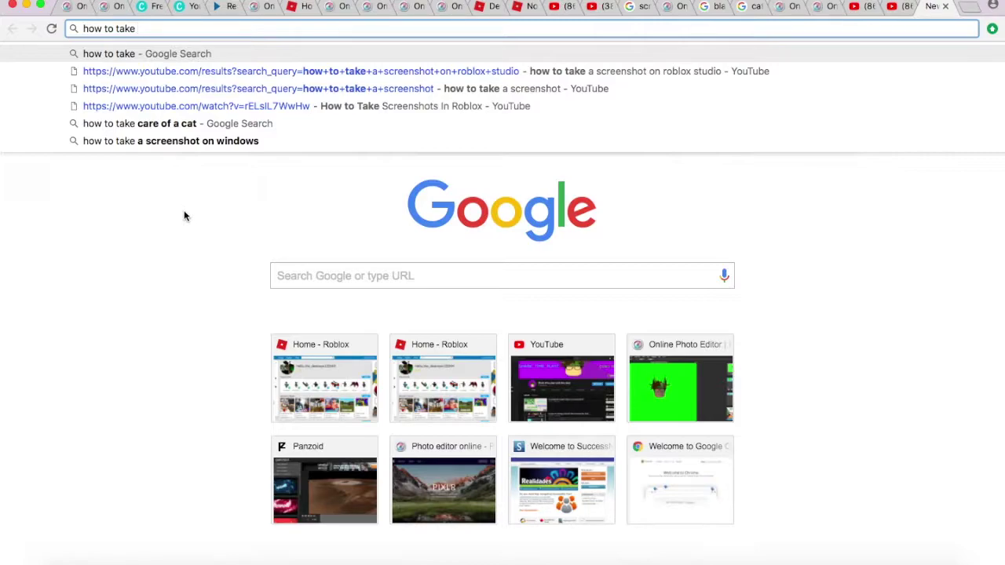
text( sc)
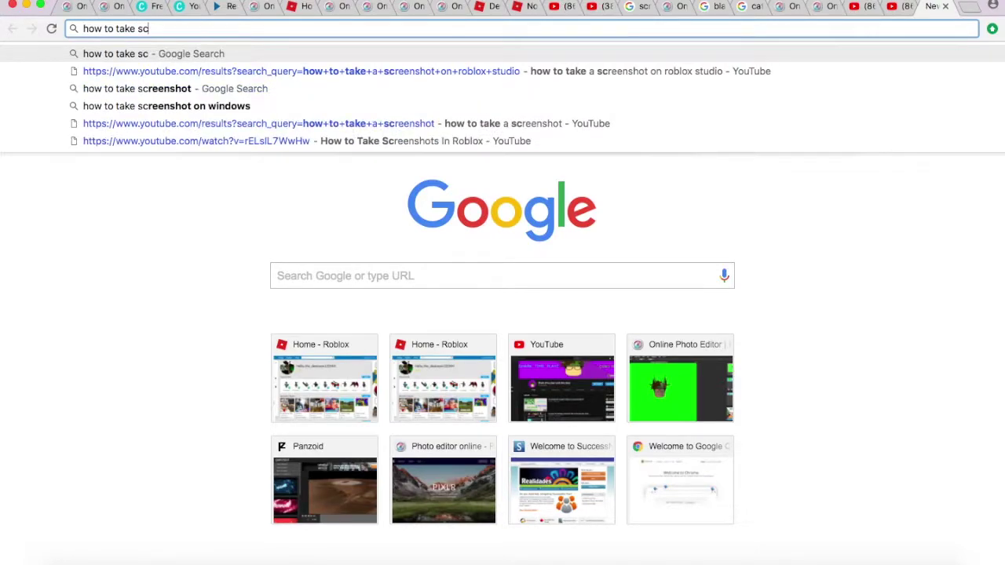
text(reensh)
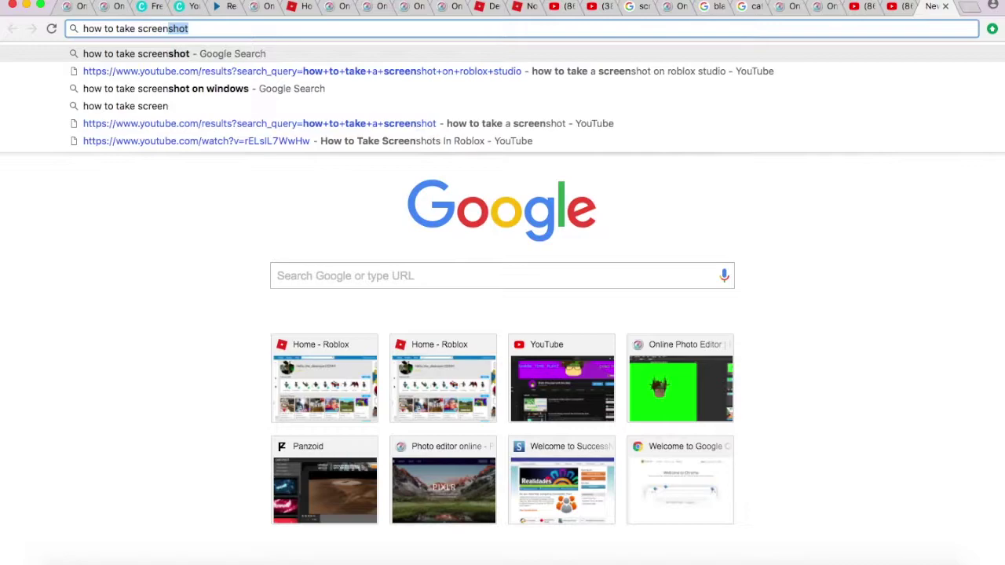
text(ot on mac)
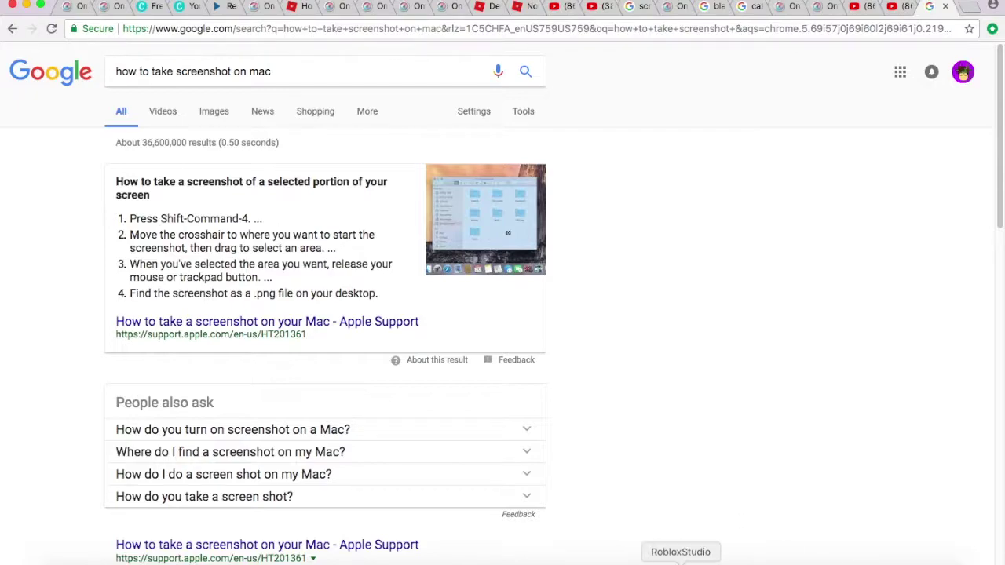
click(680, 561)
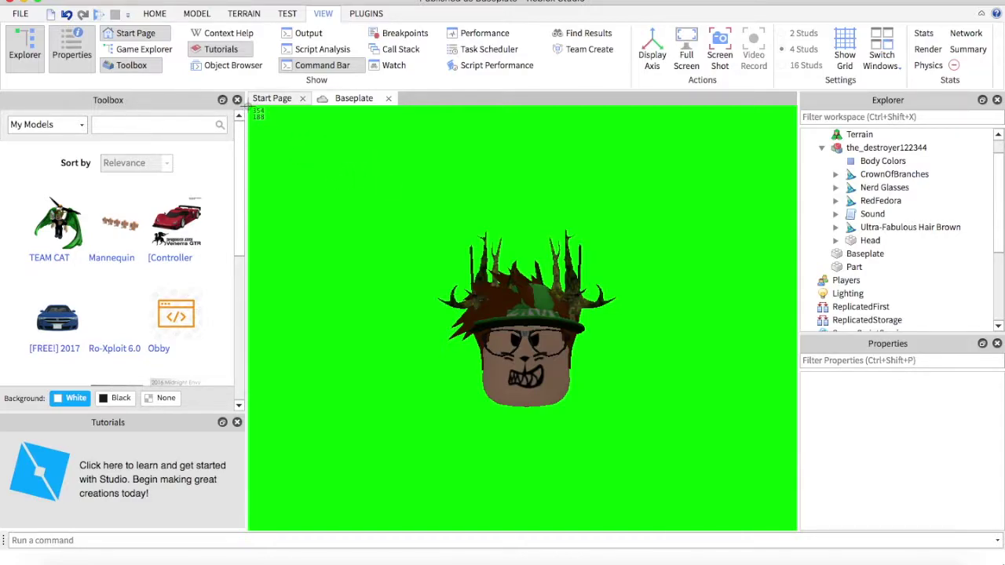
Capture a screenshot of the viewport with the head against green, and switch to an empty Pixlr Editor tab in Chrome
drag(249, 110, 793, 524)
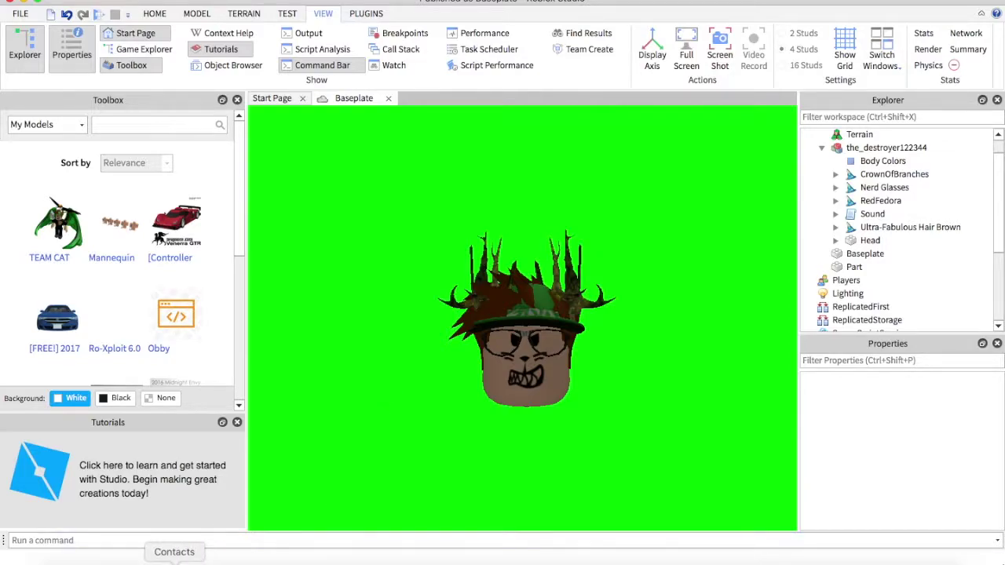
click(28, 3)
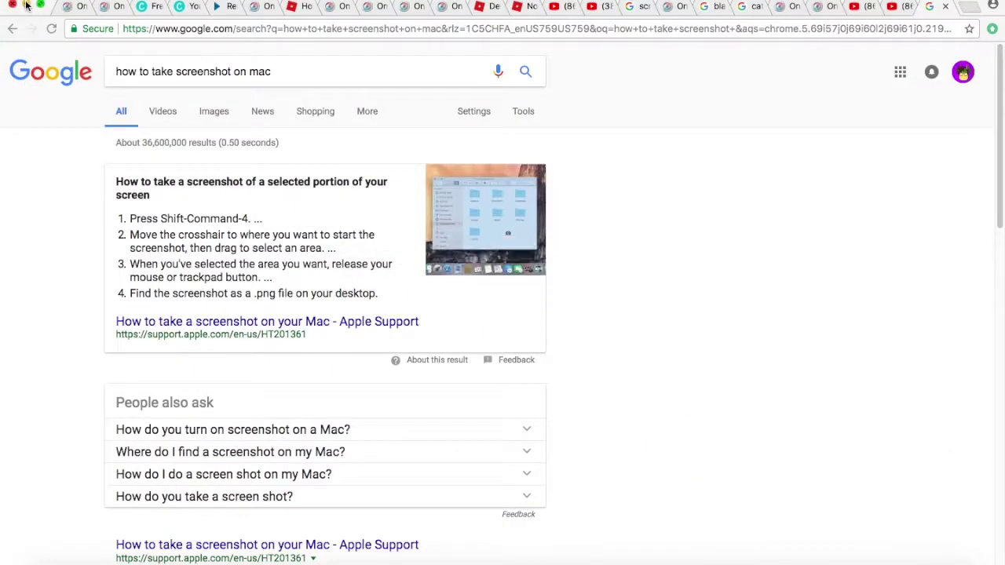
click(814, 8)
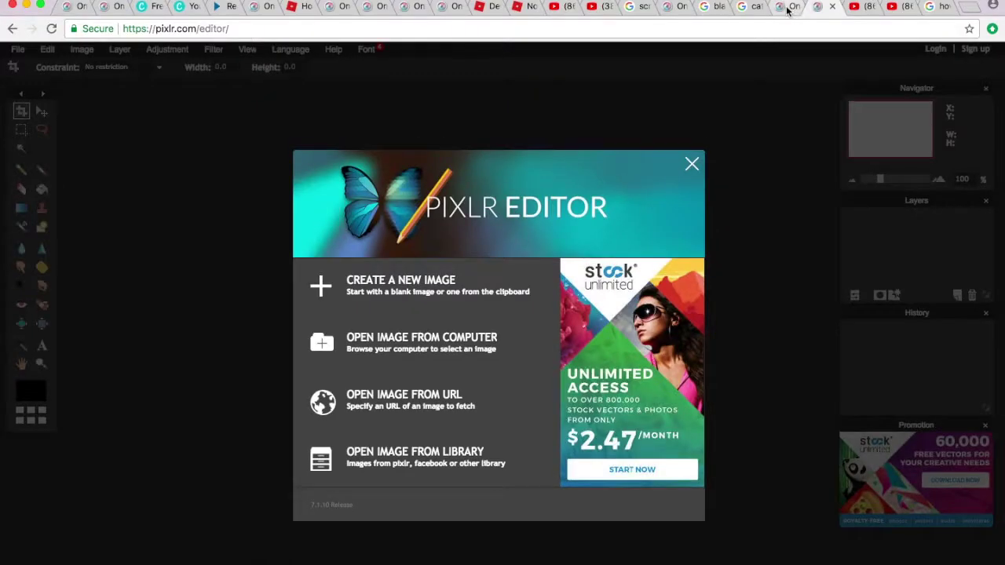
click(671, 7)
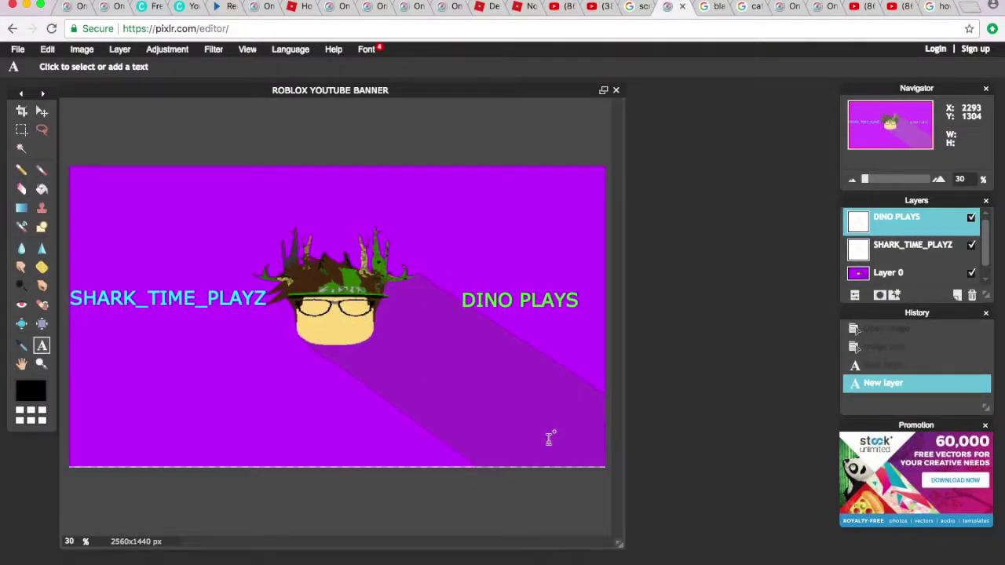
click(774, 8)
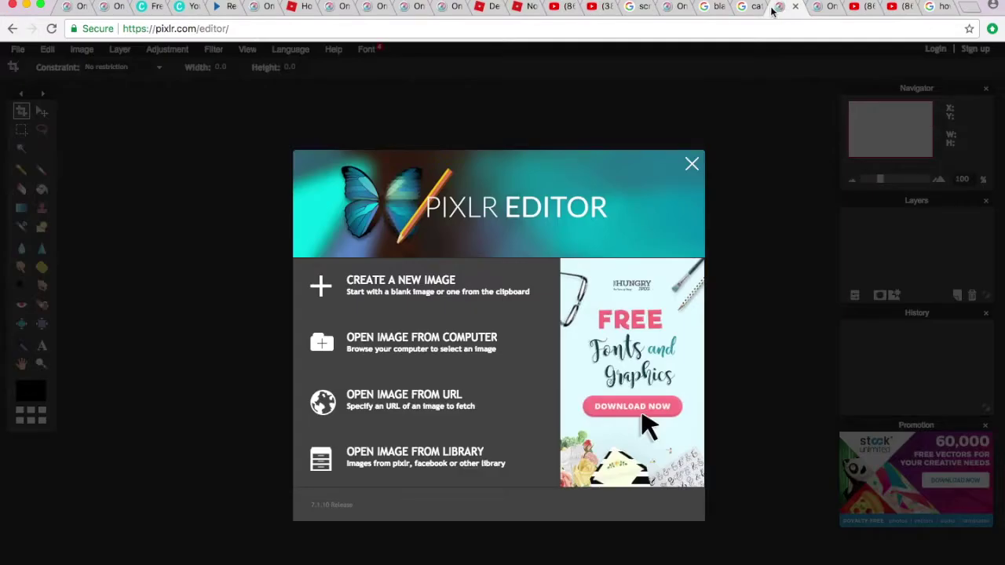
click(822, 8)
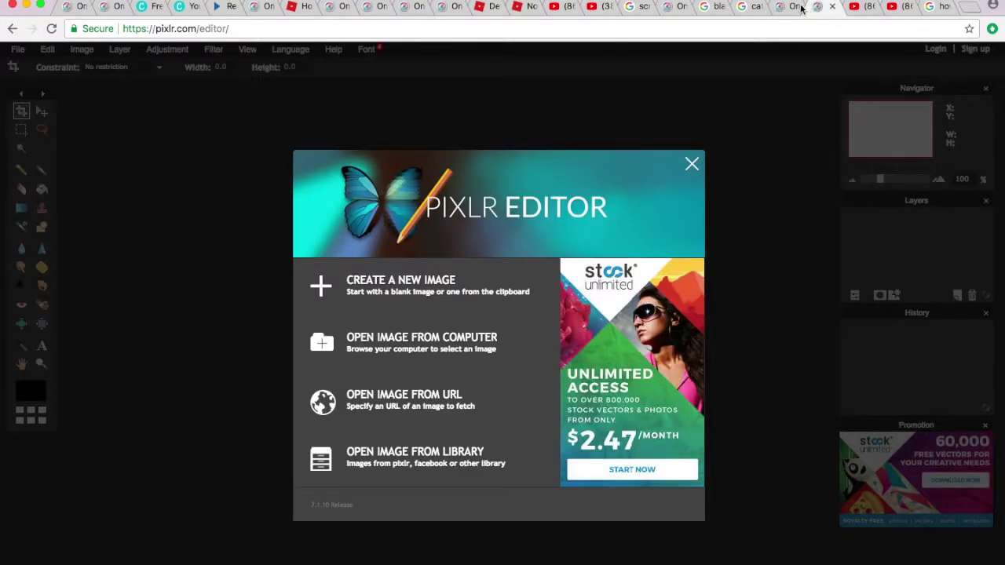
click(783, 8)
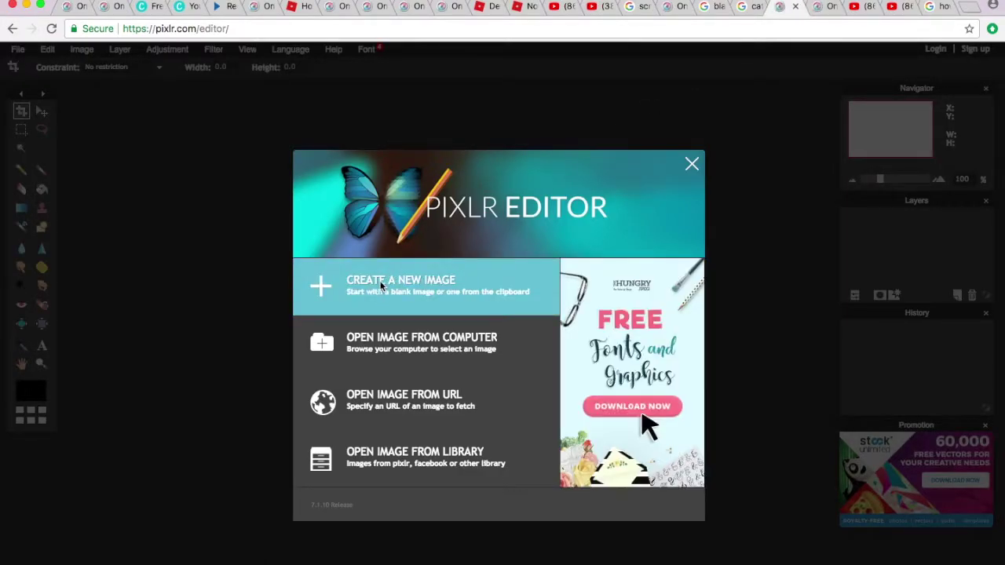
Open "Screen Shot 2017-09-30 at 8.28.14 AM" from the Desktop folder and inspect the head up close
click(385, 343)
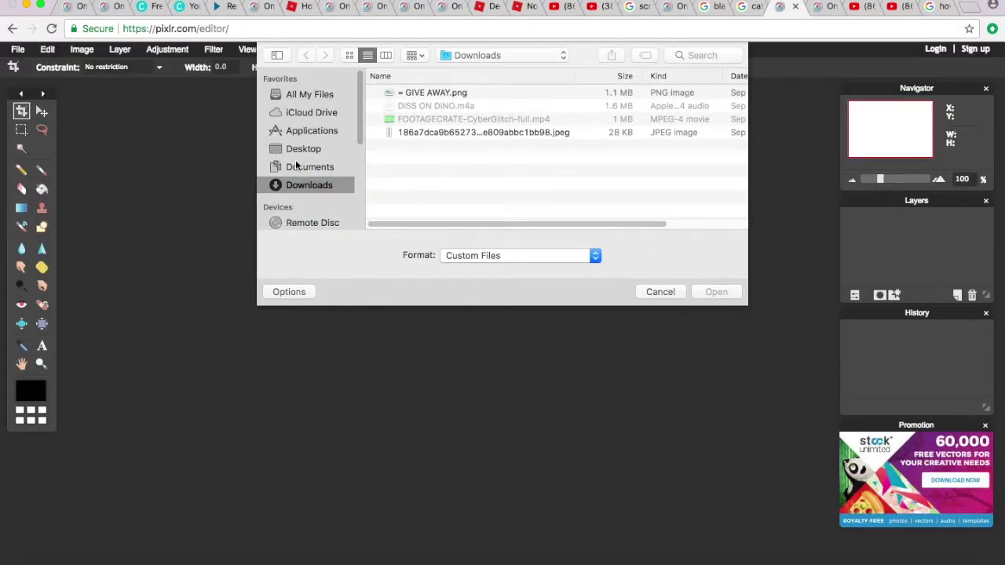
click(299, 167)
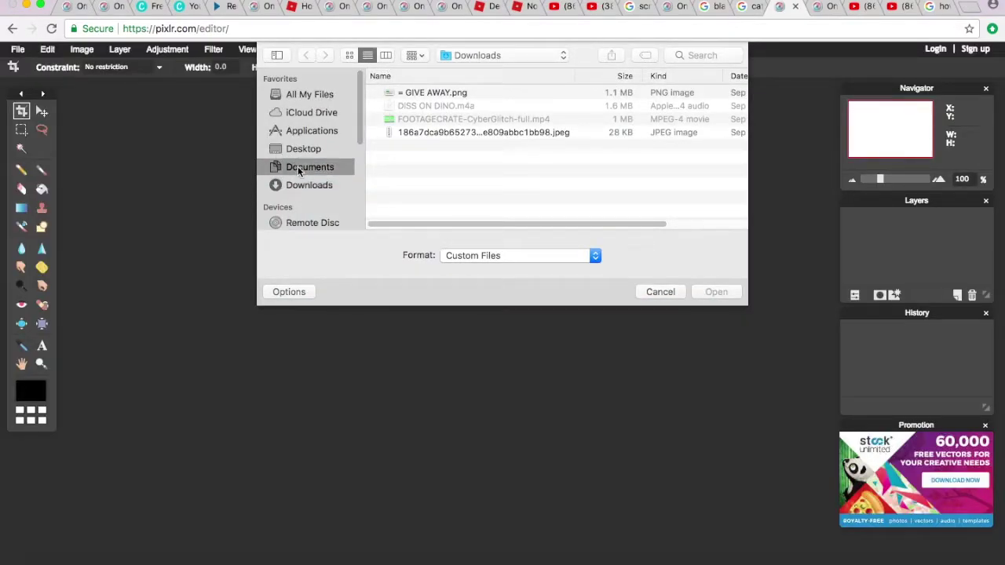
scroll(394, 160, down, 2)
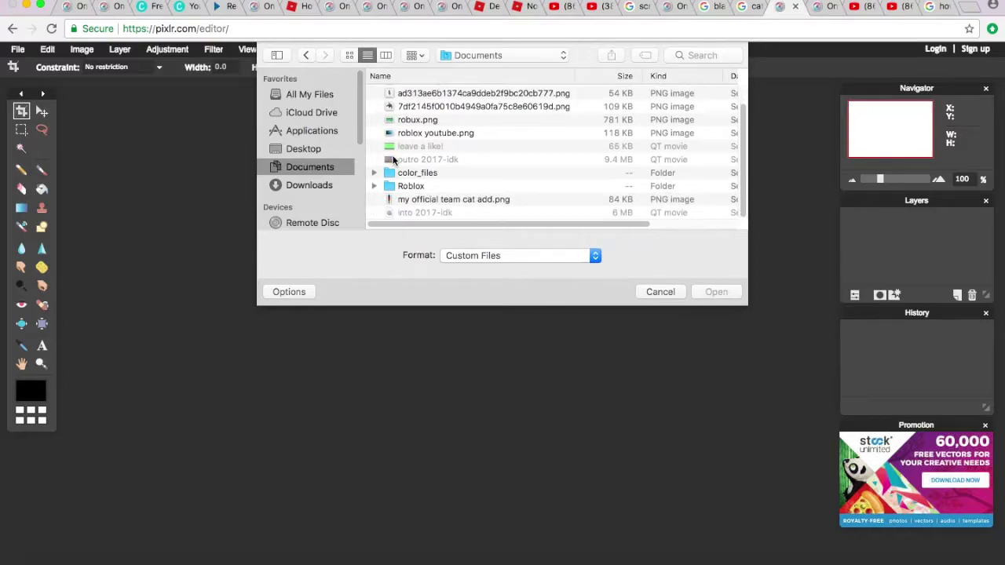
scroll(394, 160, up, 2)
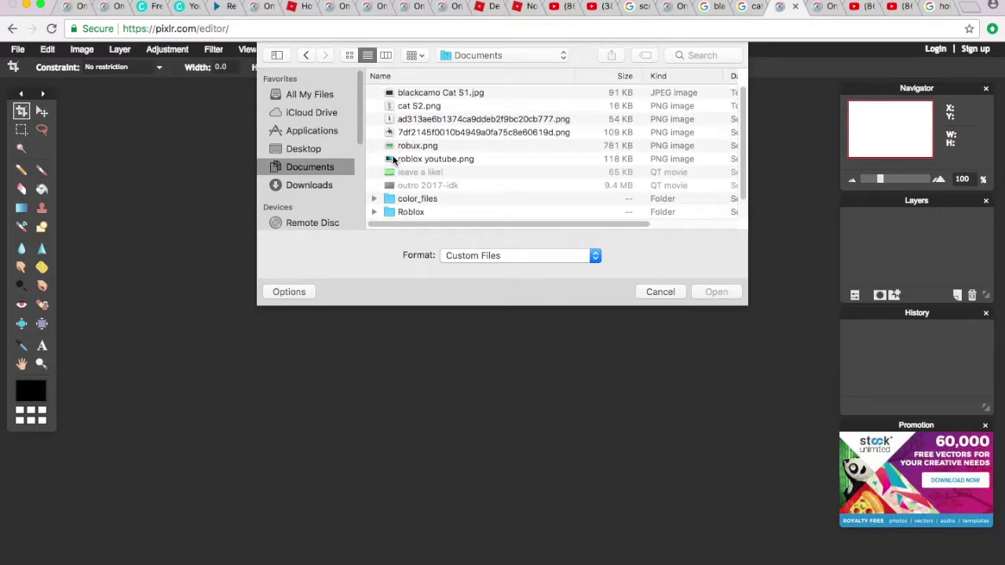
click(296, 149)
click(430, 94)
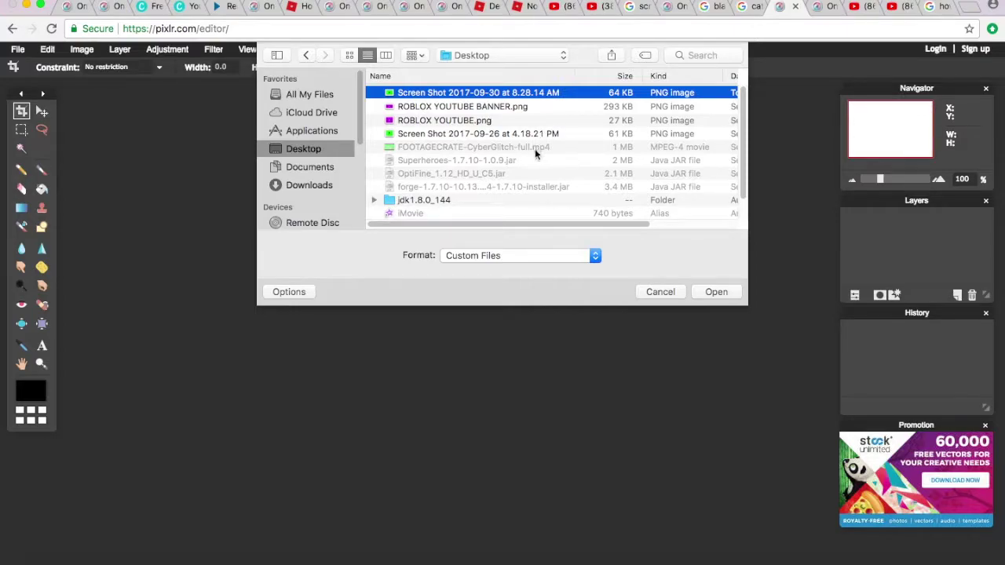
click(718, 293)
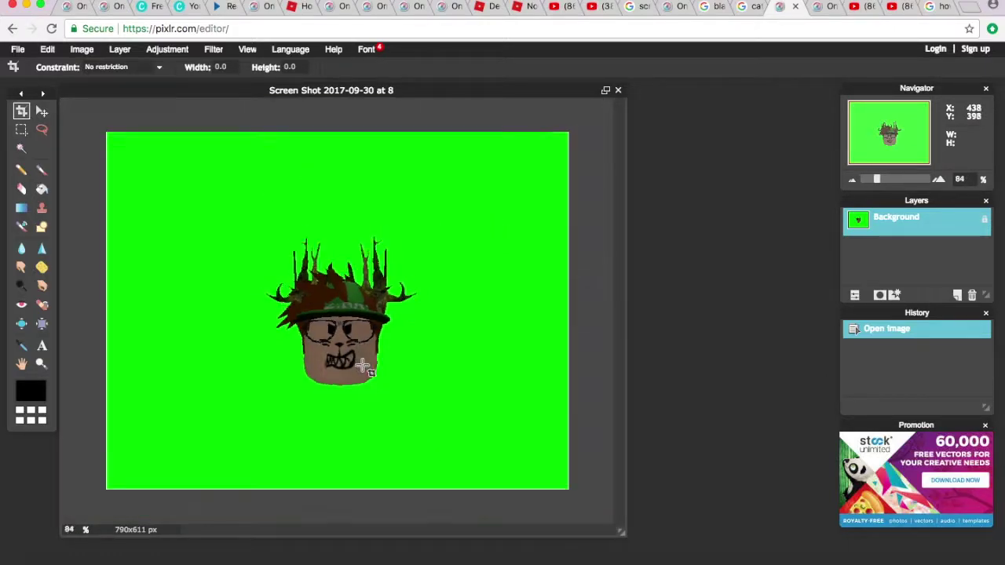
scroll(363, 368, up, 5)
scroll(357, 368, down, 3)
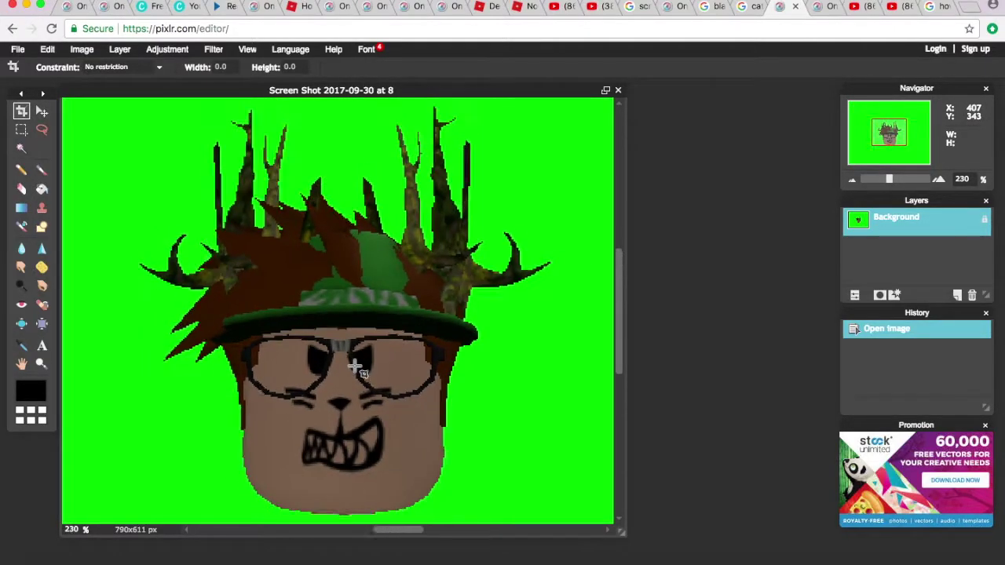
scroll(357, 369, down, 1)
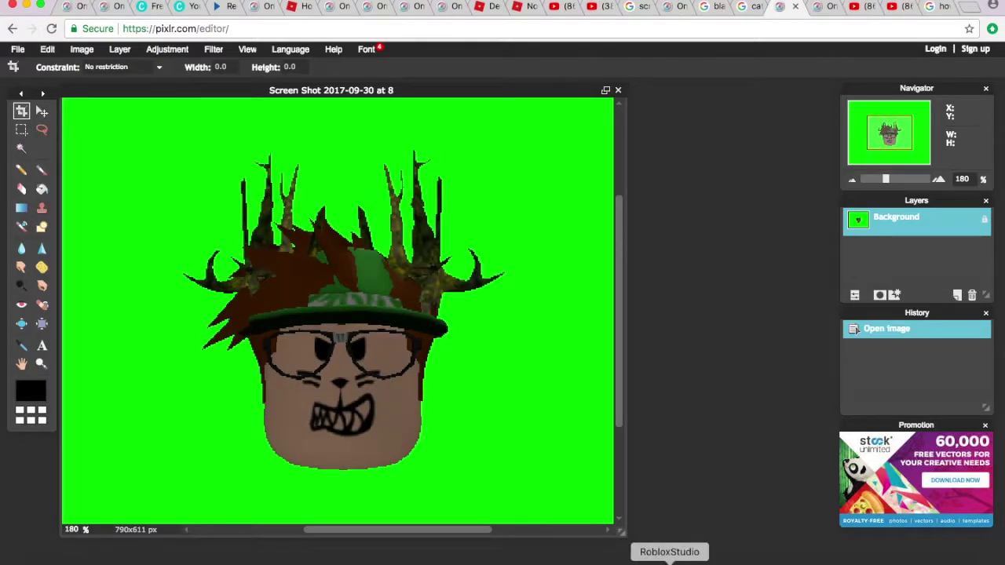
Switch to Roblox Studio, delete the face decal from the avatar's Head, and collapse the avatar model and Workspace
click(669, 561)
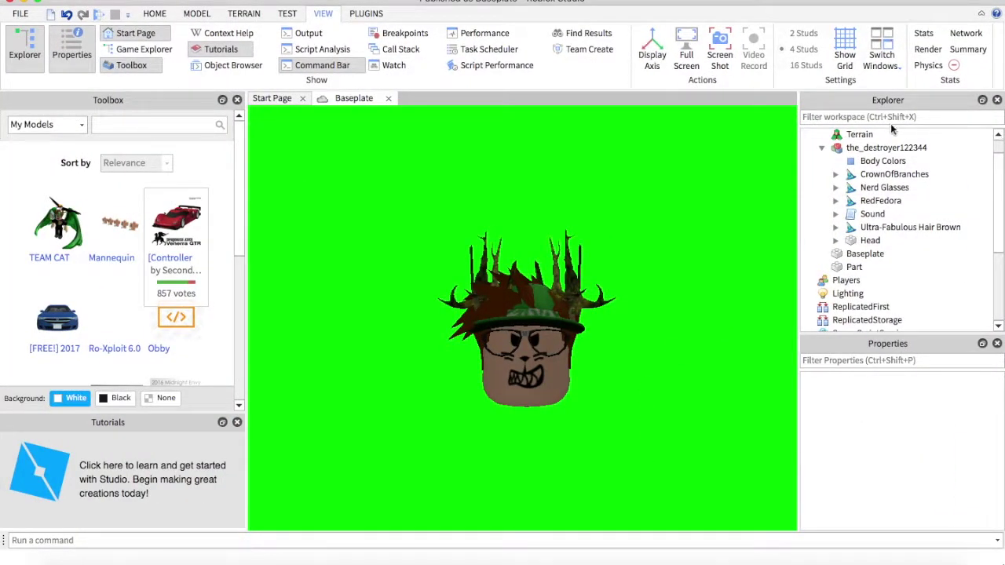
click(836, 241)
scroll(856, 243, down, 4)
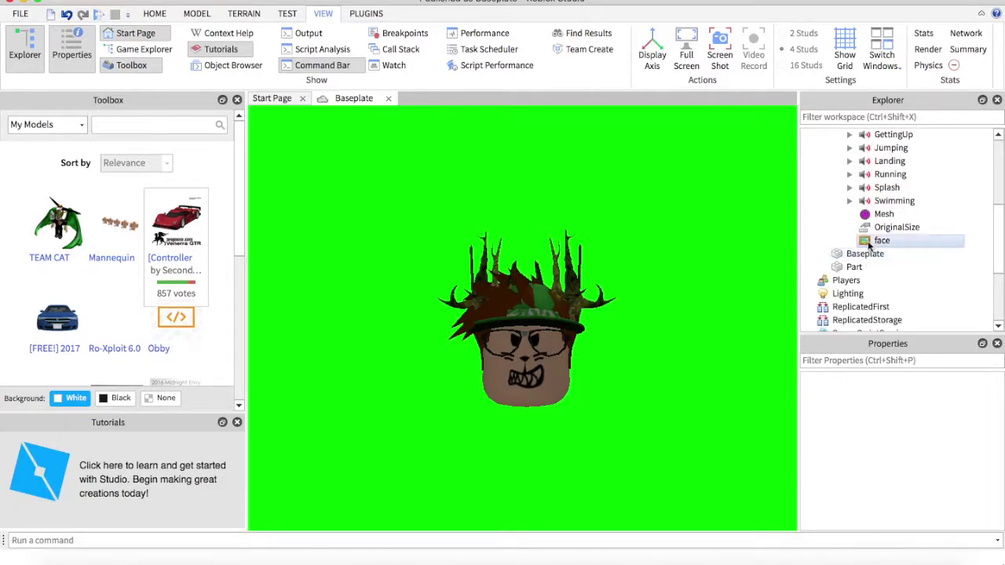
right_click(871, 243)
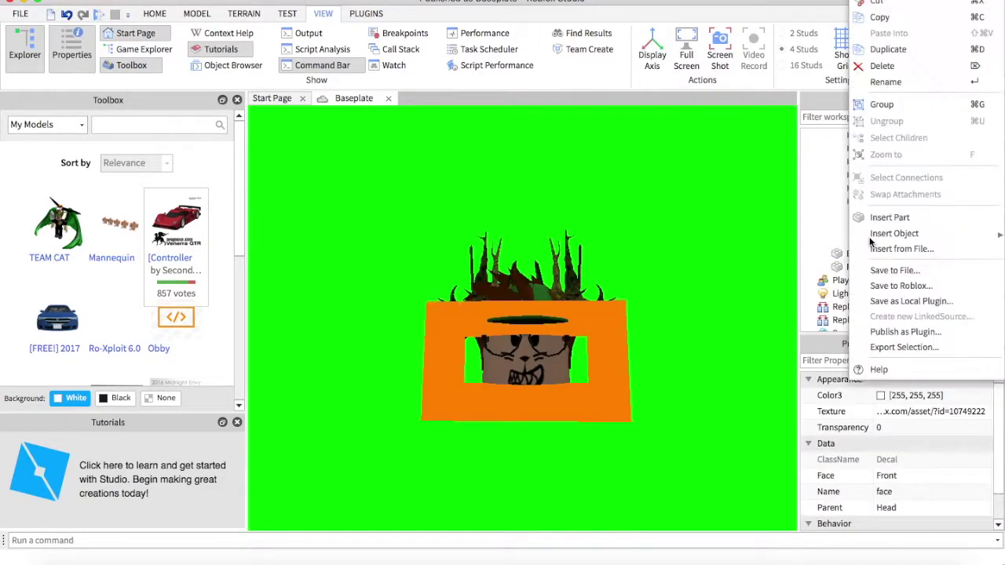
click(905, 64)
scroll(840, 175, up, 5)
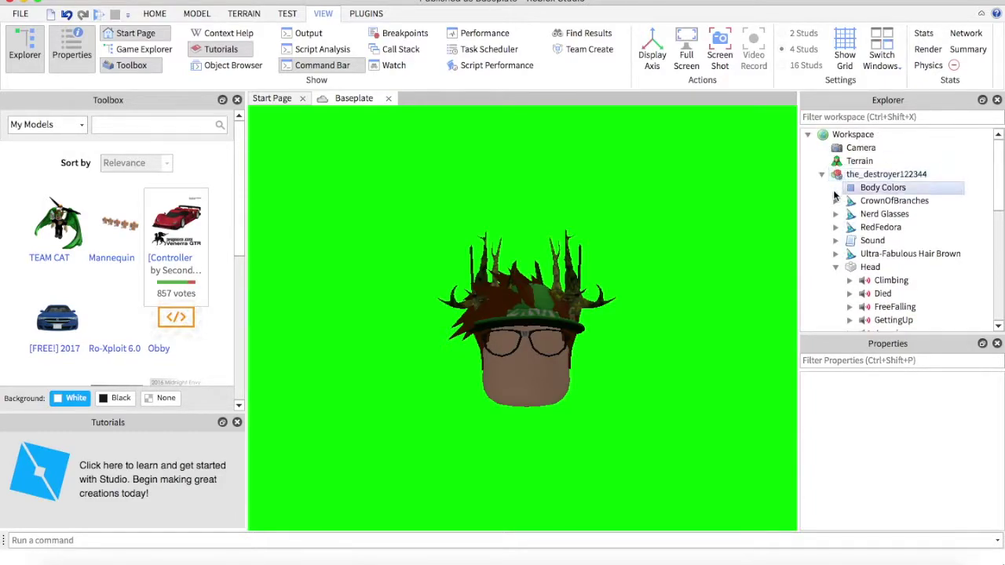
click(821, 174)
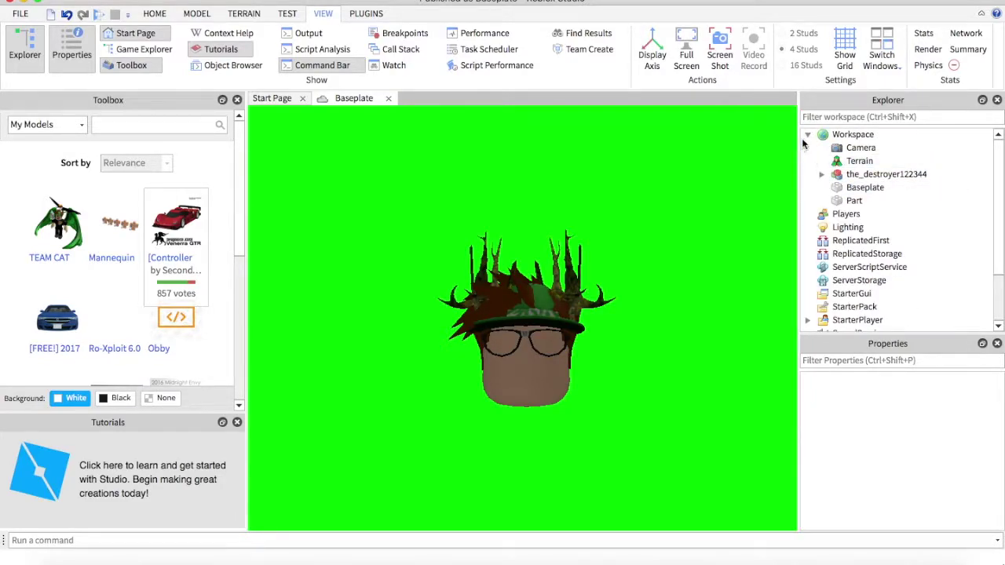
click(807, 135)
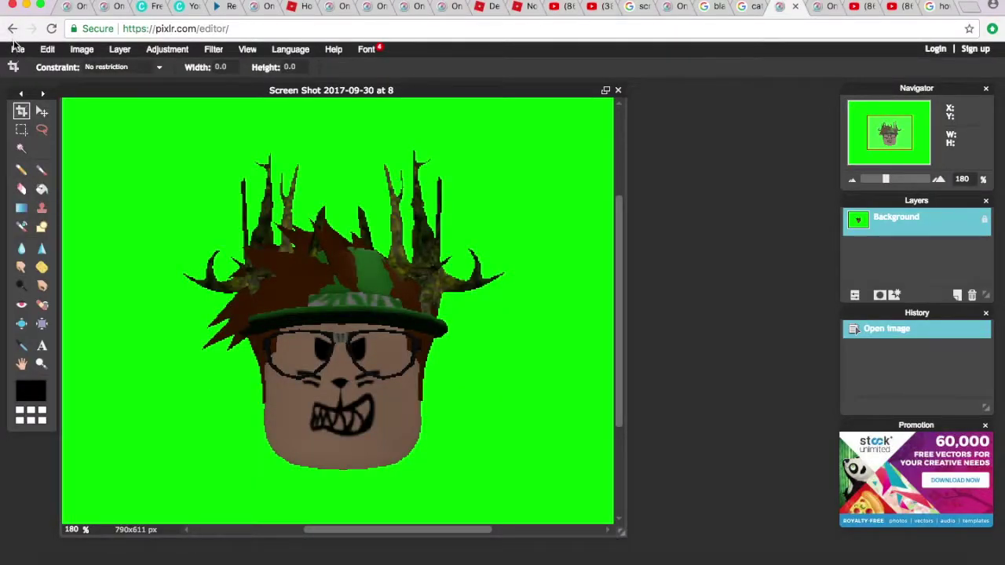
click(17, 49)
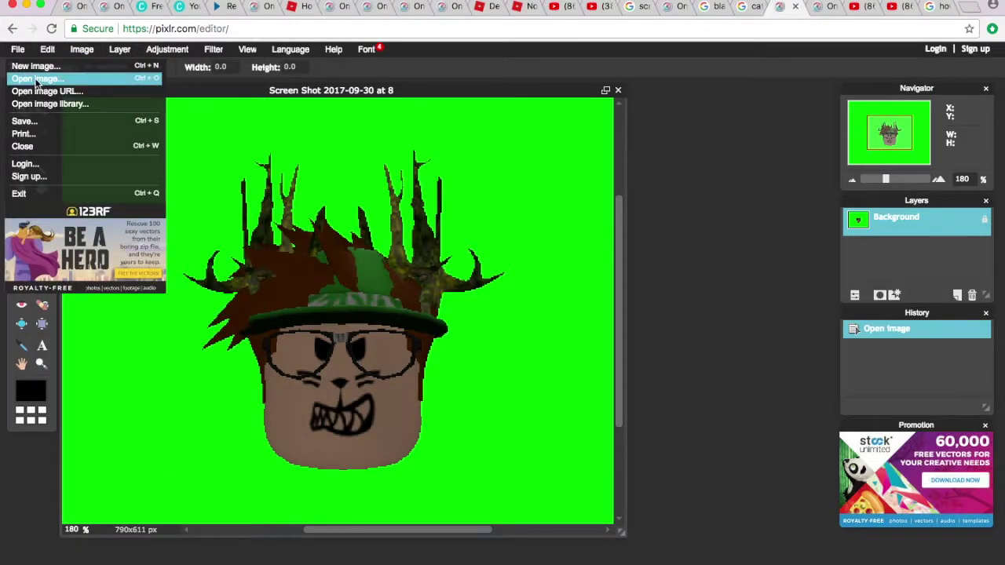
click(38, 69)
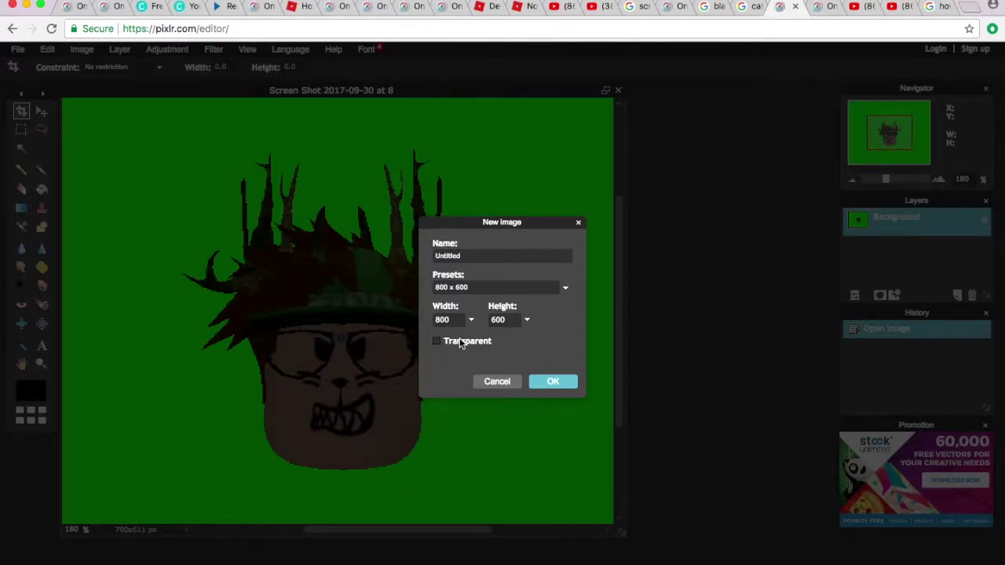
click(579, 223)
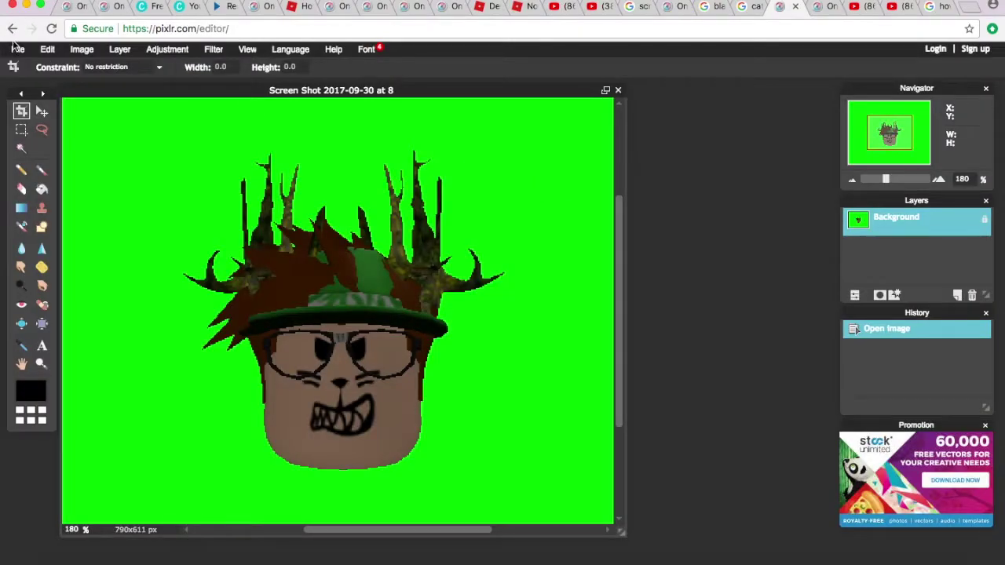
Close the screenshot with the face in Pixlr and capture a new one of the faceless head in Roblox Studio's viewport
click(654, 120)
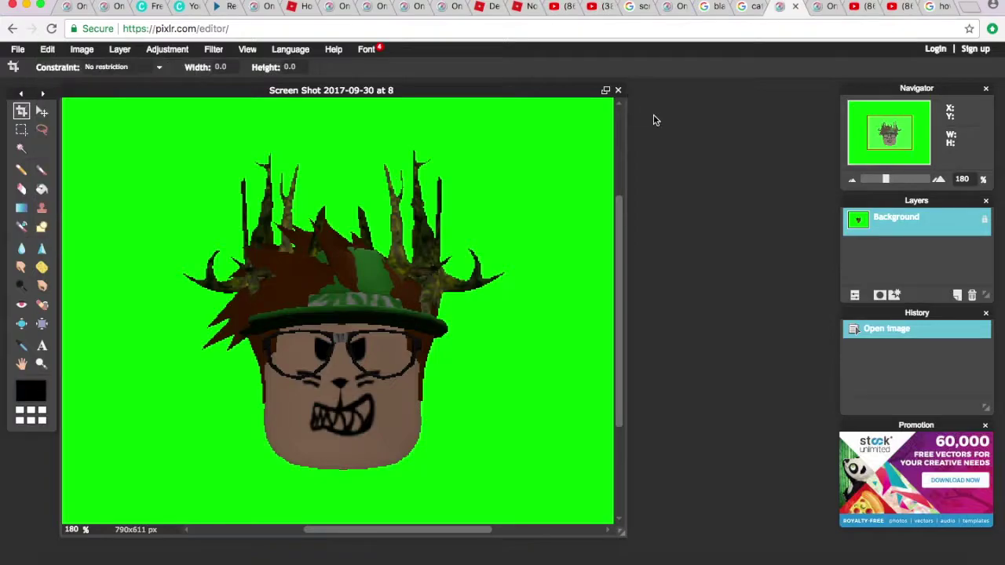
click(619, 89)
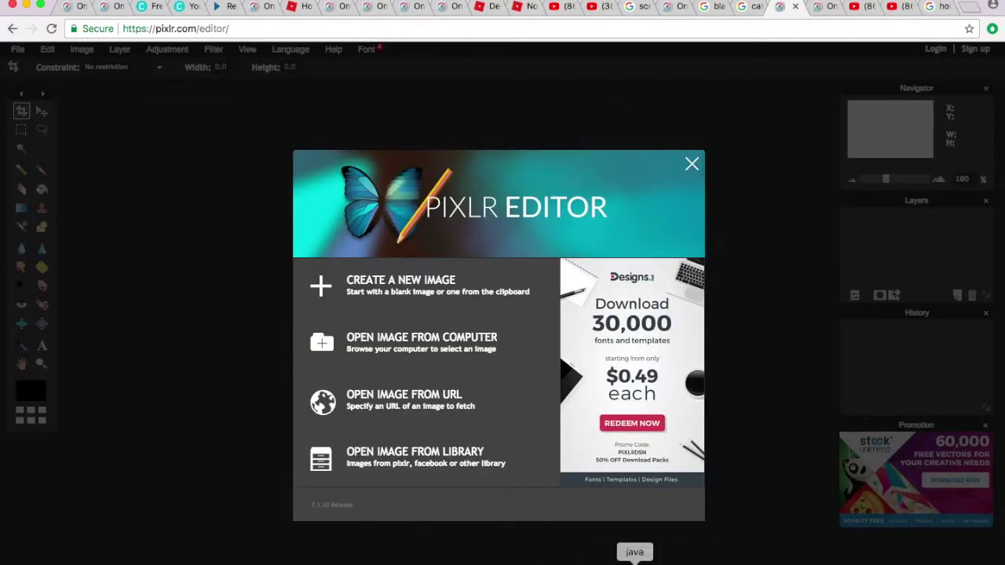
click(666, 559)
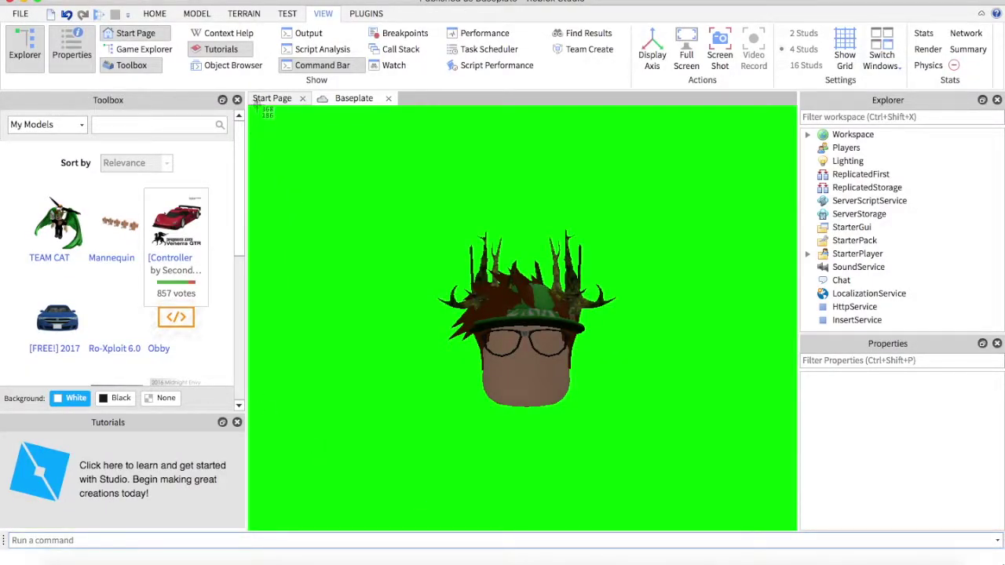
drag(250, 107, 796, 530)
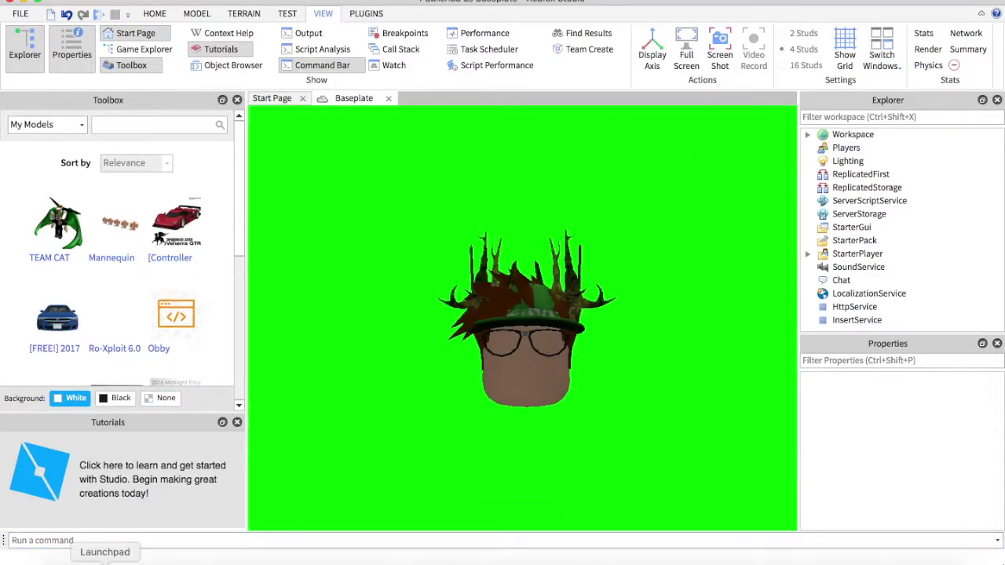
Back in Pixlr, open "Screen Shot 2017-09-30 at 8.29.36 AM" from the Desktop and select its green background with the Wand tool
click(153, 562)
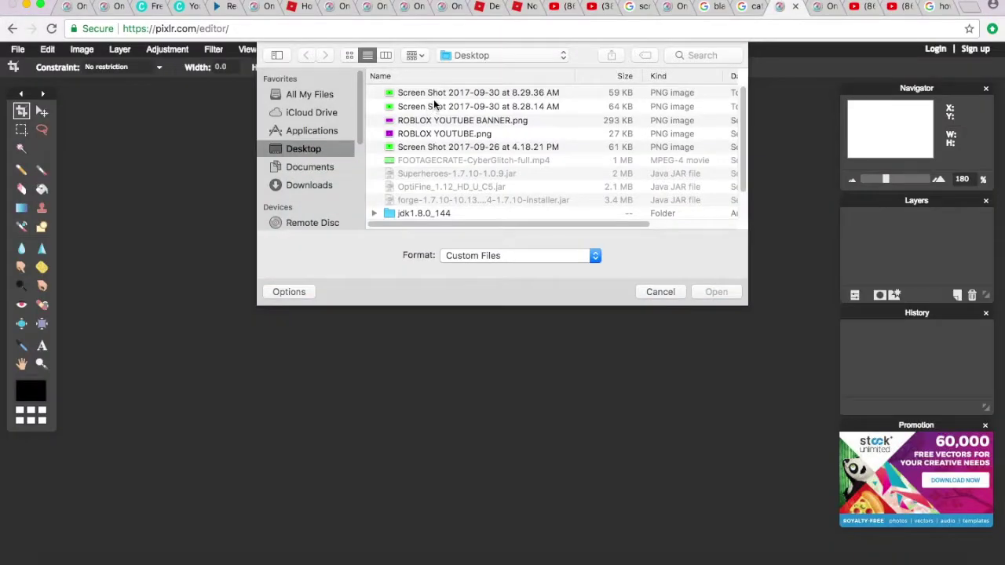
drag(434, 101, 433, 95)
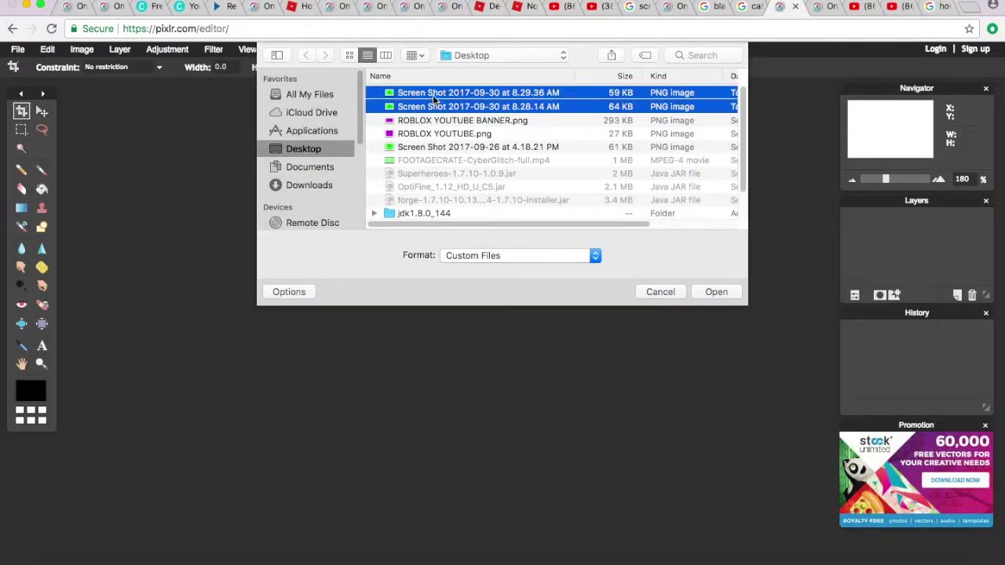
click(438, 96)
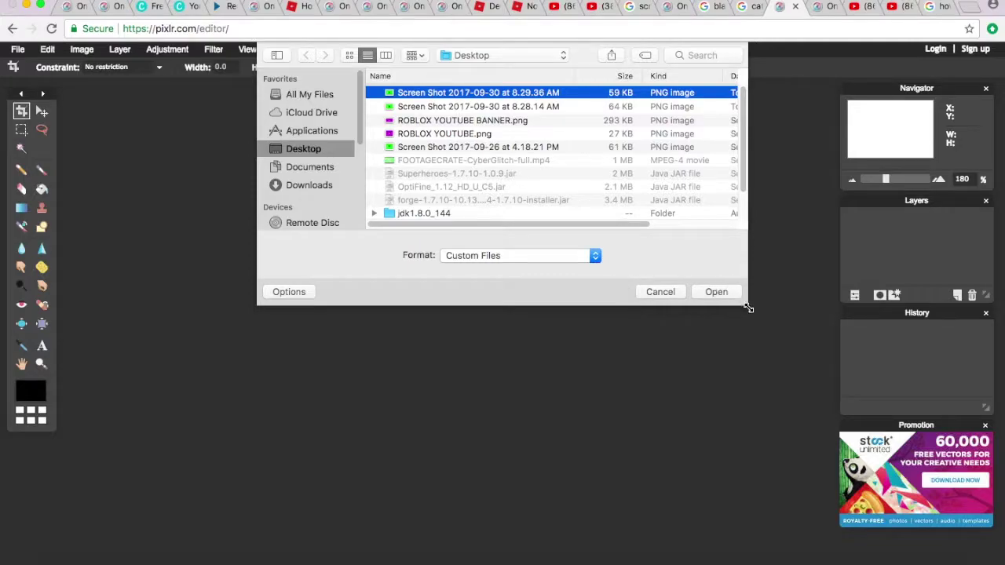
click(722, 297)
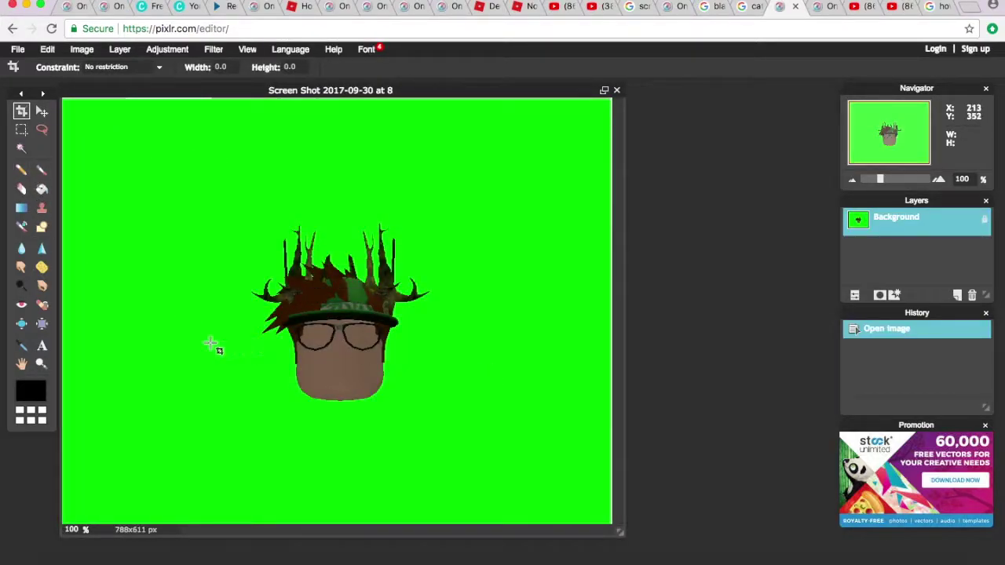
click(21, 149)
click(227, 186)
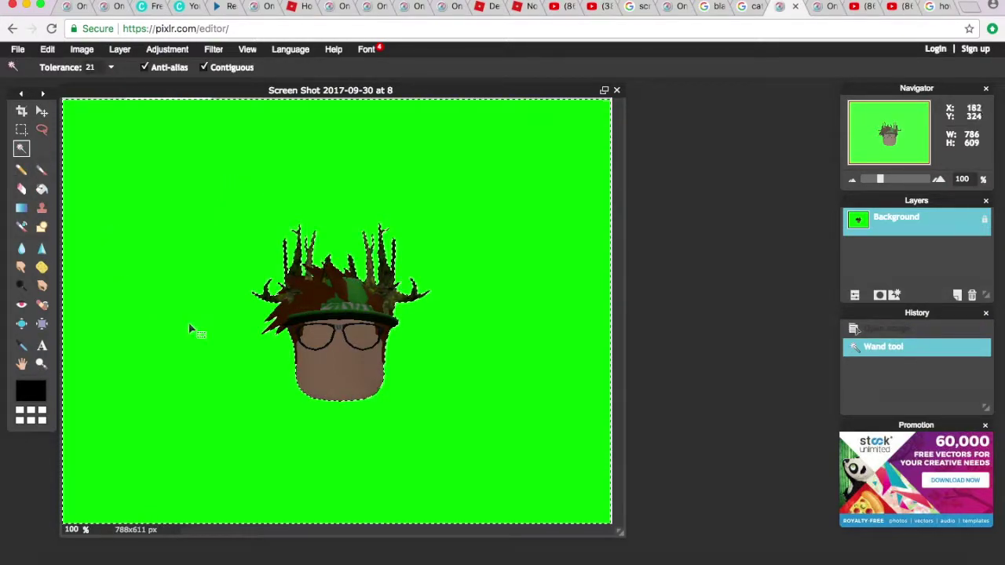
Set the foreground colour to blue 009dff and fill the selected green background with it using the Paint bucket tool
click(32, 388)
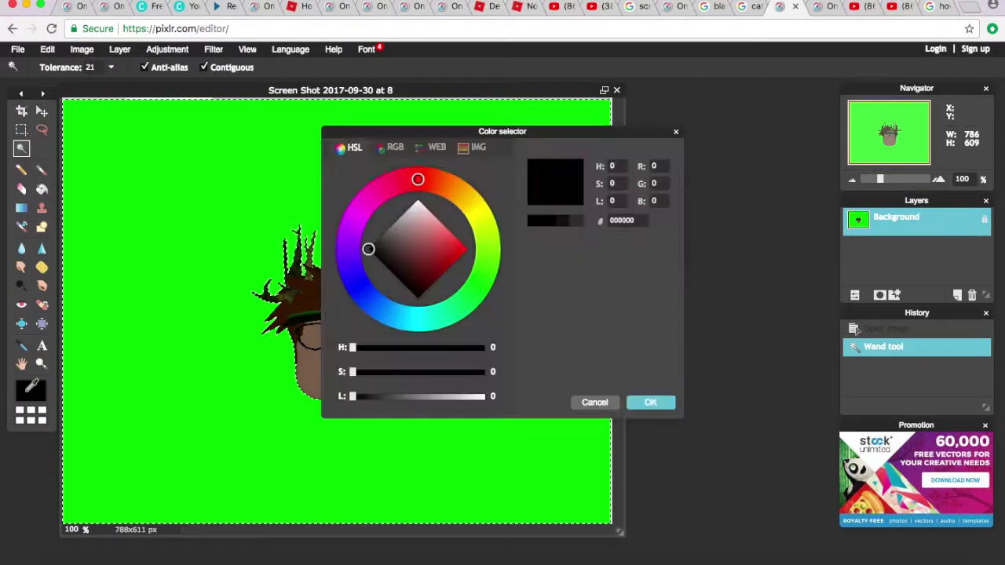
drag(414, 235, 507, 254)
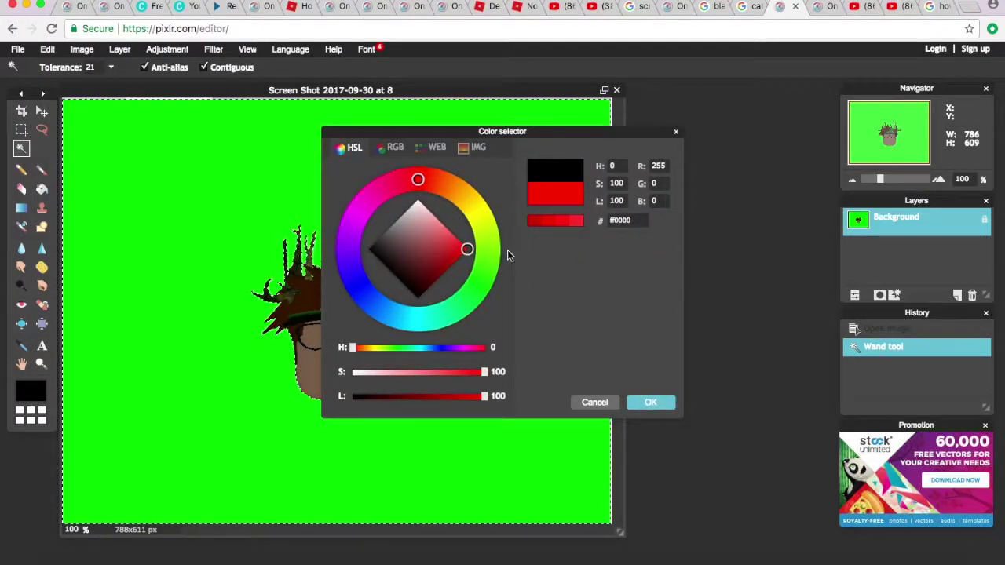
mouse_move(360, 210)
mouse_down()
mouse_move(348, 216)
mouse_move(352, 279)
mouse_move(386, 326)
mouse_up()
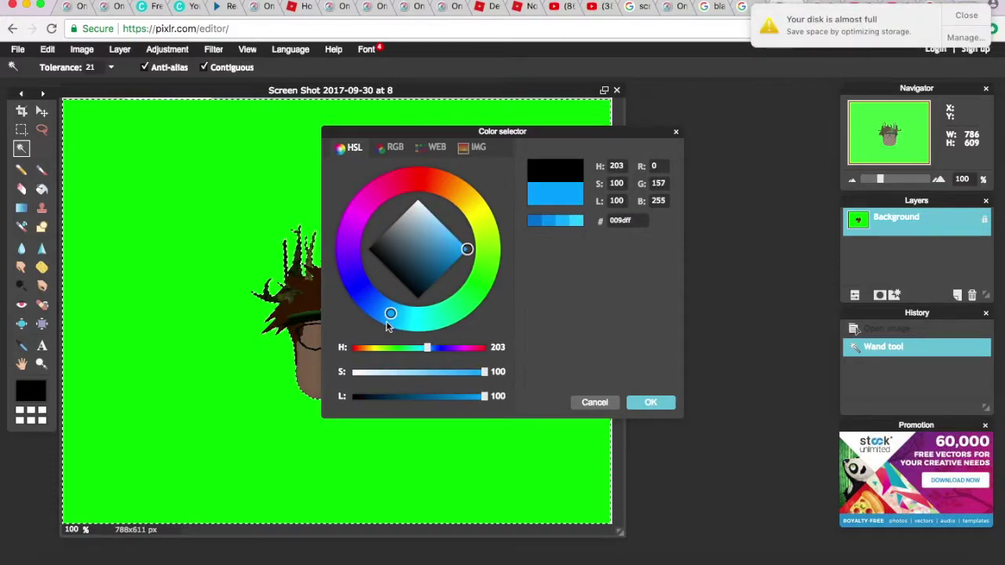
click(652, 404)
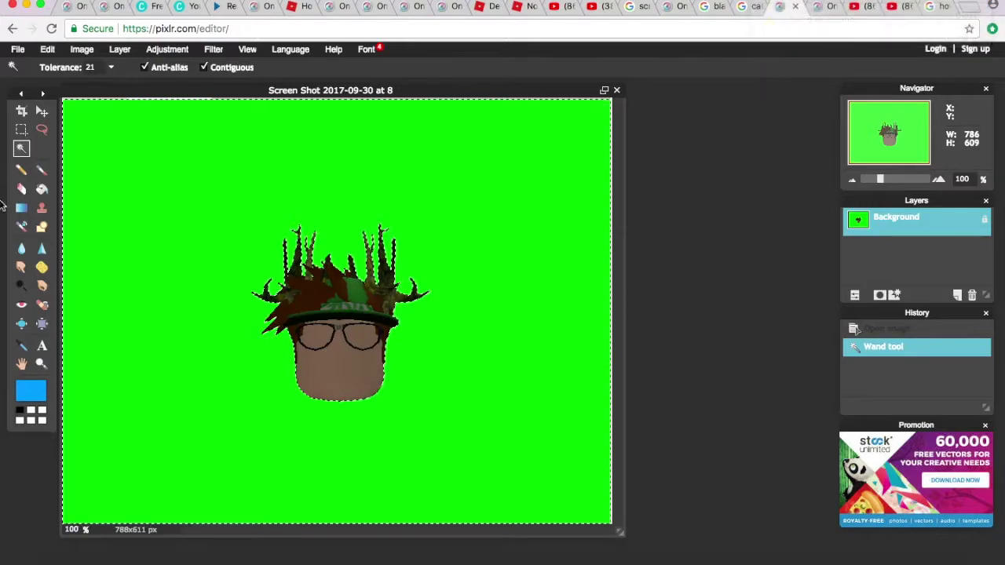
click(41, 188)
click(154, 158)
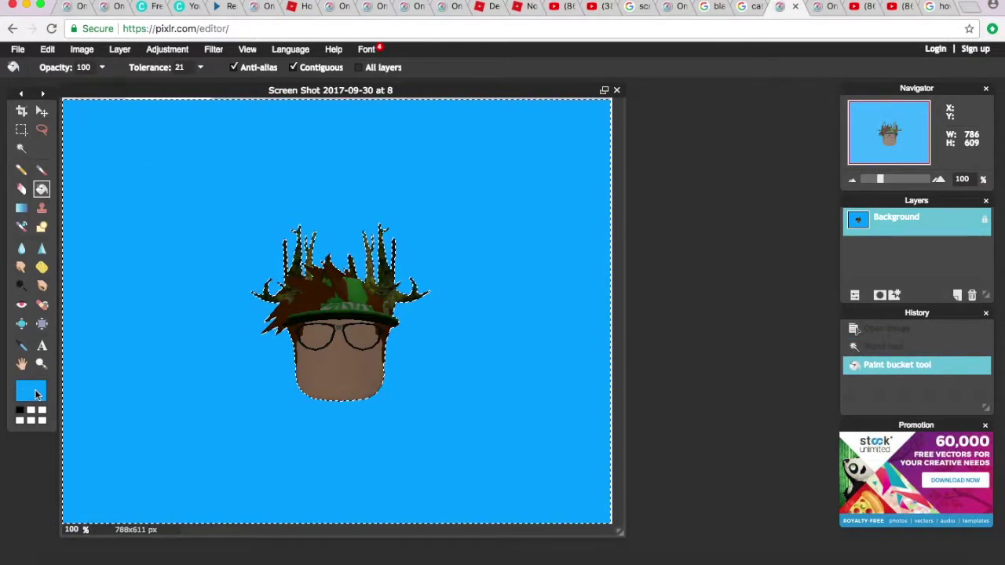
scroll(253, 342, up, 2)
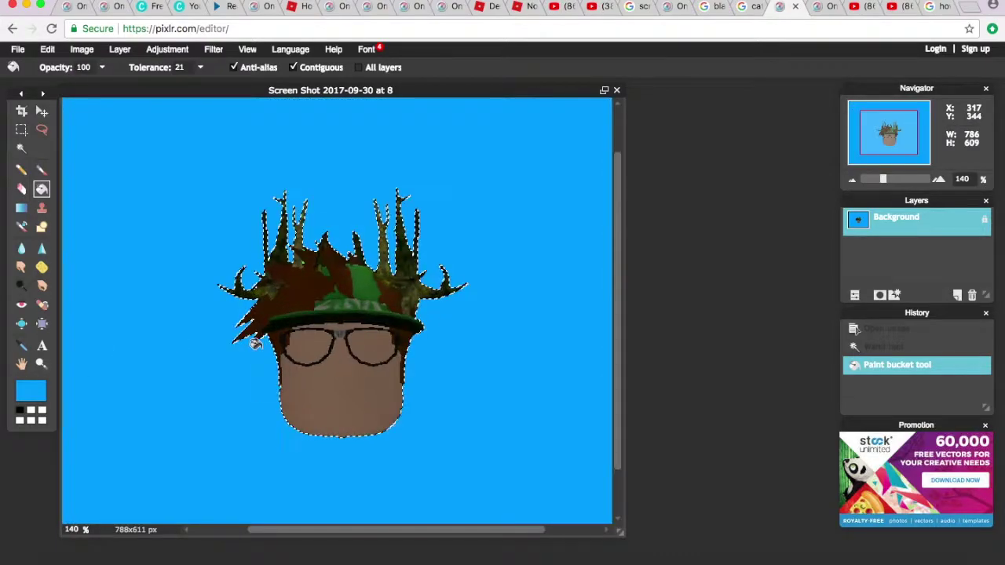
scroll(236, 332, down, 2)
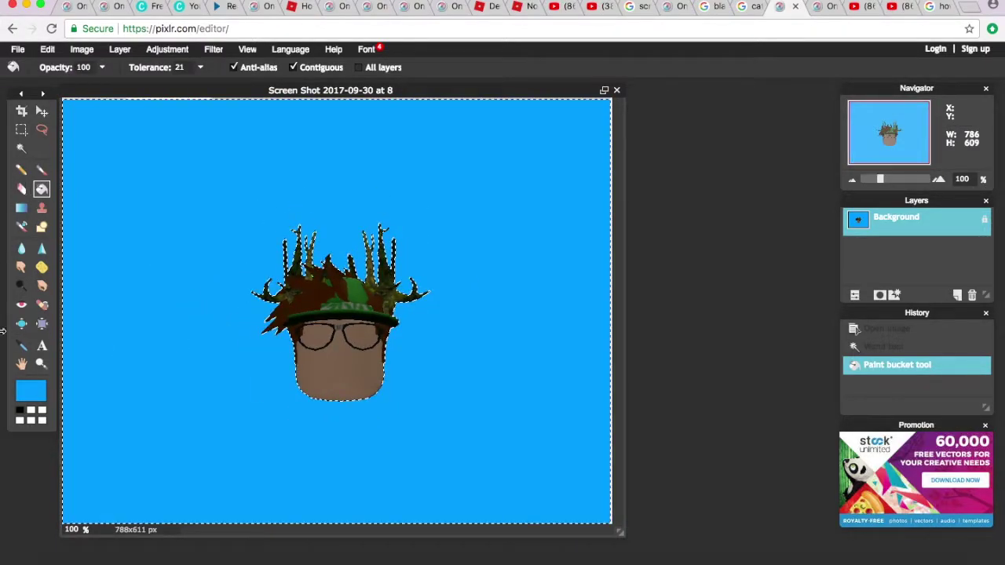
Select the bridge of the glasses with the Wand tool and paint it light grey with the size 200 hard round brush
click(42, 409)
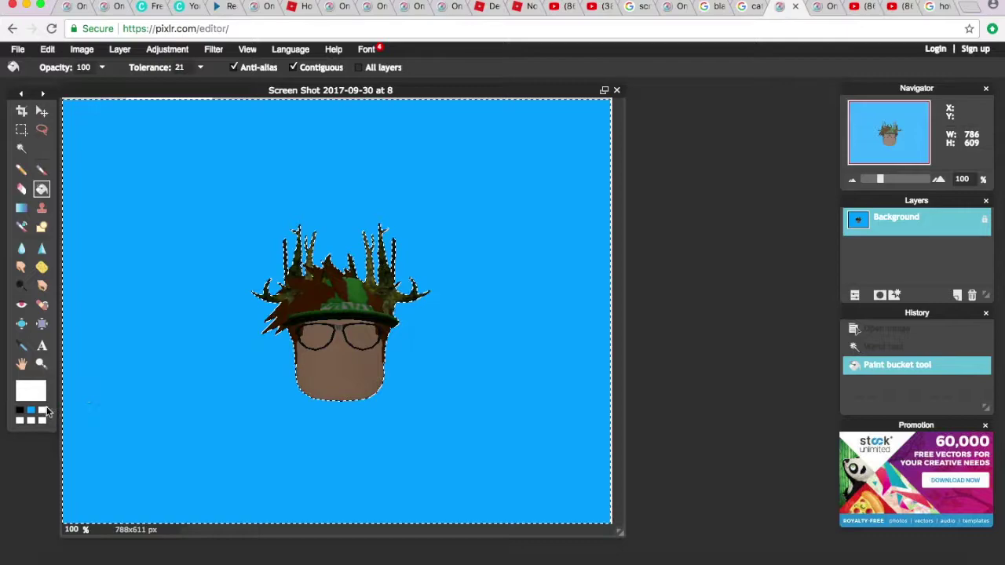
click(31, 391)
drag(416, 227, 402, 214)
click(649, 402)
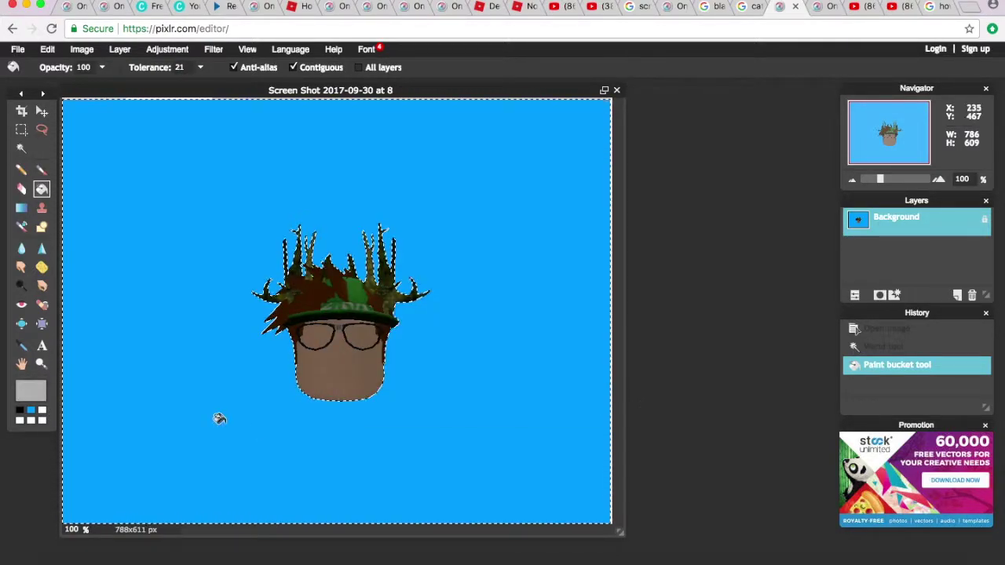
click(21, 150)
scroll(346, 365, up, 6)
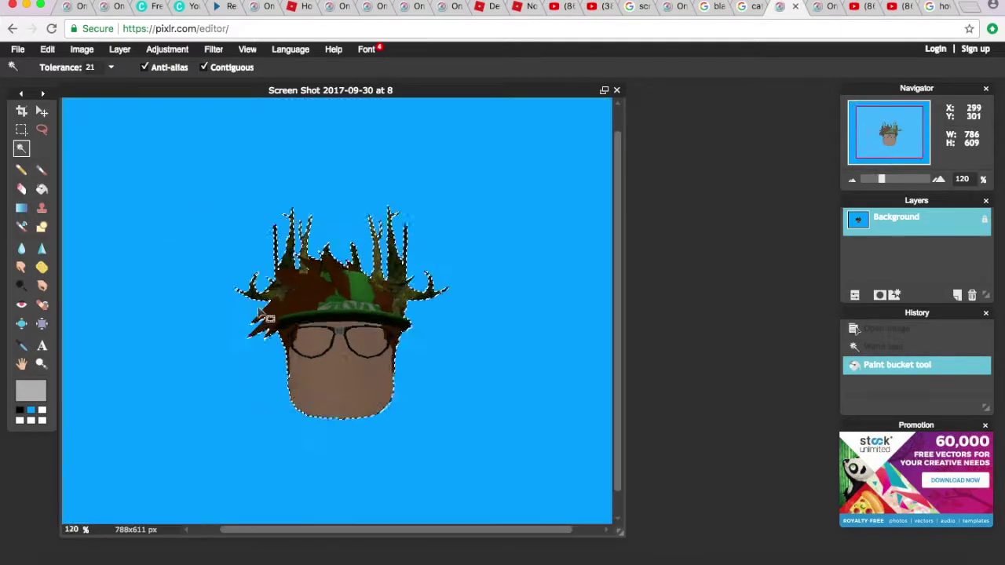
click(345, 367)
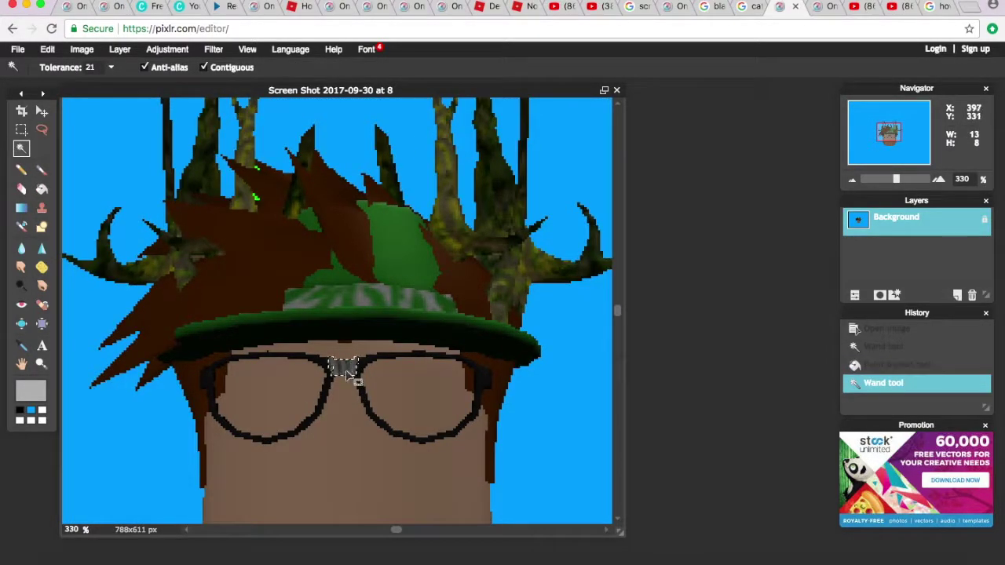
click(41, 171)
click(88, 67)
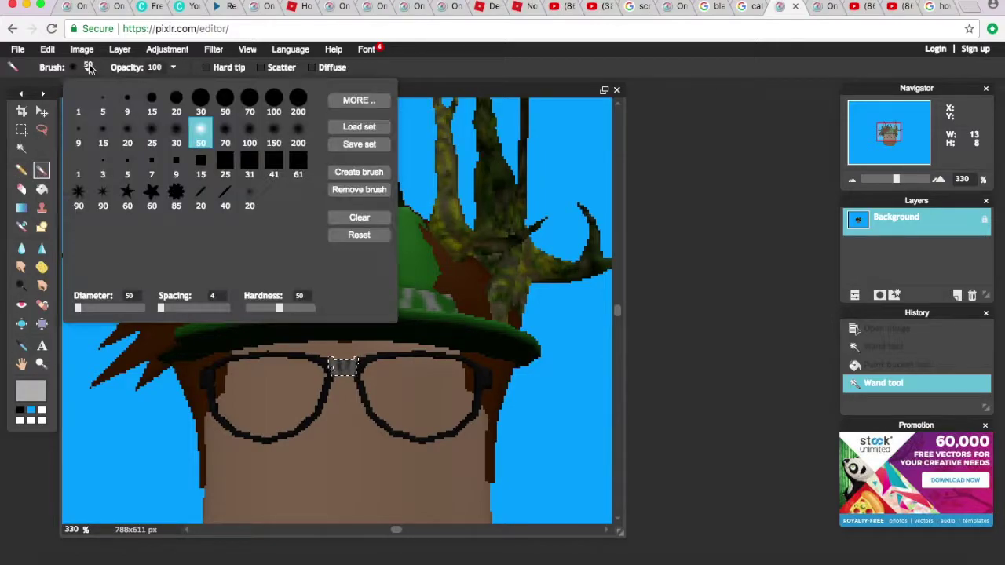
click(300, 100)
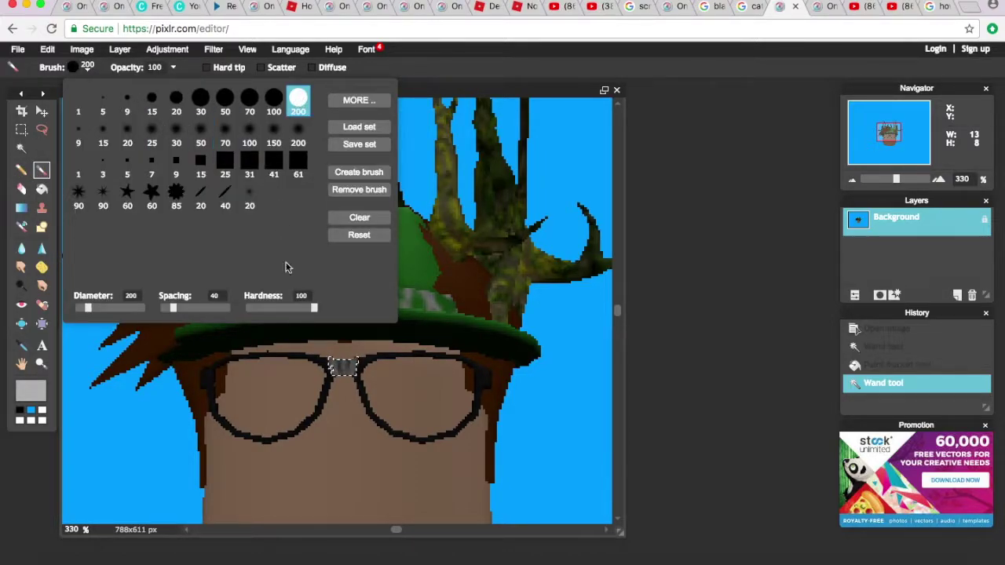
click(343, 369)
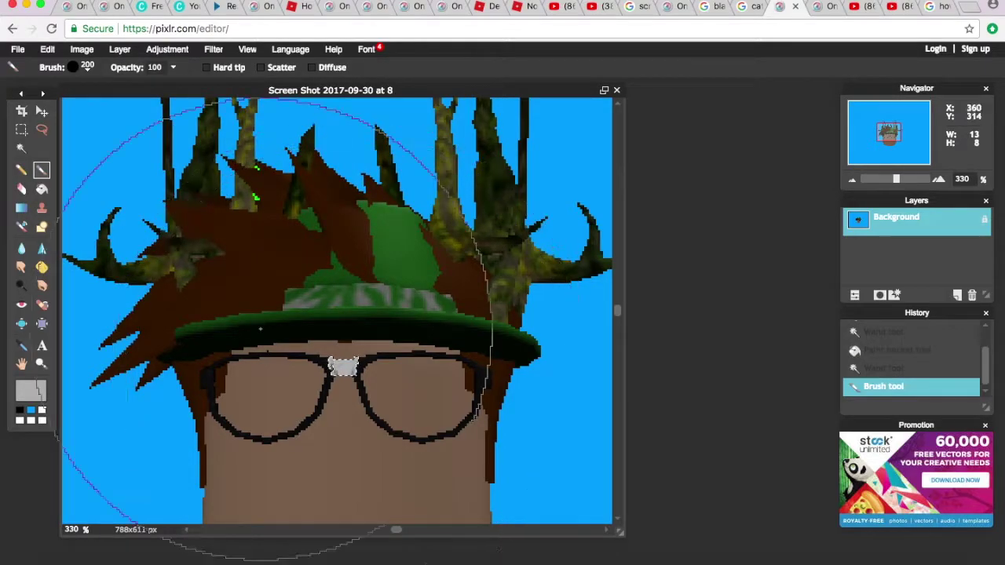
Select each rim of the glasses in turn with the Wand tool and paint both solid black with the brush
click(21, 409)
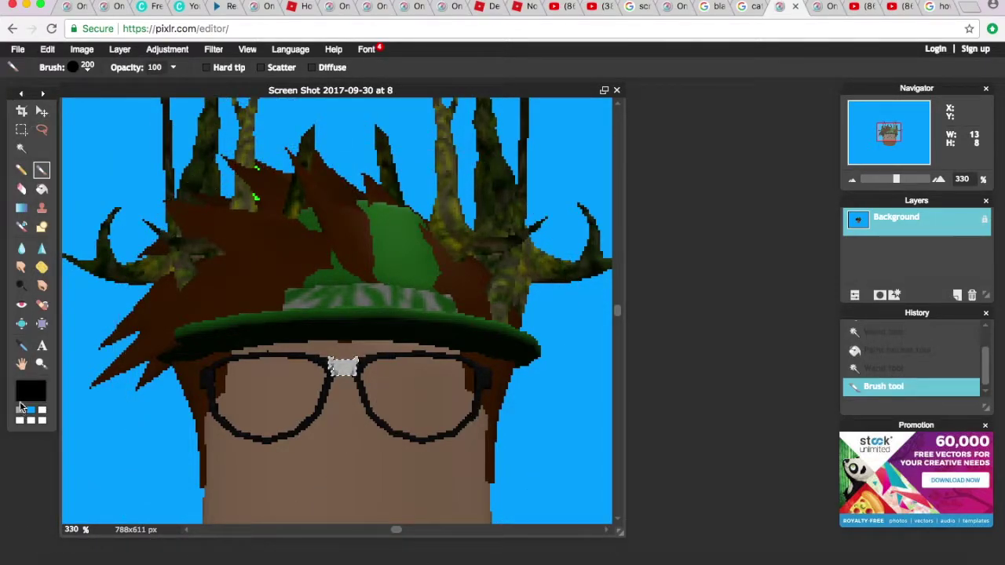
click(21, 149)
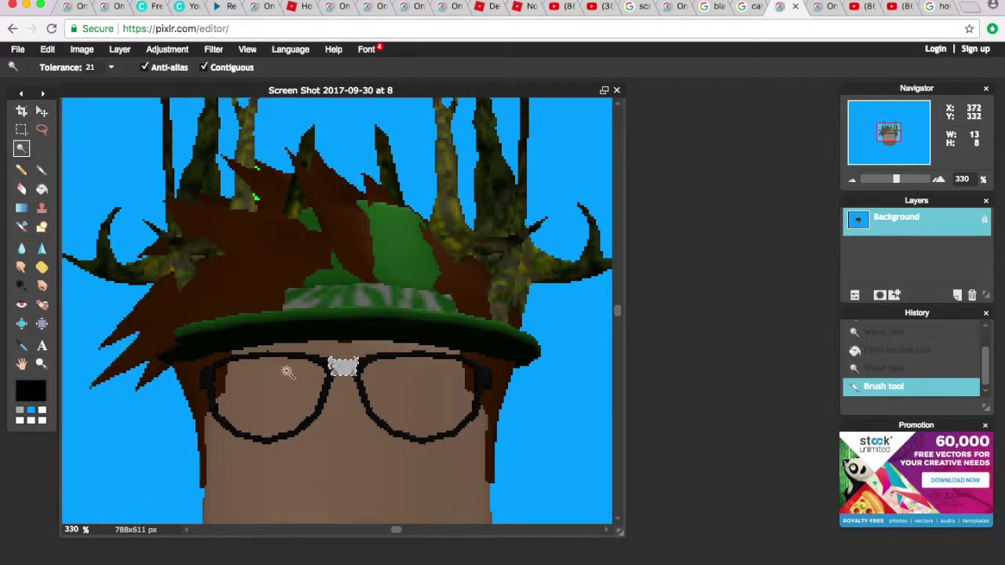
click(202, 378)
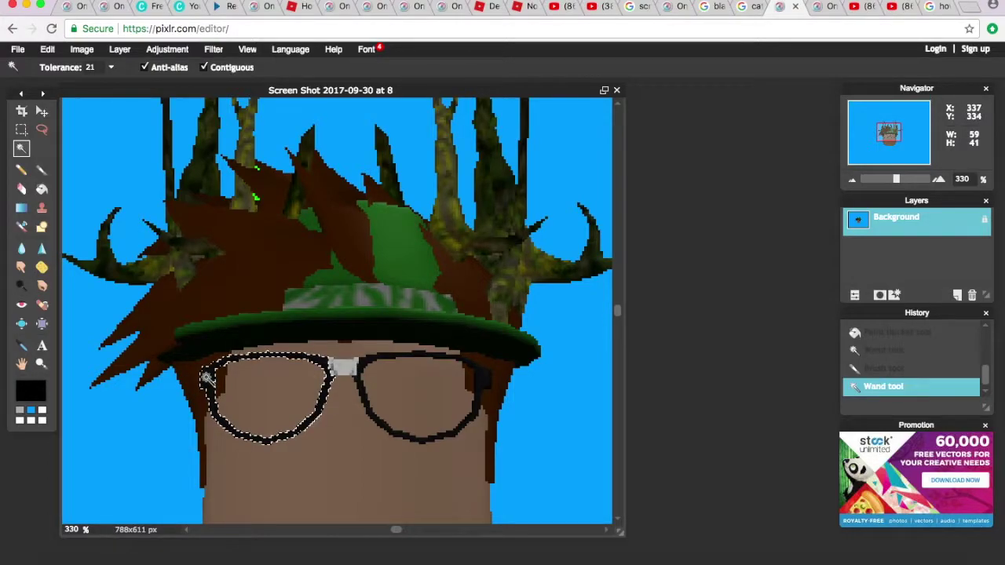
click(42, 169)
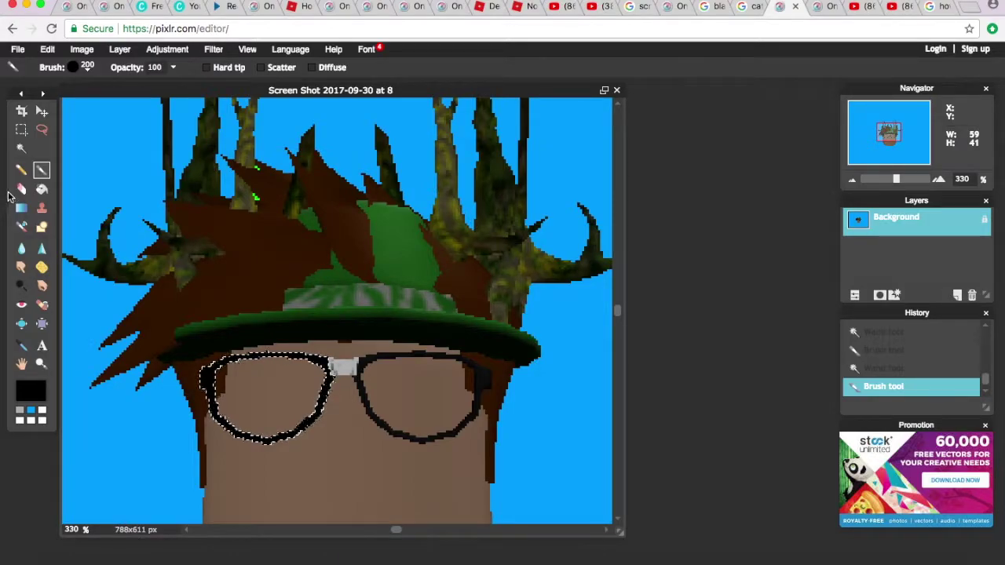
click(21, 148)
click(488, 377)
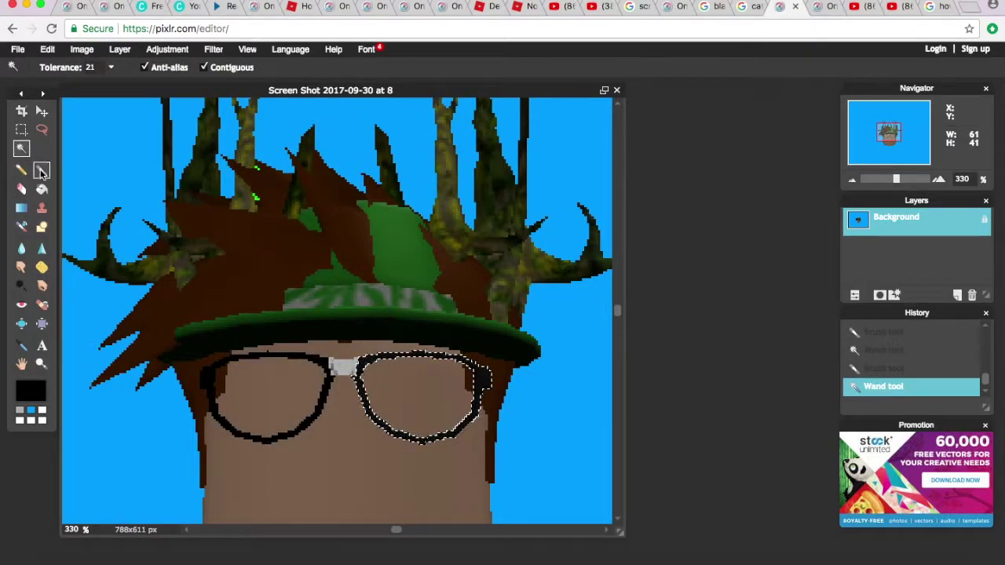
click(41, 169)
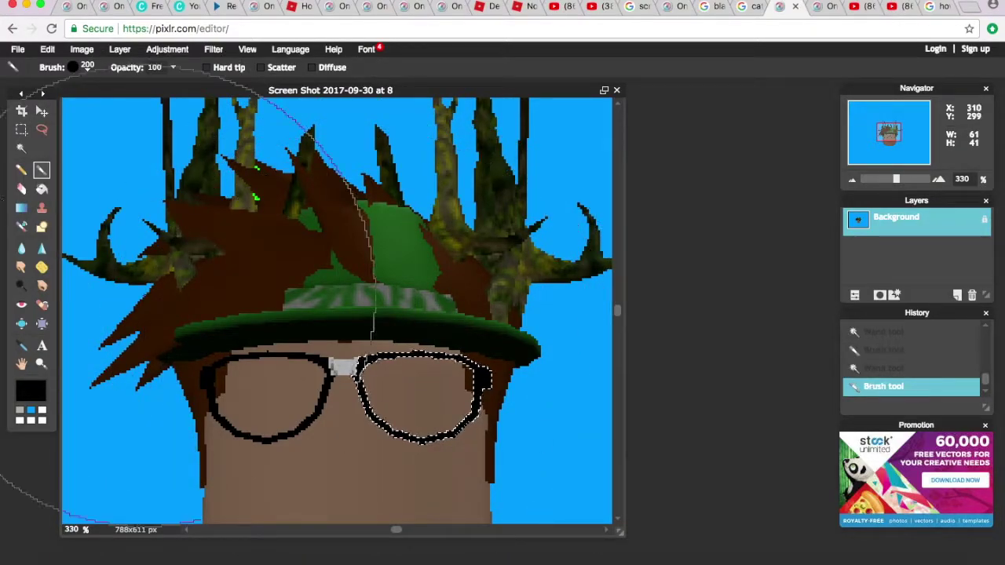
Change the foreground colour to a pale tan skin tone with a hue of about 39
scroll(291, 447, down, 2)
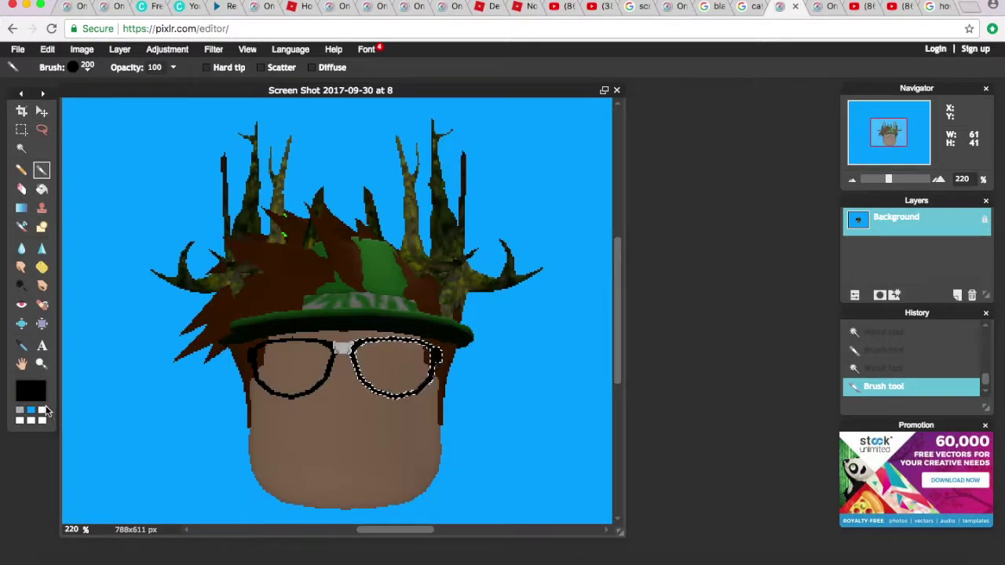
click(42, 410)
click(36, 390)
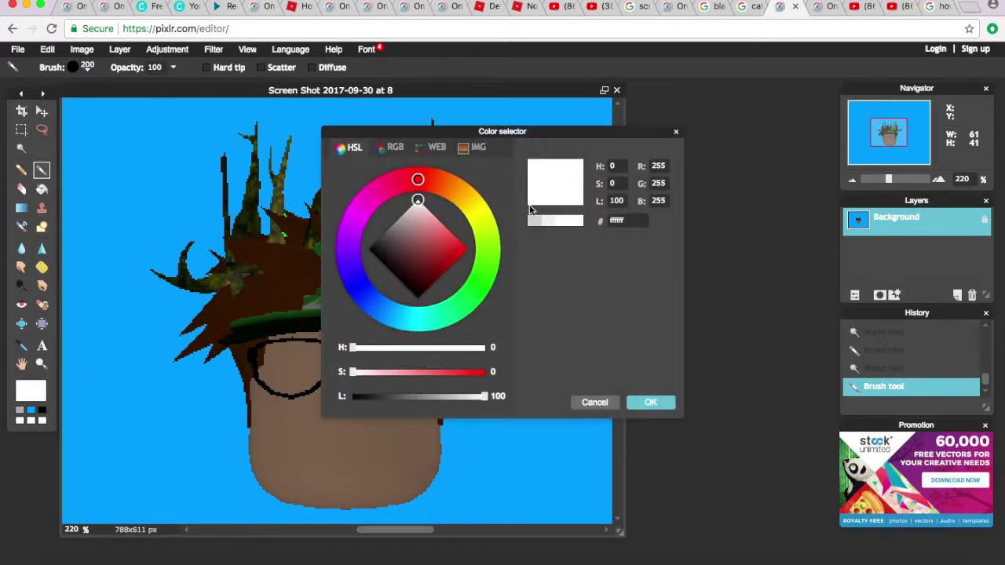
mouse_move(433, 235)
mouse_down()
mouse_move(464, 246)
mouse_move(436, 218)
mouse_move(466, 193)
mouse_up()
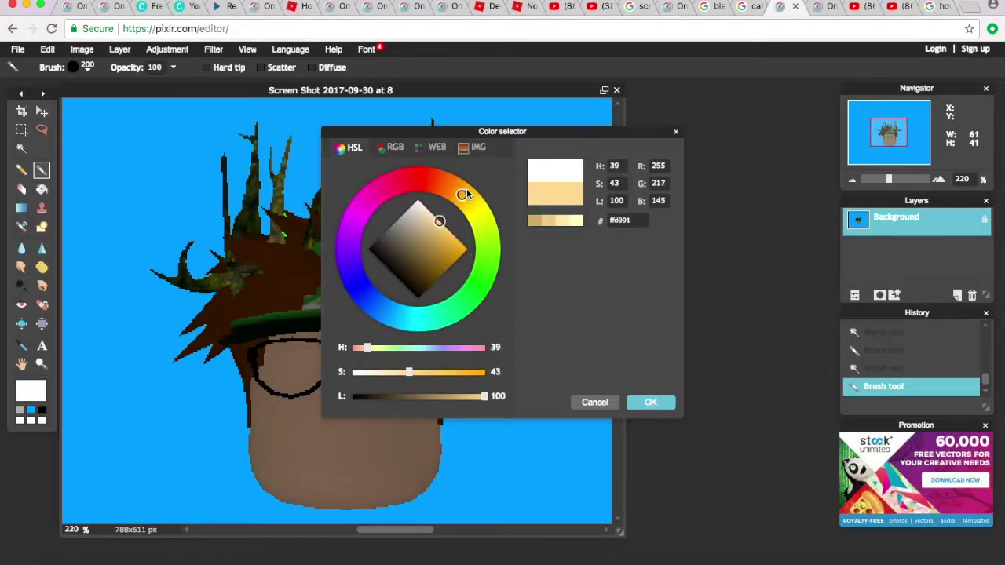
drag(437, 237, 436, 222)
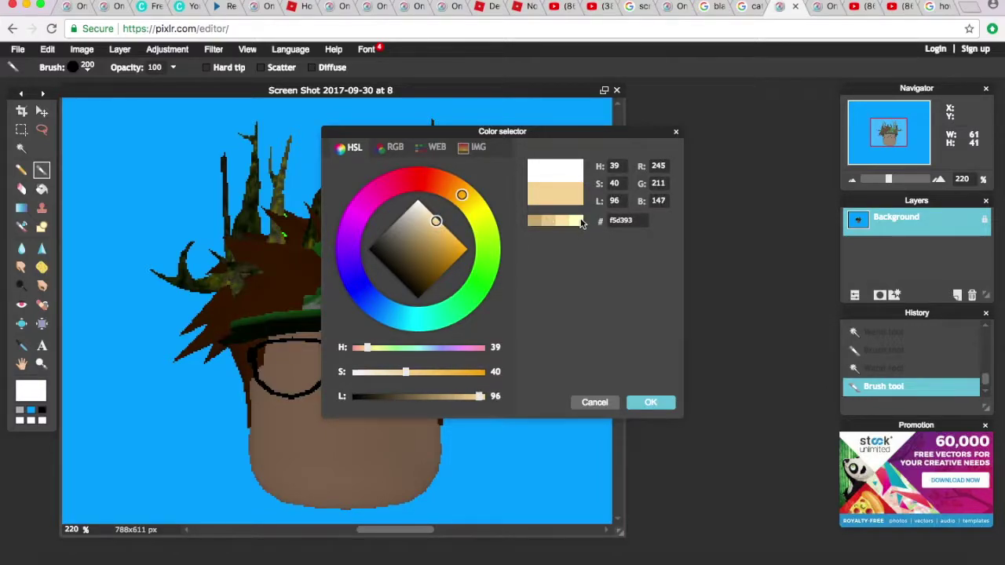
click(552, 222)
click(560, 221)
click(652, 403)
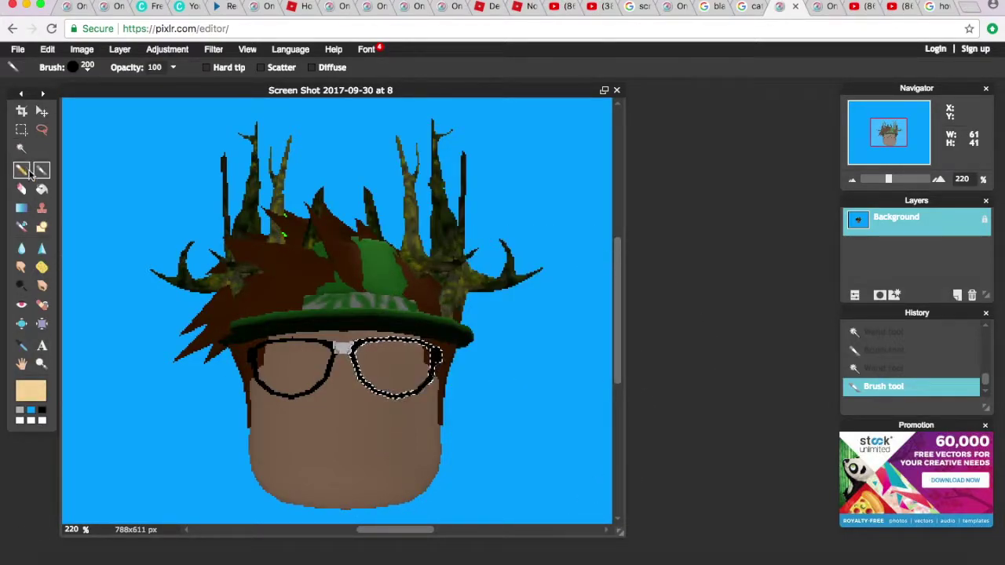
Select the lower face with the Wand tool and paint it in a slightly more saturated tan skin colour
click(22, 148)
click(329, 422)
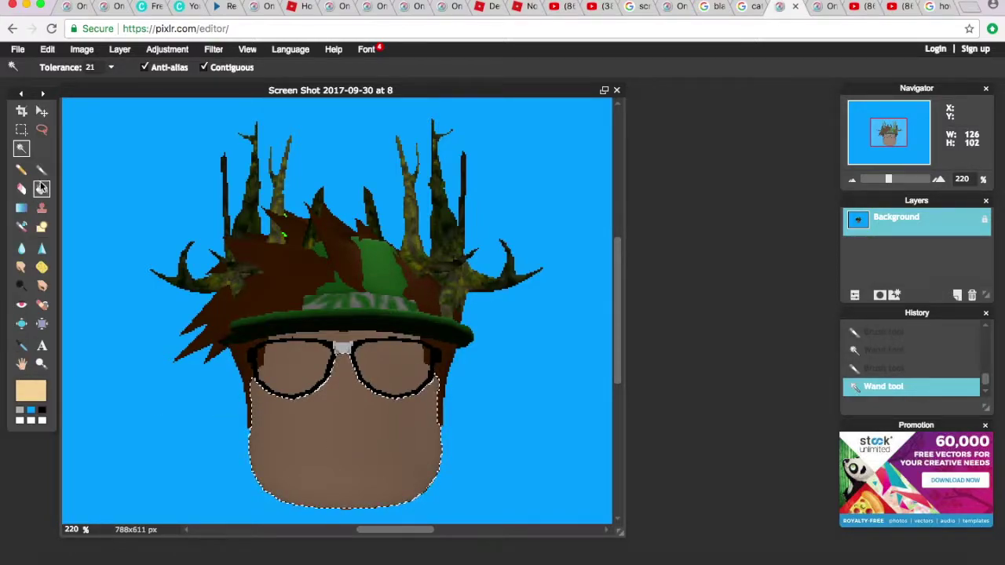
click(42, 170)
click(357, 395)
click(31, 390)
click(449, 229)
click(651, 403)
click(310, 409)
Paint the skin inside both glasses lenses and on the forehead strip under the hat brim in the same tan
click(21, 147)
click(294, 369)
click(42, 170)
click(294, 369)
click(393, 369)
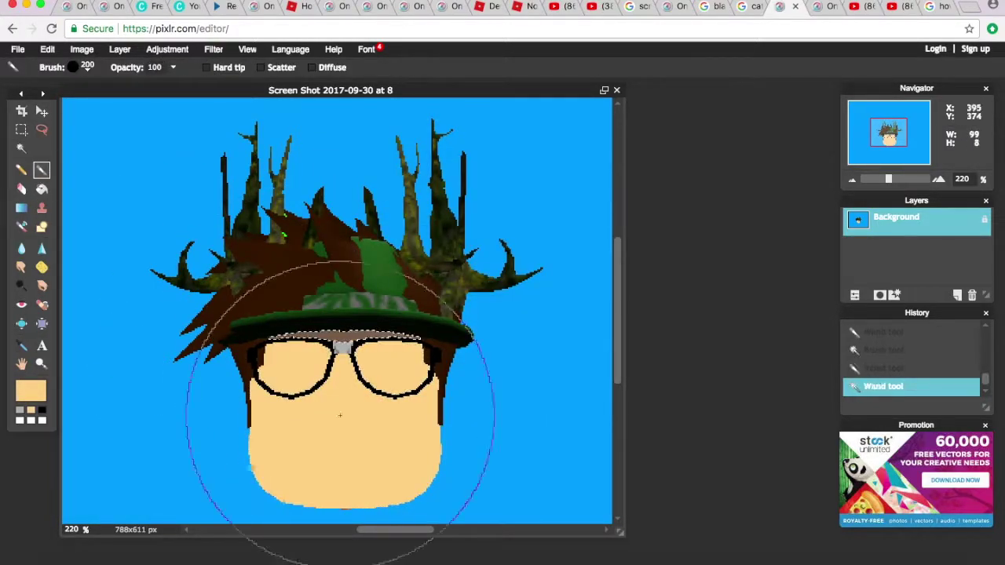
click(341, 415)
Set the foreground colour to dark brown, select the main mass of hair with the Wand tool, and paint it flat
click(31, 390)
click(429, 283)
click(419, 274)
click(652, 402)
click(22, 148)
click(259, 270)
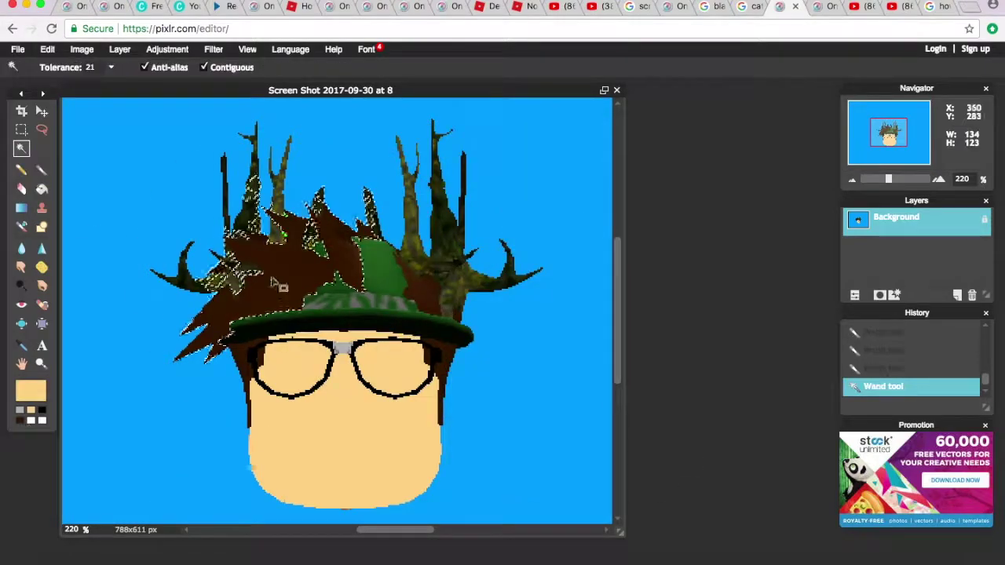
click(42, 170)
click(274, 275)
Select the remaining hair and the sideburn on the image's right side of the head and paint them dark brown
click(21, 148)
click(439, 282)
click(41, 169)
click(457, 279)
click(41, 169)
drag(424, 339, 452, 349)
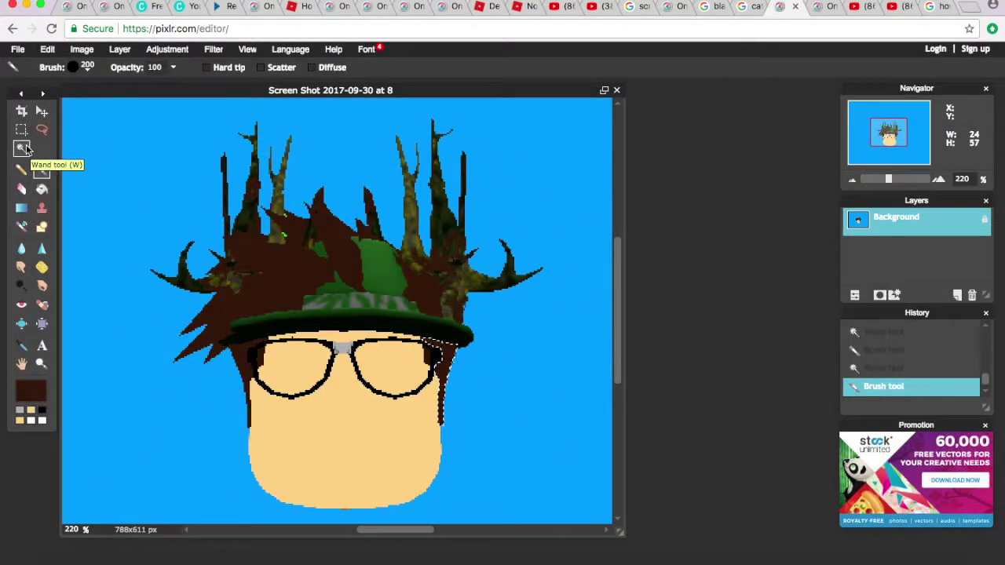
Select the hat's green crown and band with the Wand tool and paint them in medium green 4f7a37
click(21, 147)
click(370, 267)
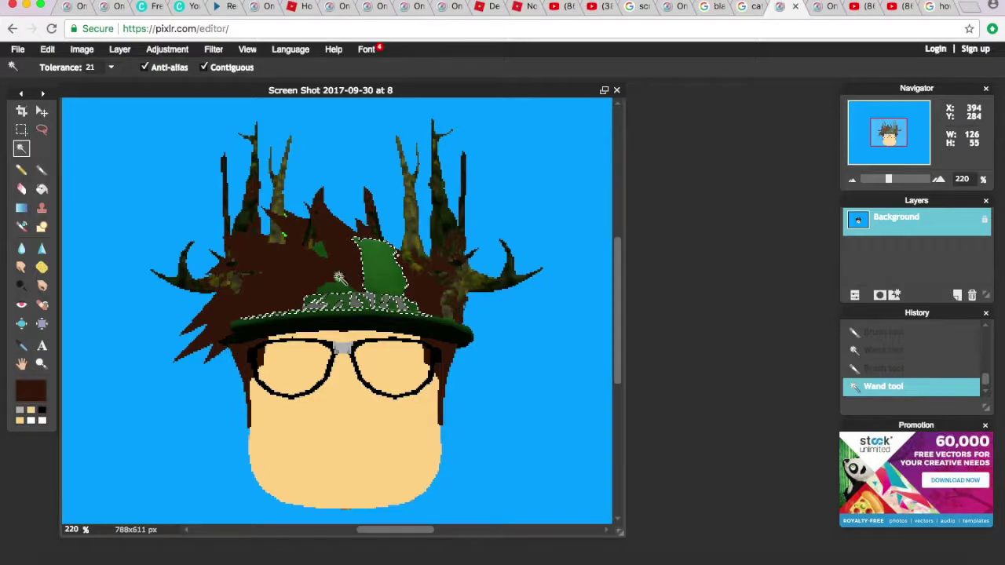
click(30, 421)
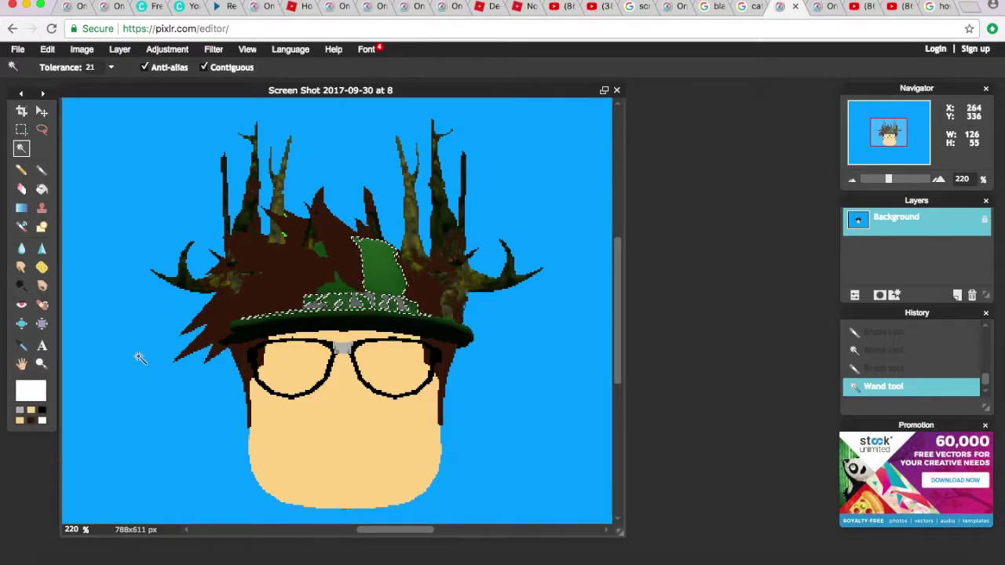
click(33, 386)
mouse_move(409, 250)
mouse_down()
mouse_move(471, 246)
mouse_move(459, 251)
mouse_move(467, 263)
mouse_move(433, 238)
mouse_move(421, 256)
mouse_up()
click(484, 270)
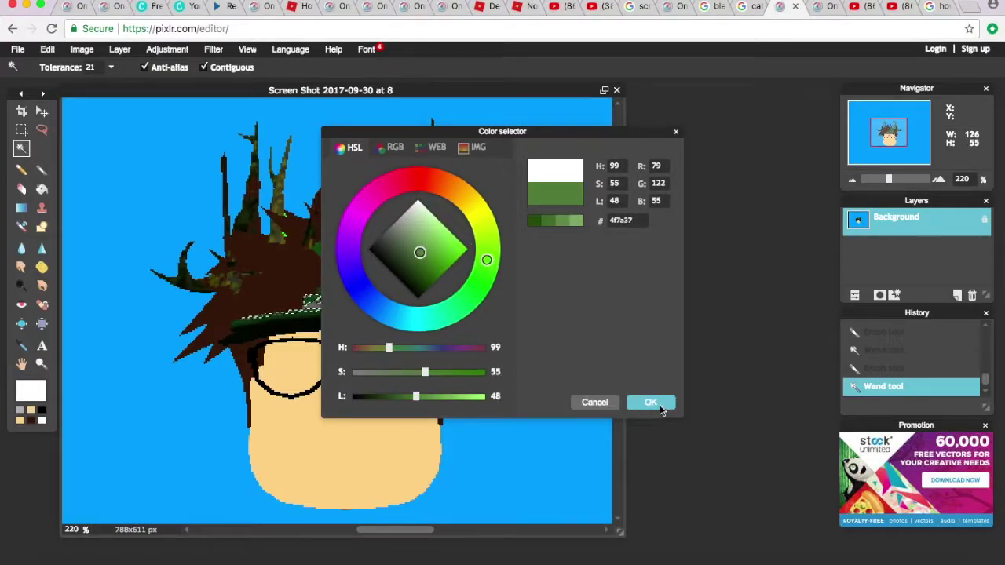
click(651, 403)
click(42, 171)
mouse_move(380, 318)
mouse_down()
mouse_move(391, 303)
mouse_move(350, 284)
mouse_move(256, 265)
mouse_up()
Darken the foreground green to 2e5915 and repaint the selected crown and band of the hat
click(31, 390)
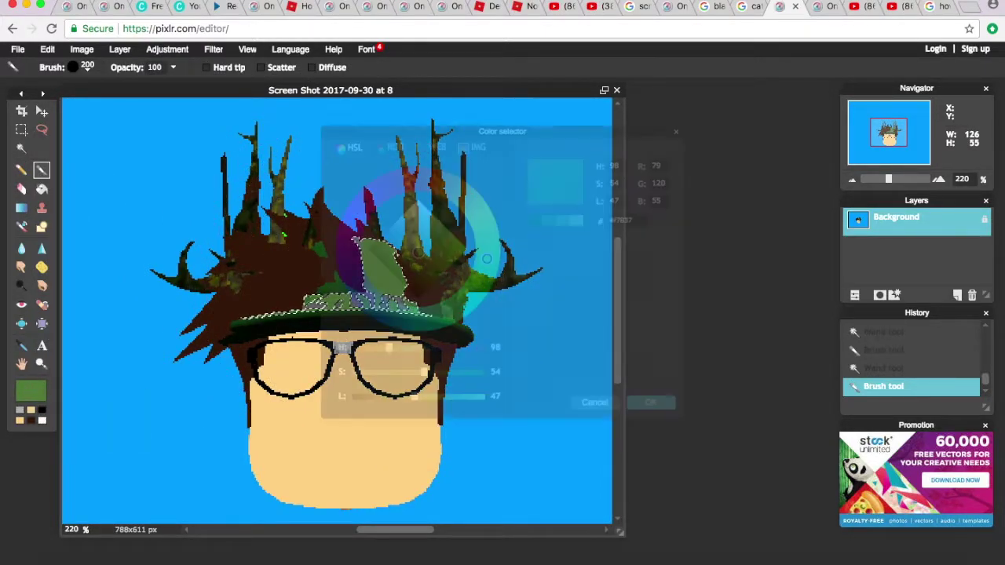
drag(417, 252, 423, 271)
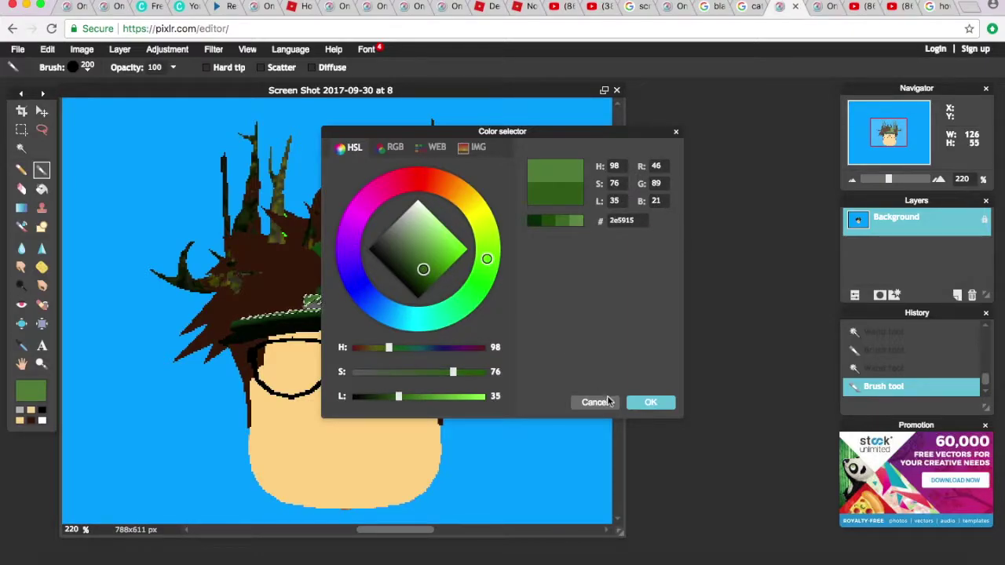
click(651, 403)
click(381, 280)
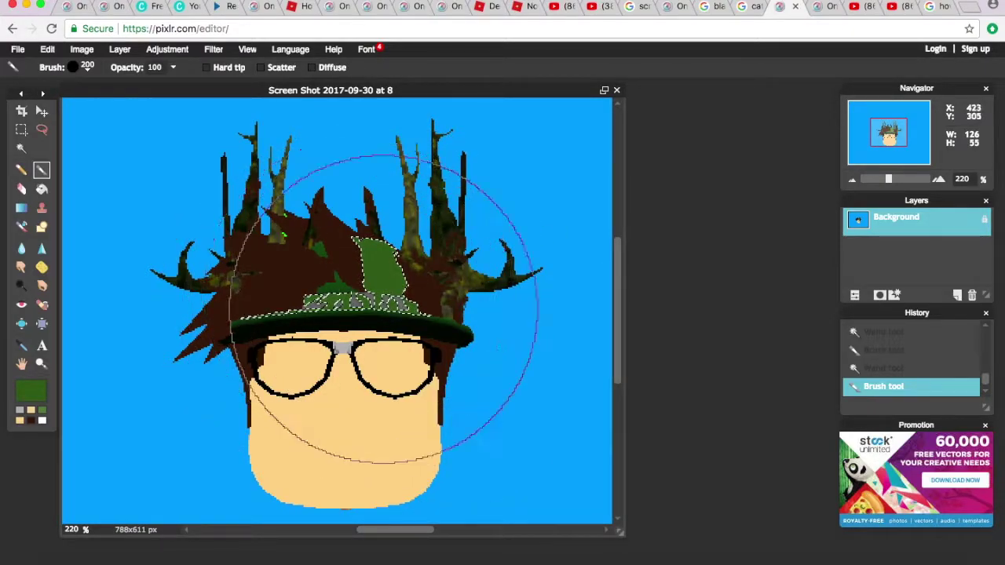
Darken the foreground green to 193b04 and repaint the selected crown and band of the hat
click(31, 390)
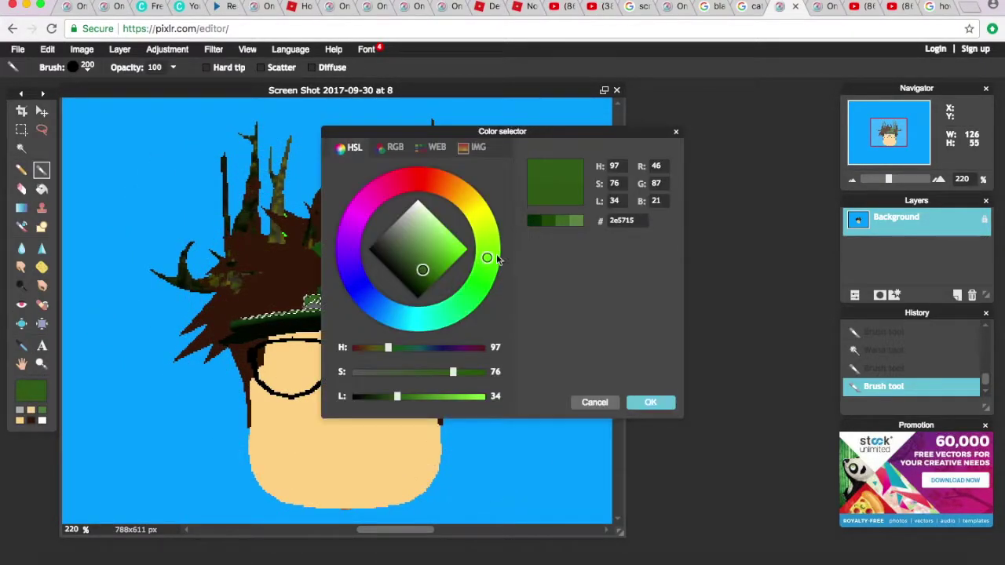
drag(427, 273, 440, 286)
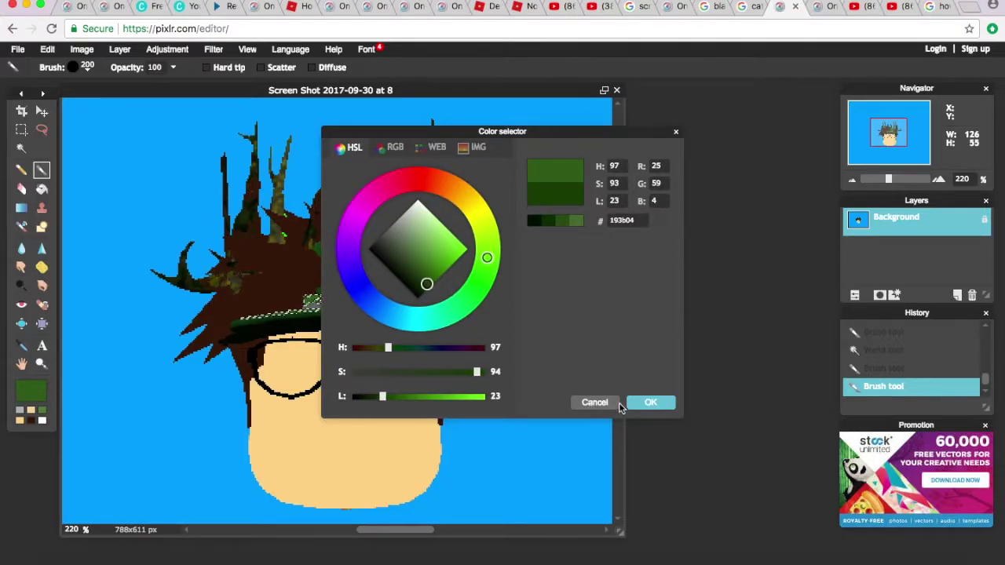
click(651, 402)
click(341, 157)
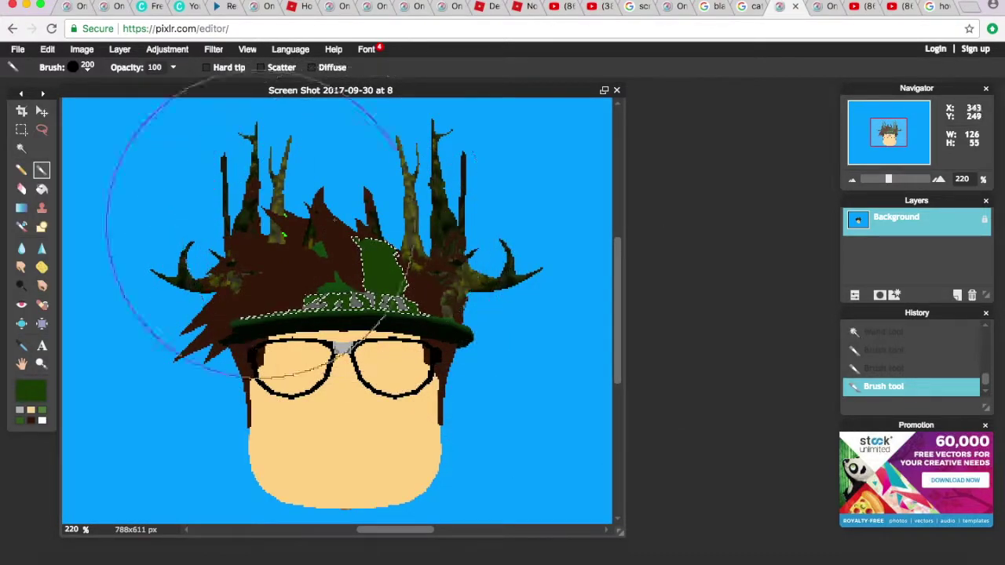
Add the remaining green on the front of the hat to the Wand selection and paint it dark green
click(21, 147)
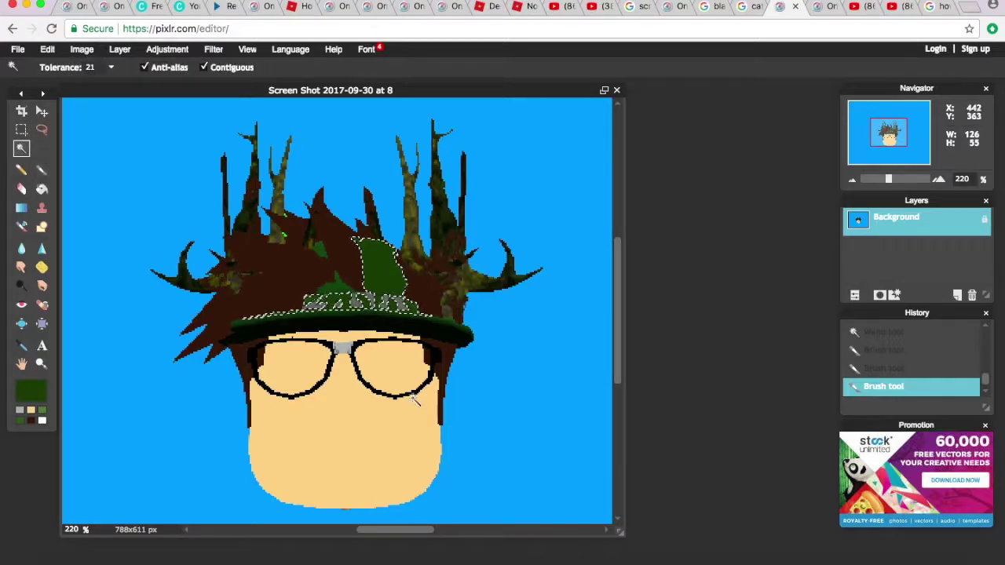
shift+click(329, 289)
scroll(337, 305, down, 1)
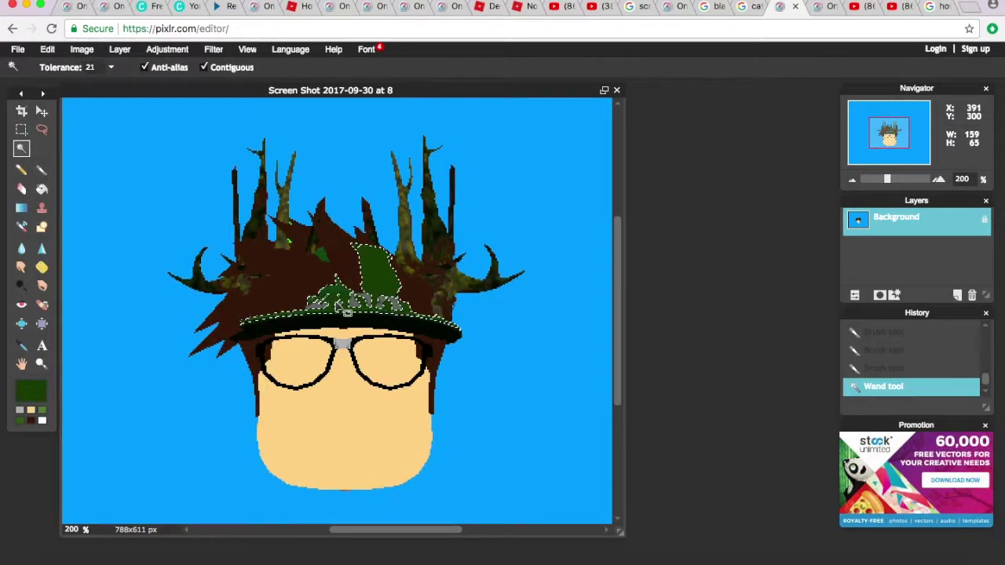
Select the unpainted parts of the hat's lettering with the Wand tool and paint them flat light grey
scroll(338, 306, up, 10)
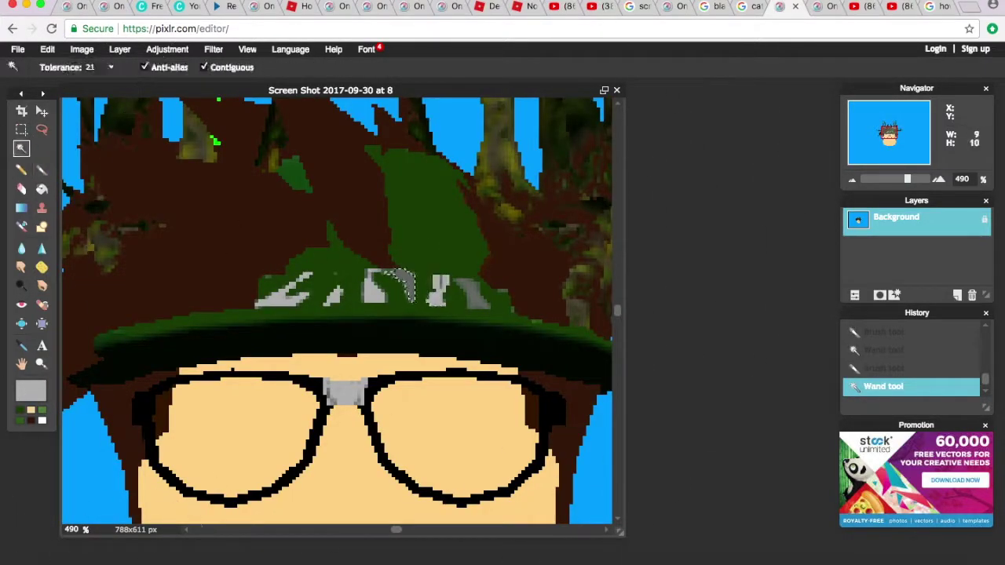
click(42, 169)
click(323, 457)
Examine the recoloured hat, hair and antlers at several magnifications for leftover unpainted spots
scroll(323, 457, down, 15)
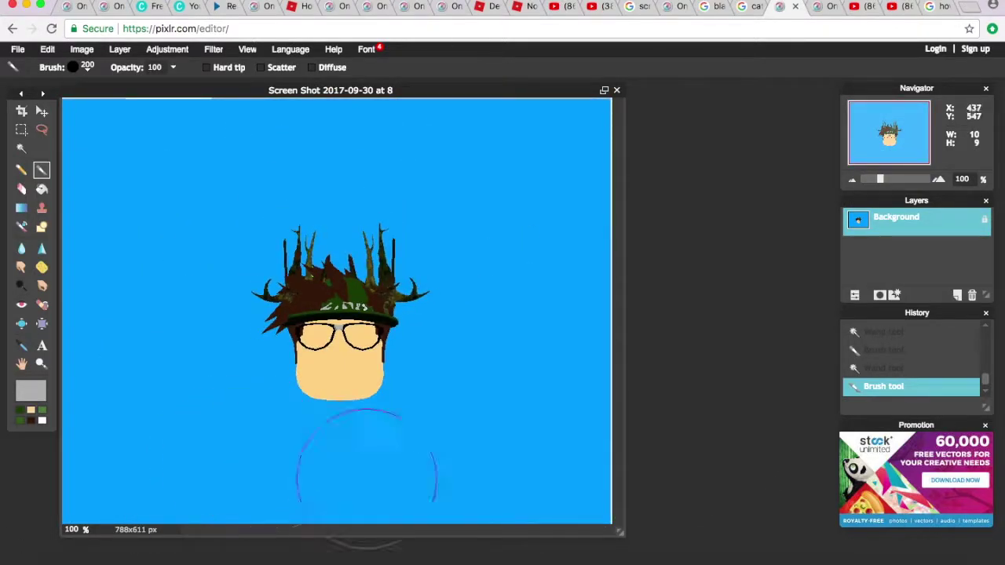
scroll(373, 372, up, 1)
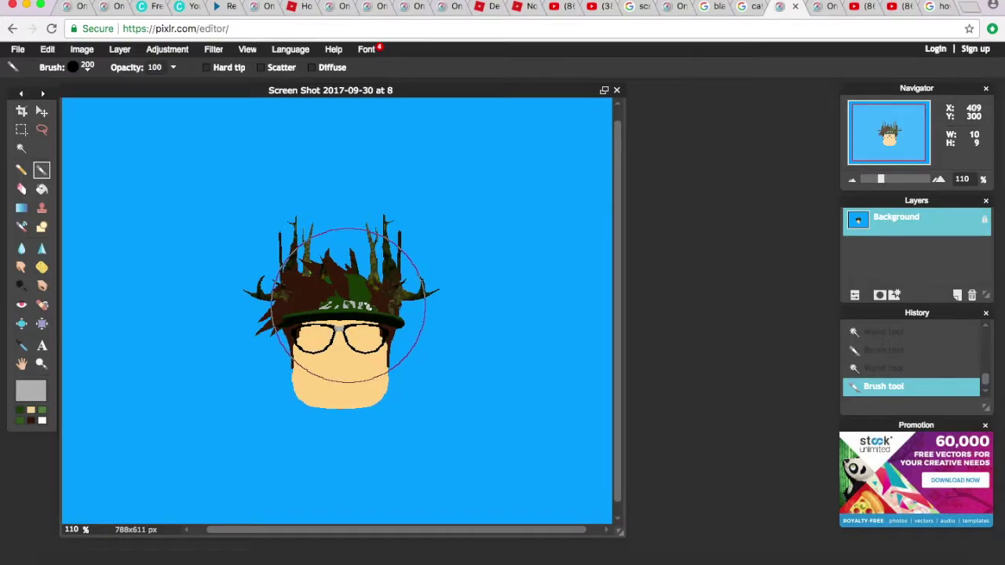
scroll(348, 308, down, 2)
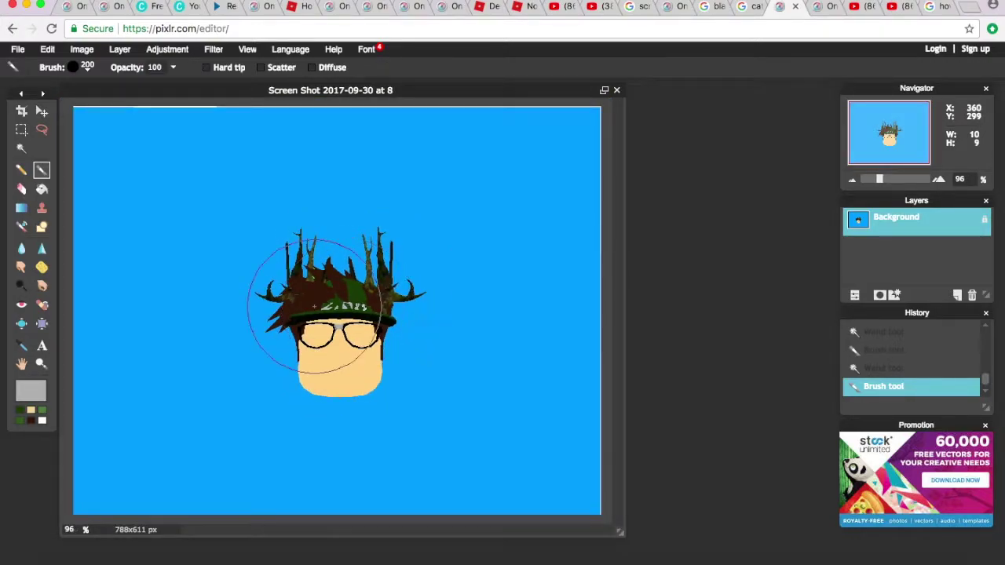
scroll(314, 305, up, 3)
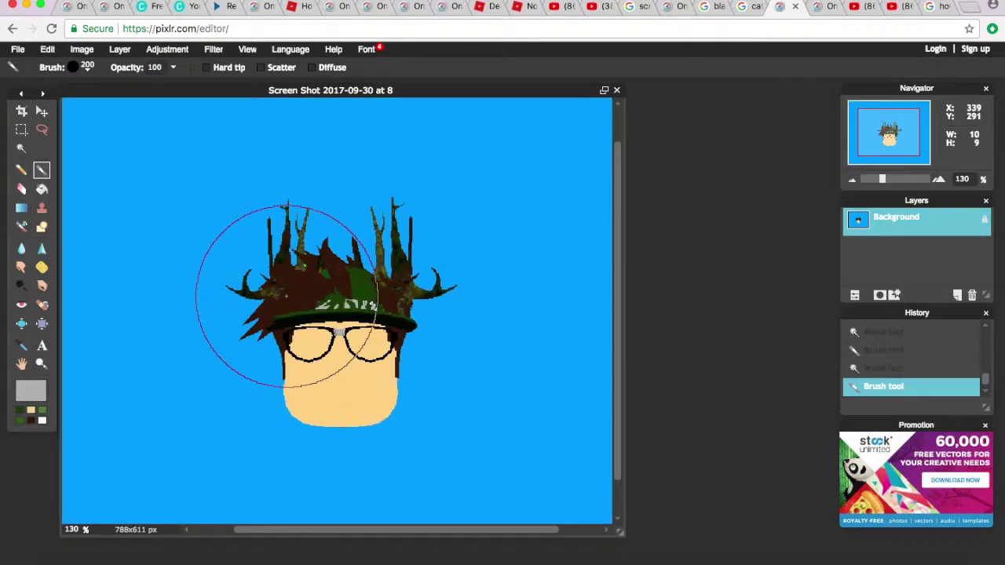
scroll(287, 296, up, 2)
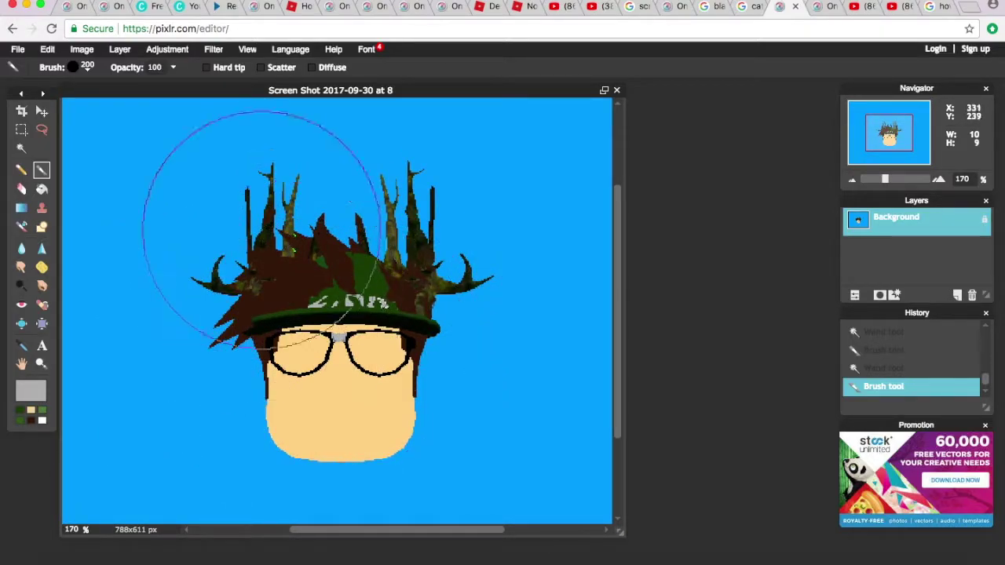
scroll(348, 325, down, 2)
scroll(357, 314, up, 5)
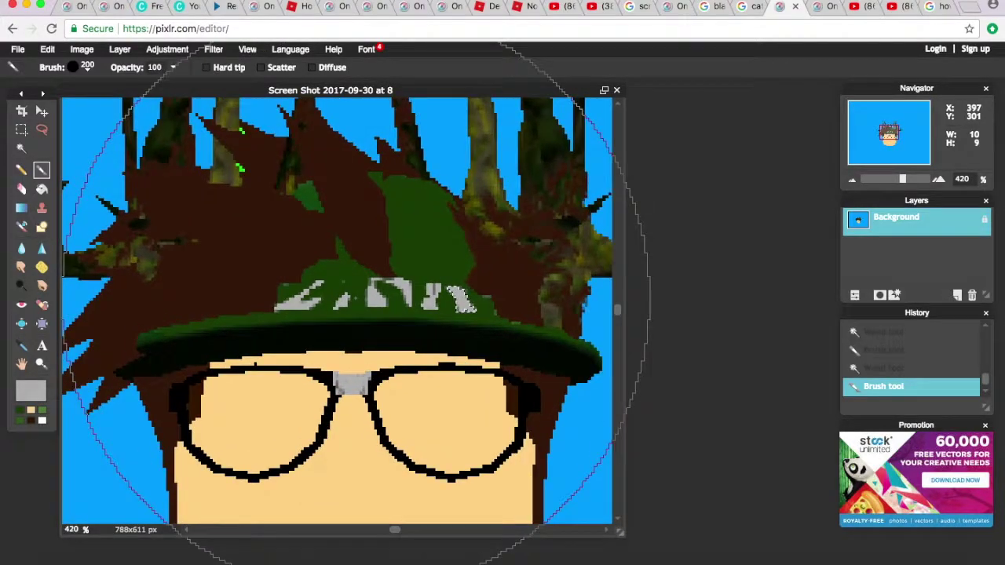
scroll(357, 306, up, 1)
Sample the background blue, select the upper bright green stray pixels beside the antler on the image's left, and paint them blue
drag(394, 533, 366, 530)
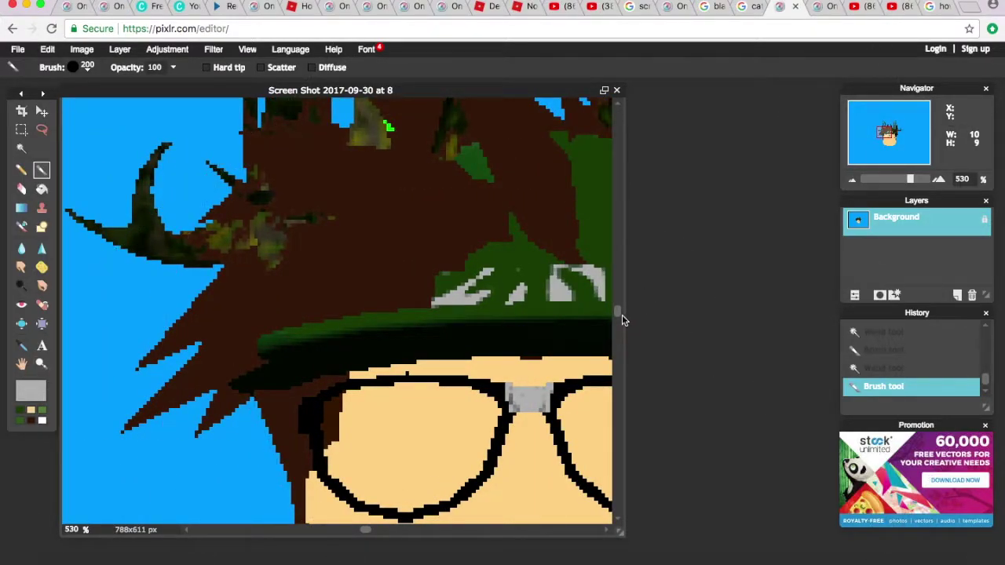
drag(622, 320, 622, 279)
scroll(503, 286, up, 1)
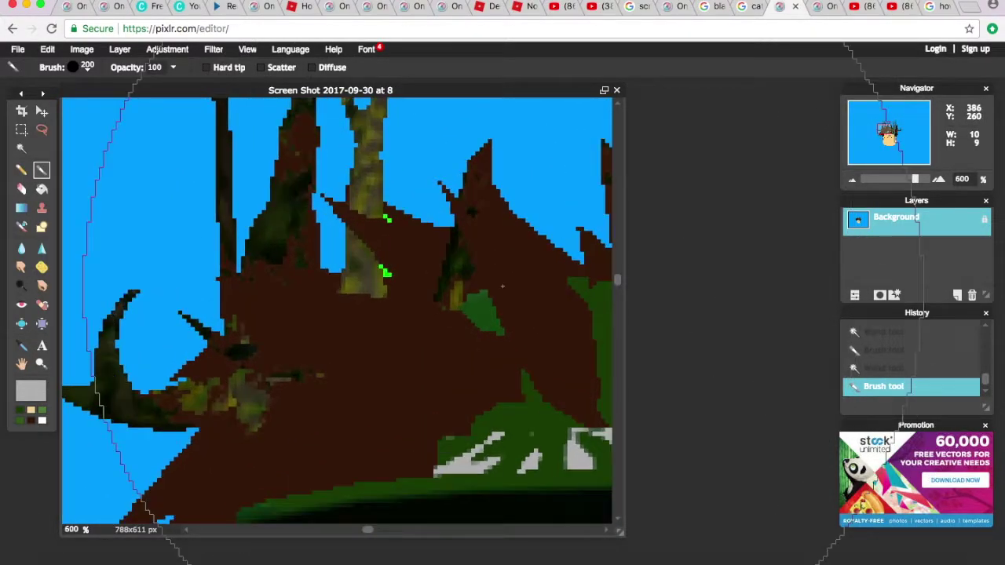
scroll(502, 286, up, 1)
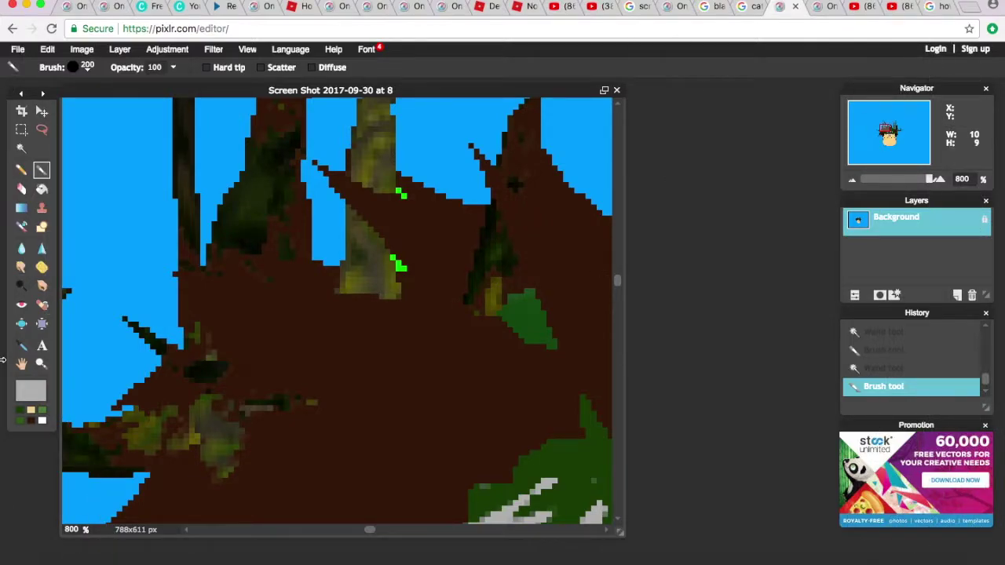
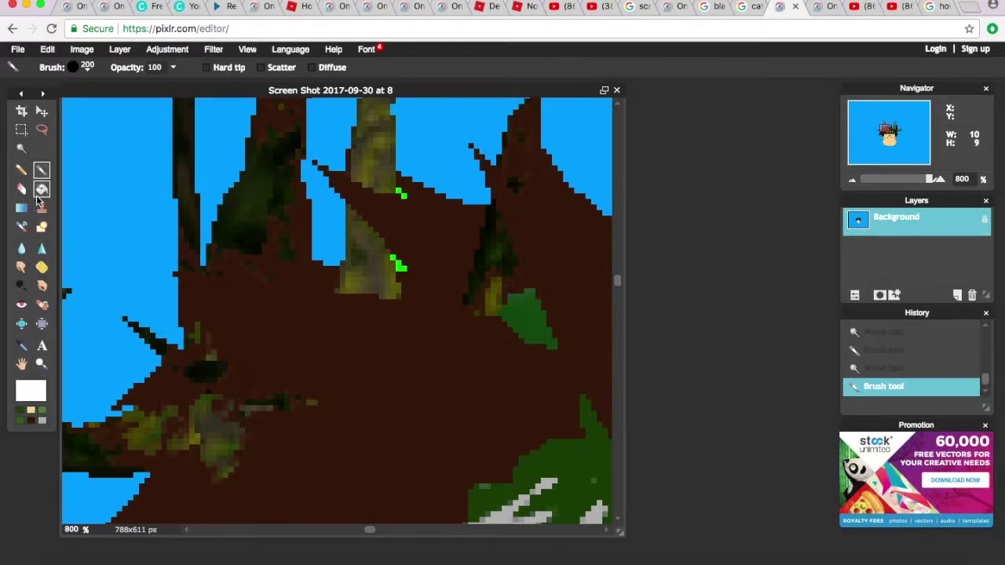
click(23, 346)
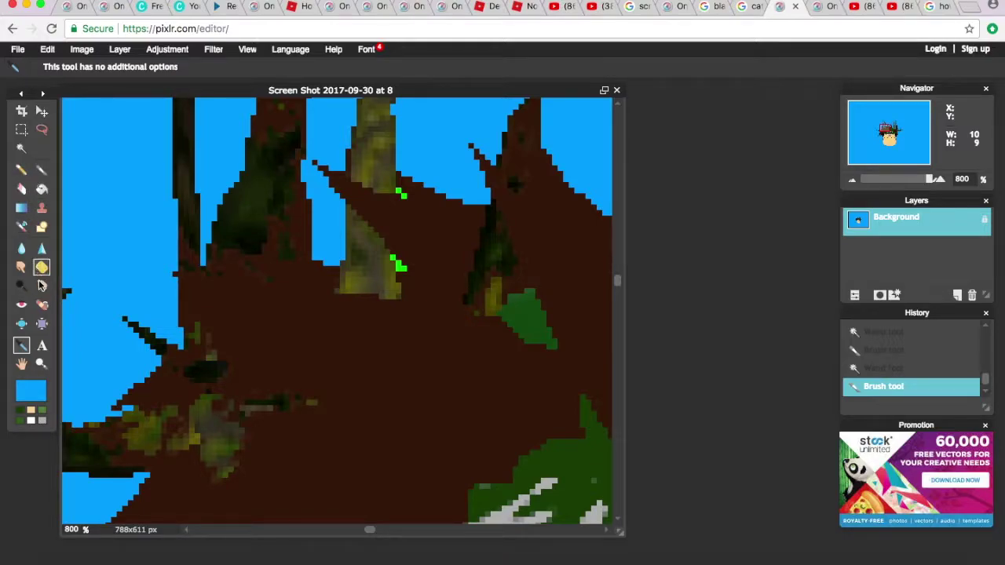
click(21, 149)
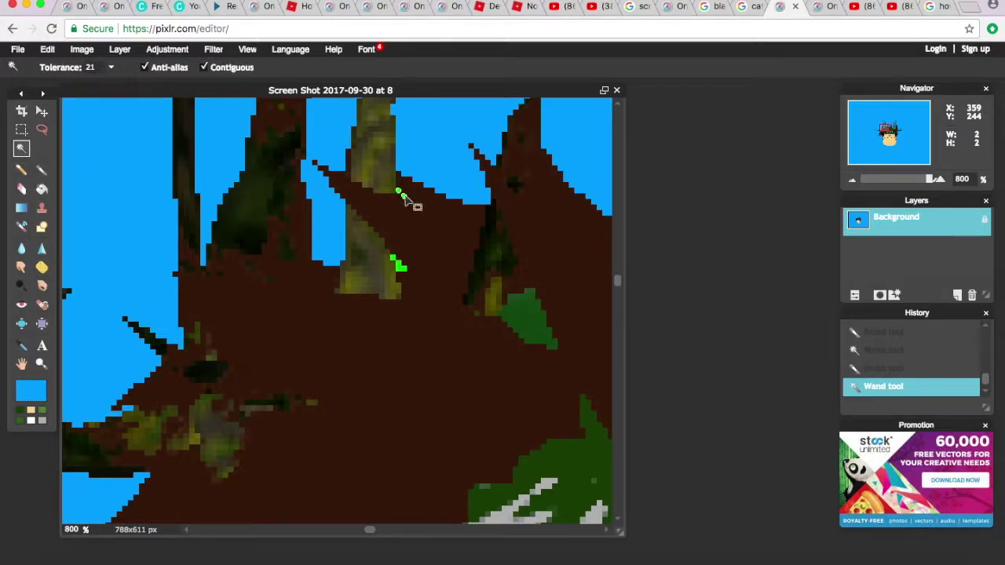
key(b)
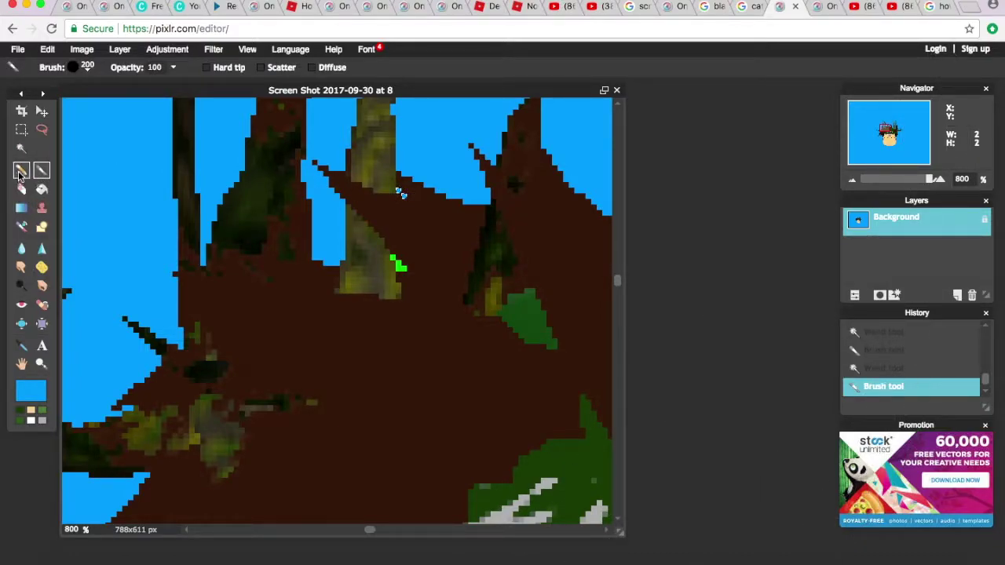
Select the lower bright green stray pixels beside the same antler with the Wand tool and paint them background blue
click(21, 149)
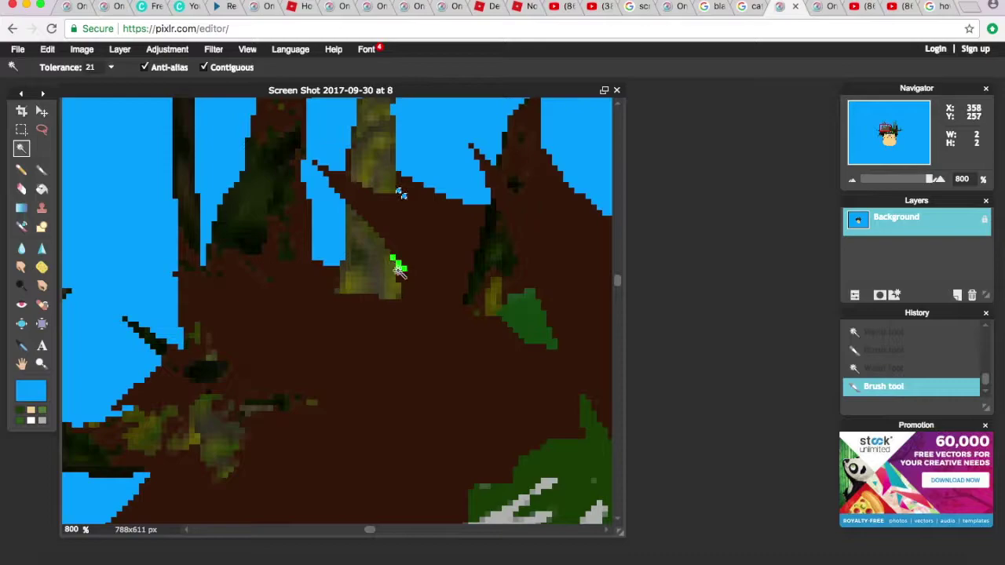
click(43, 168)
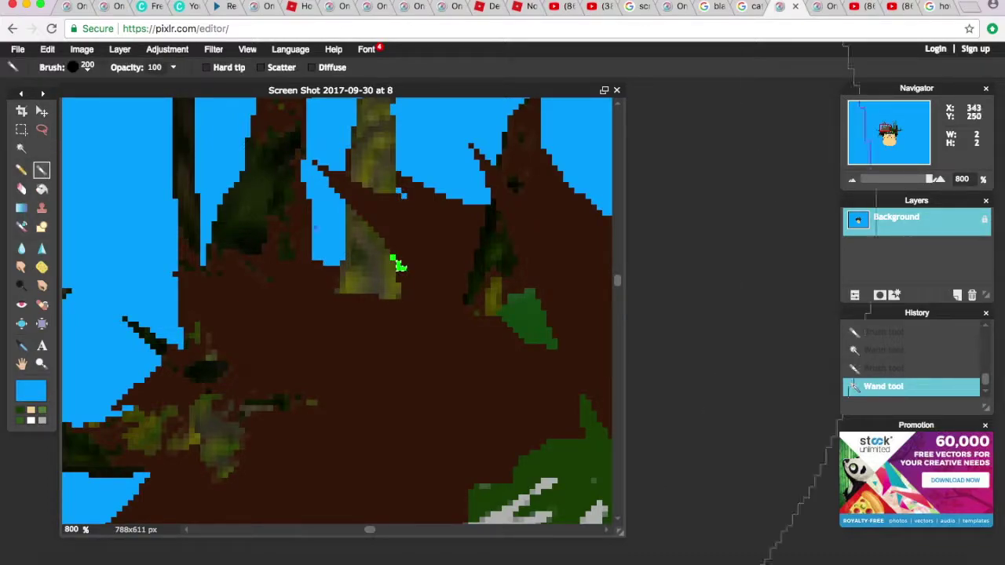
click(22, 149)
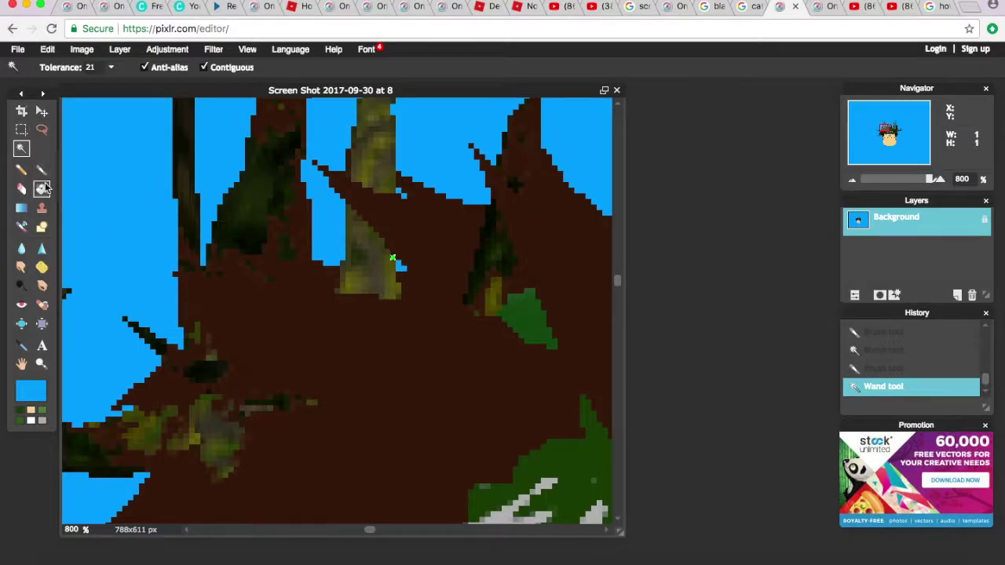
click(43, 168)
Examine the whole recoloured head against the blue background, both close up and from afar
scroll(387, 262, down, 3)
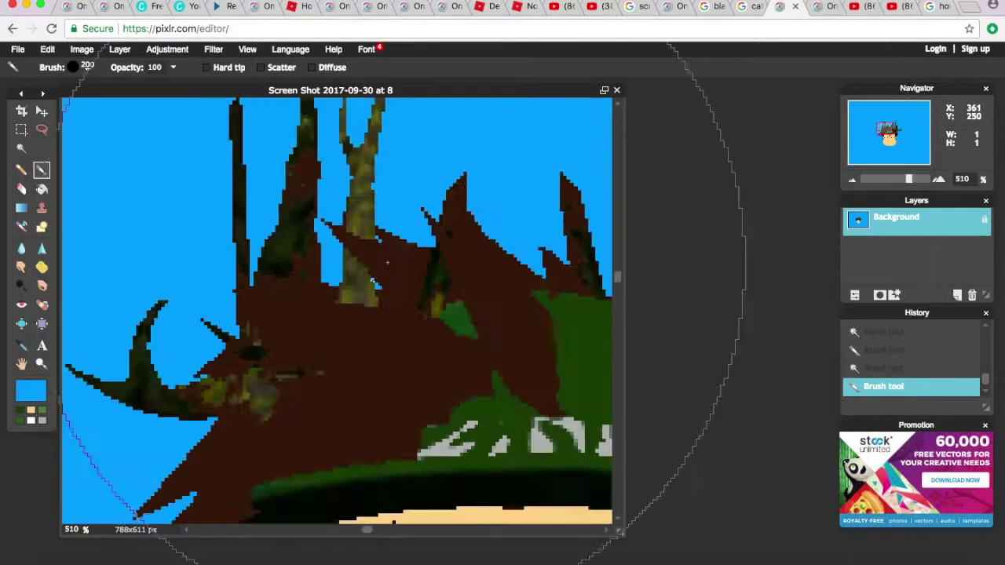
scroll(387, 262, down, 5)
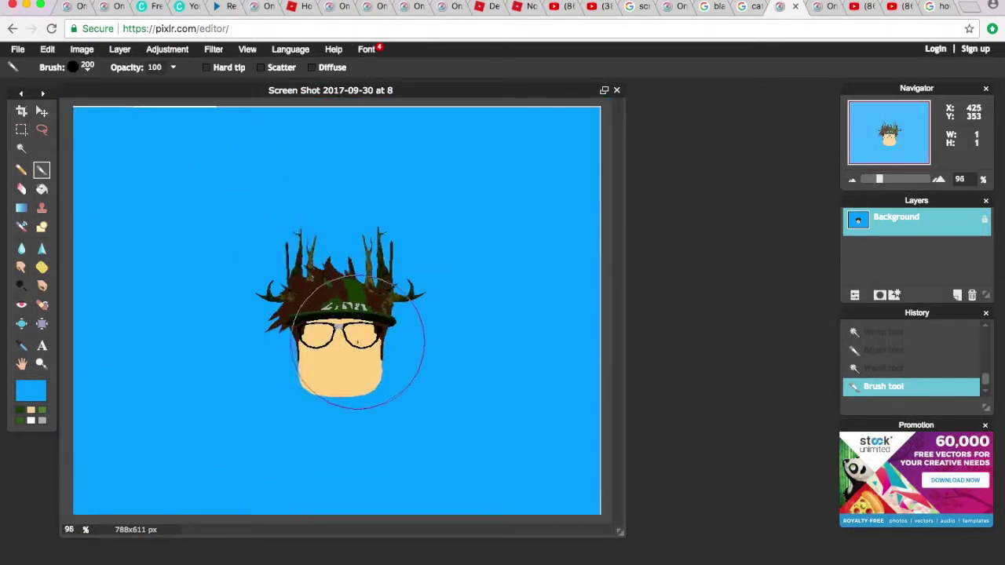
scroll(358, 343, up, 1)
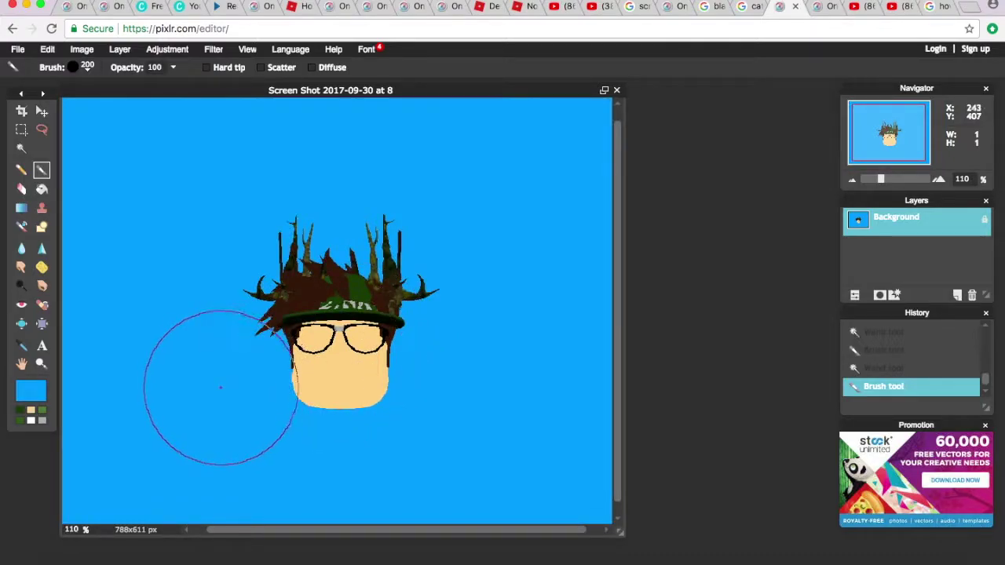
scroll(217, 382, down, 1)
scroll(215, 384, up, 1)
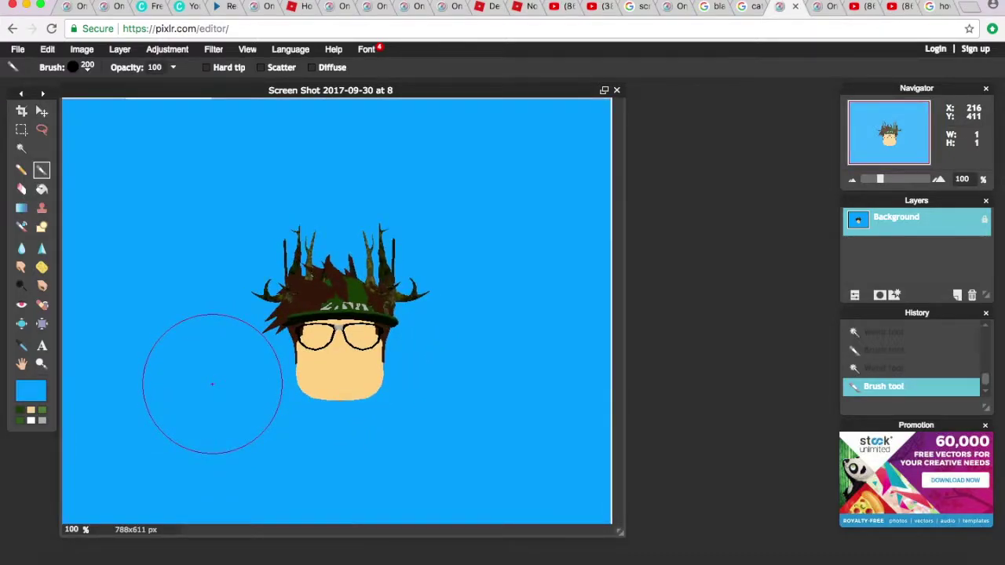
scroll(204, 322, up, 4)
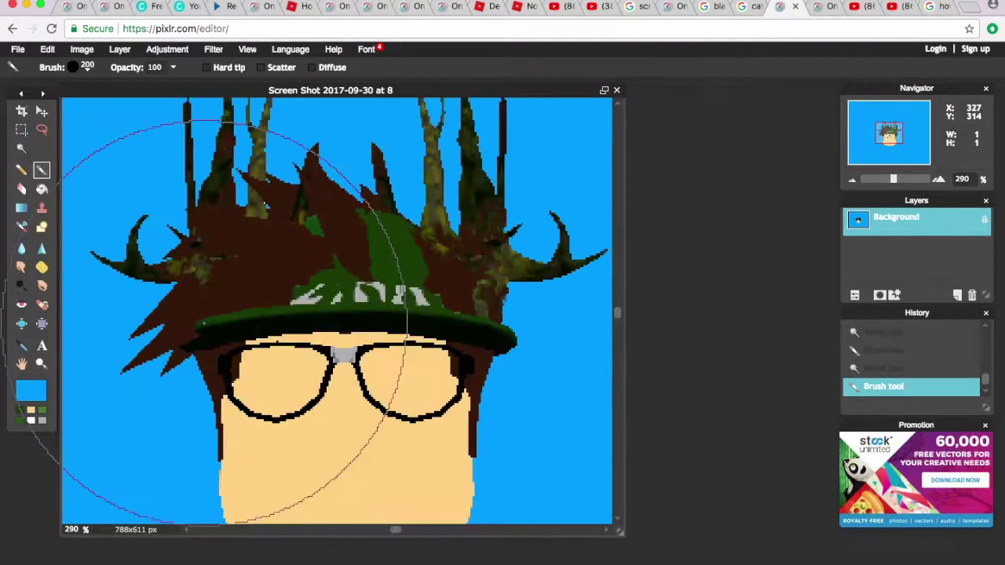
scroll(202, 323, down, 6)
scroll(201, 325, up, 5)
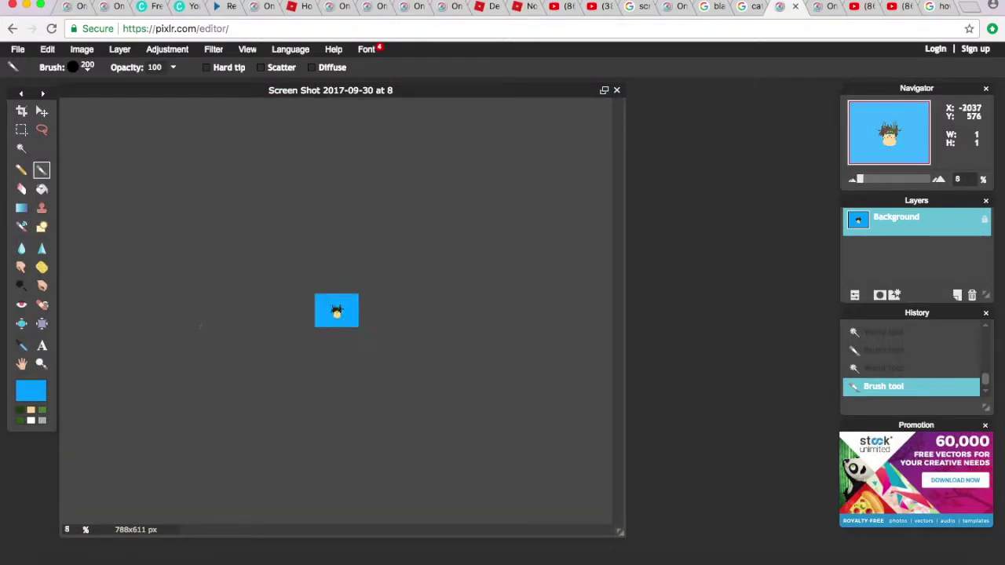
scroll(200, 325, up, 4)
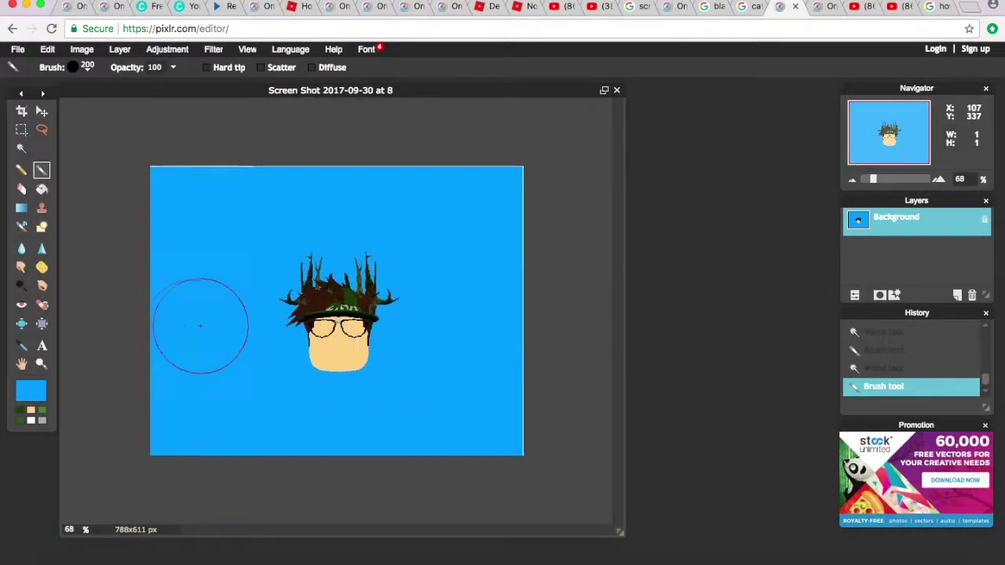
scroll(200, 325, up, 2)
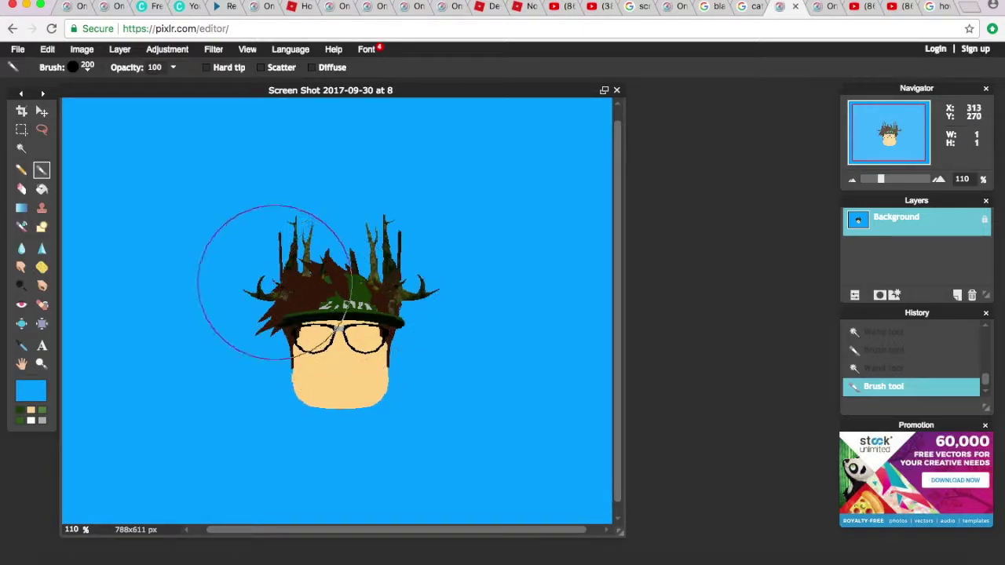
Switch to the Lasso tool and set the foreground colour to a slightly darker blue than the background
click(42, 132)
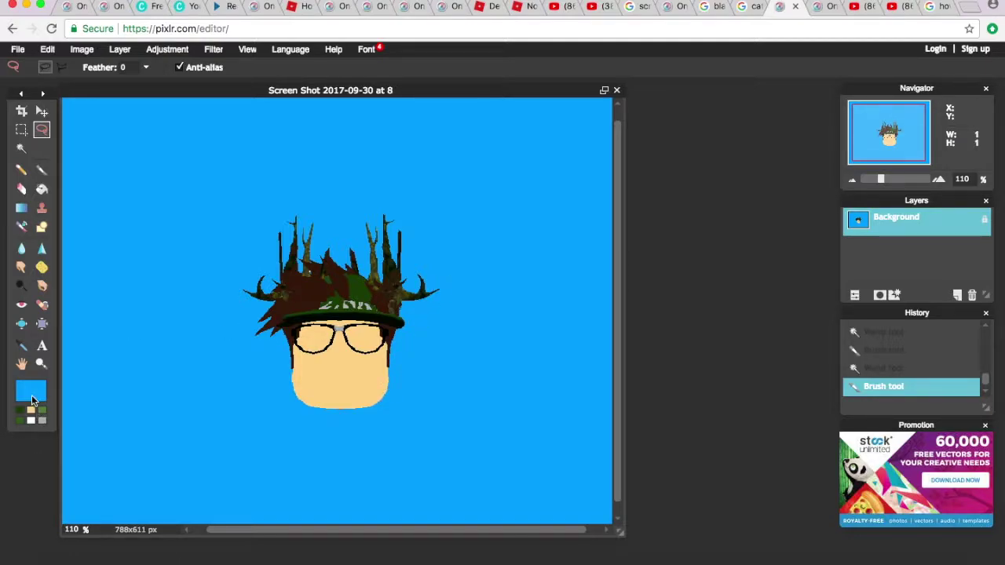
click(33, 391)
mouse_move(457, 252)
mouse_down()
mouse_move(446, 249)
mouse_move(495, 249)
mouse_up()
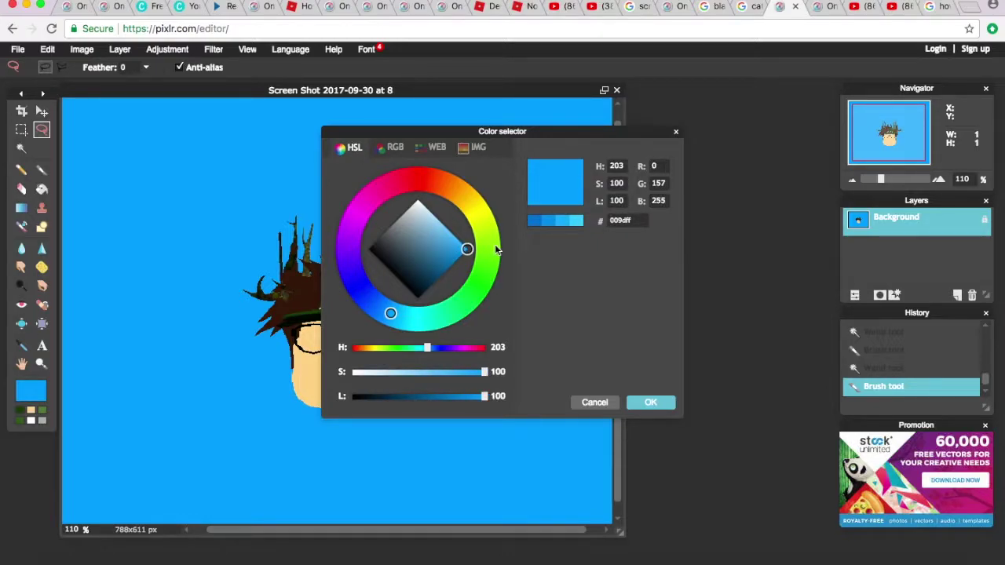
click(540, 223)
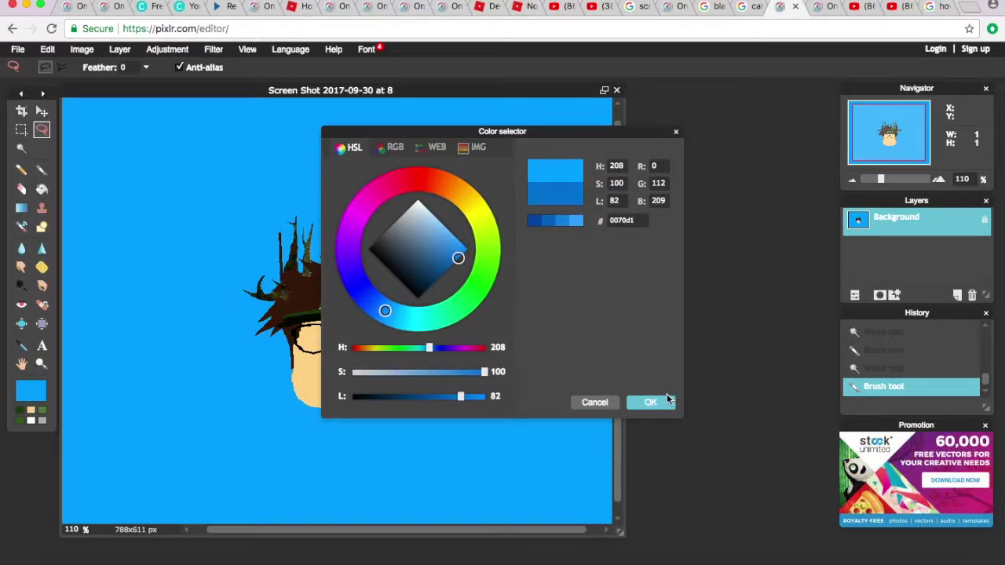
drag(445, 242, 483, 255)
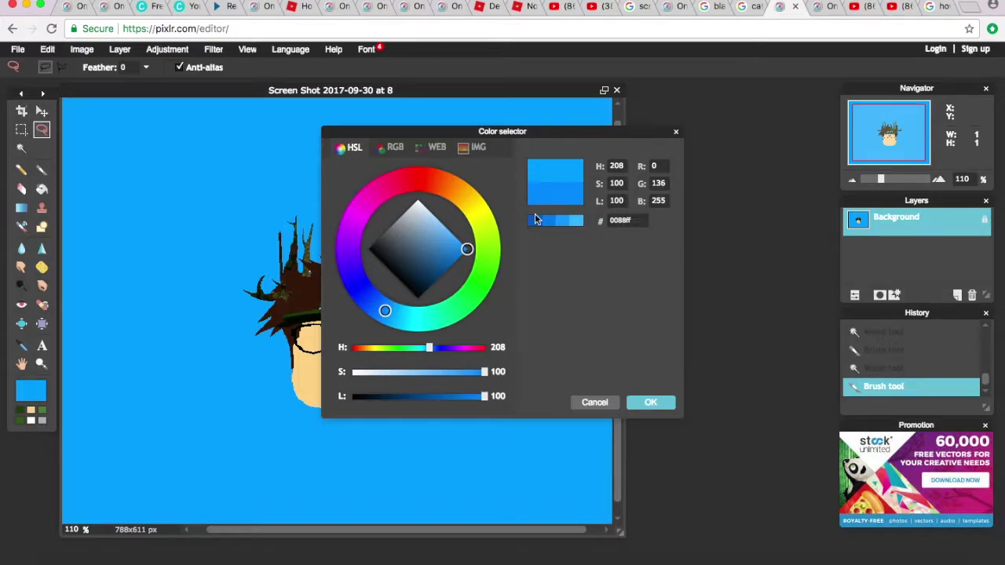
click(554, 224)
click(654, 403)
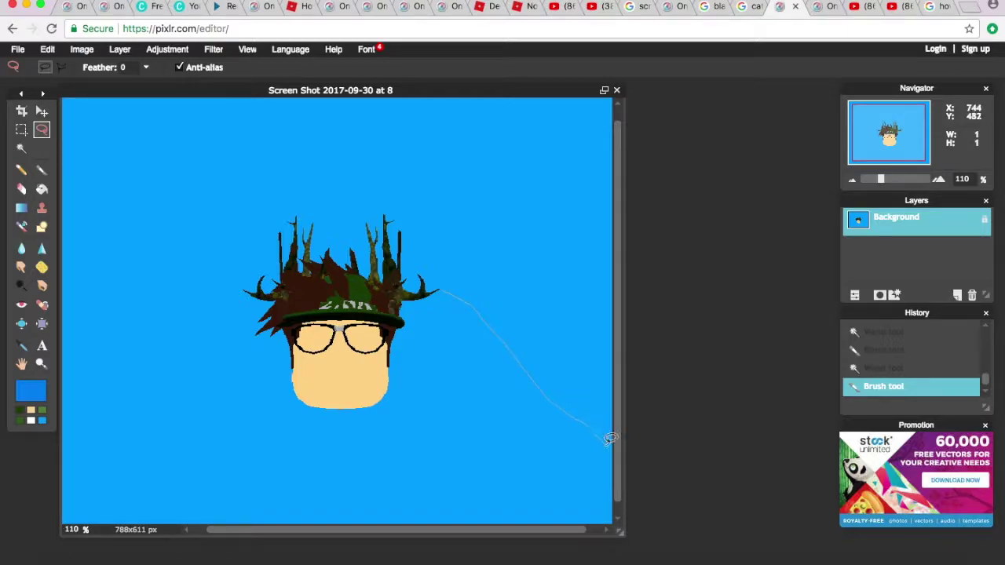
Lasso a thin diagonal strip from the antler tip on the head's right toward the image's edge and brush it darker blue
drag(610, 438, 617, 452)
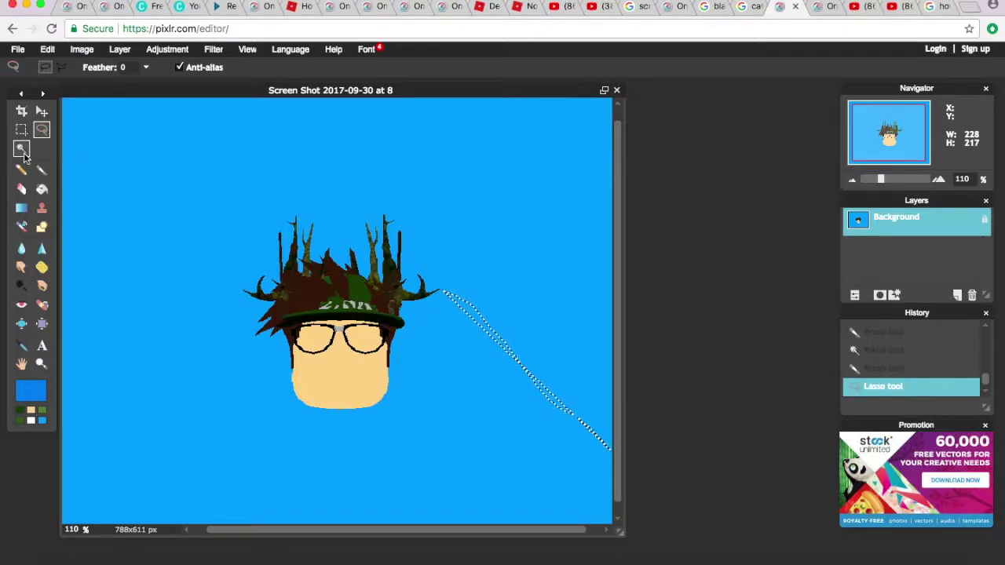
click(41, 170)
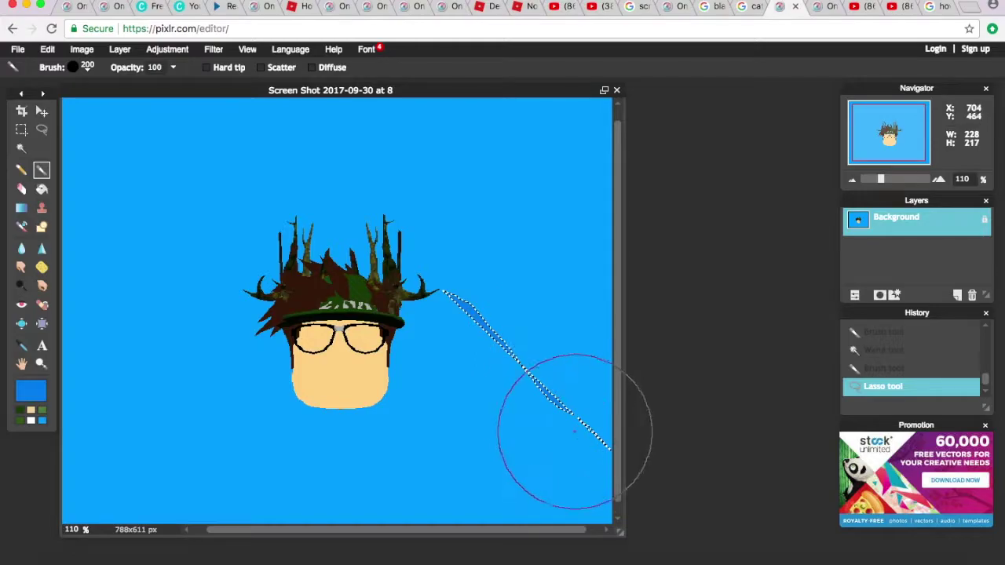
drag(575, 431, 583, 447)
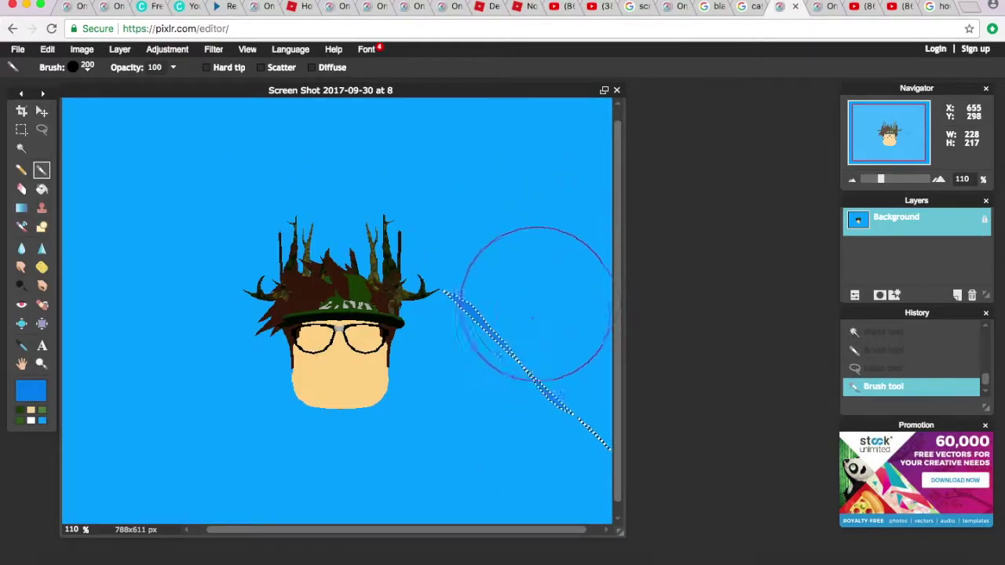
scroll(534, 304, up, 5)
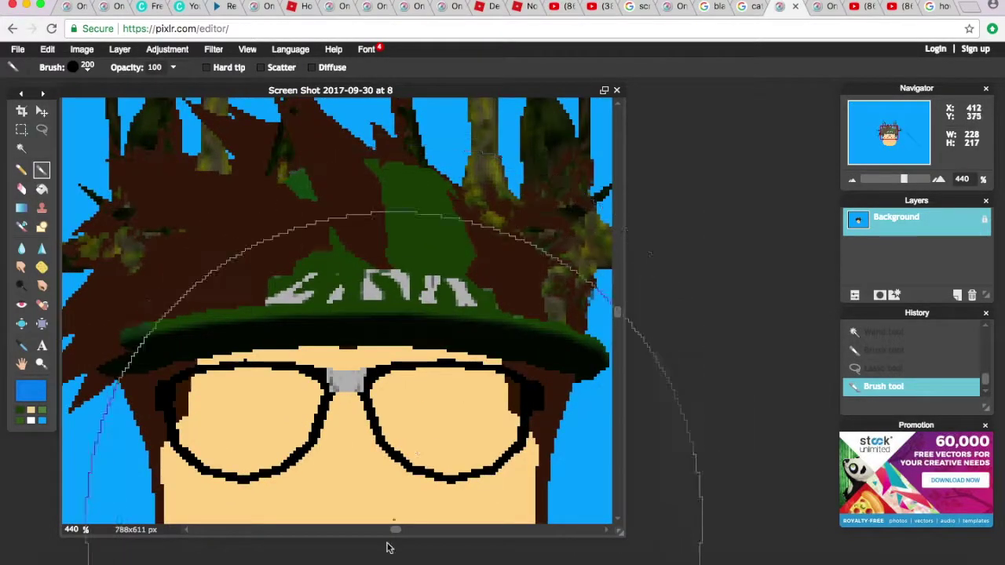
drag(395, 531, 483, 531)
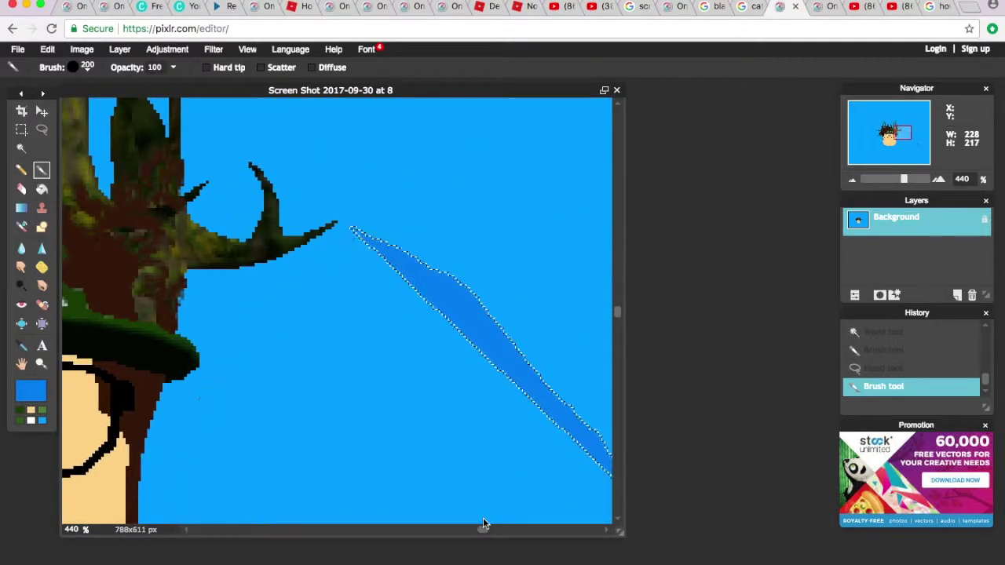
Paint over the selected diagonal strip with the background blue to remove the first shadow attempt
click(42, 421)
mouse_move(359, 314)
mouse_down()
mouse_move(660, 236)
mouse_move(539, 426)
mouse_up()
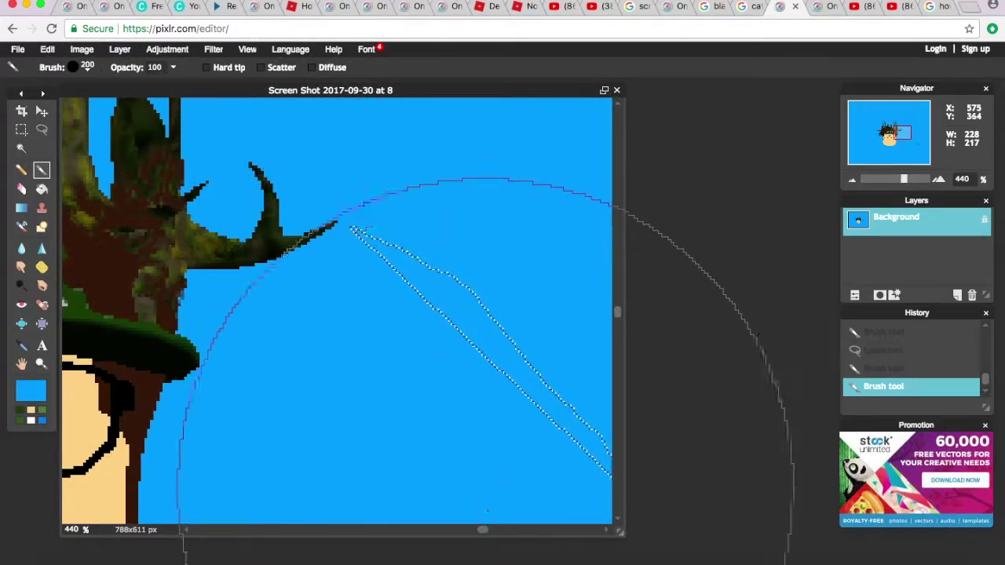
scroll(455, 399, up, 2)
scroll(455, 399, down, 5)
mouse_move(449, 392)
mouse_down()
mouse_move(499, 435)
mouse_move(475, 414)
mouse_up()
scroll(475, 414, down, 2)
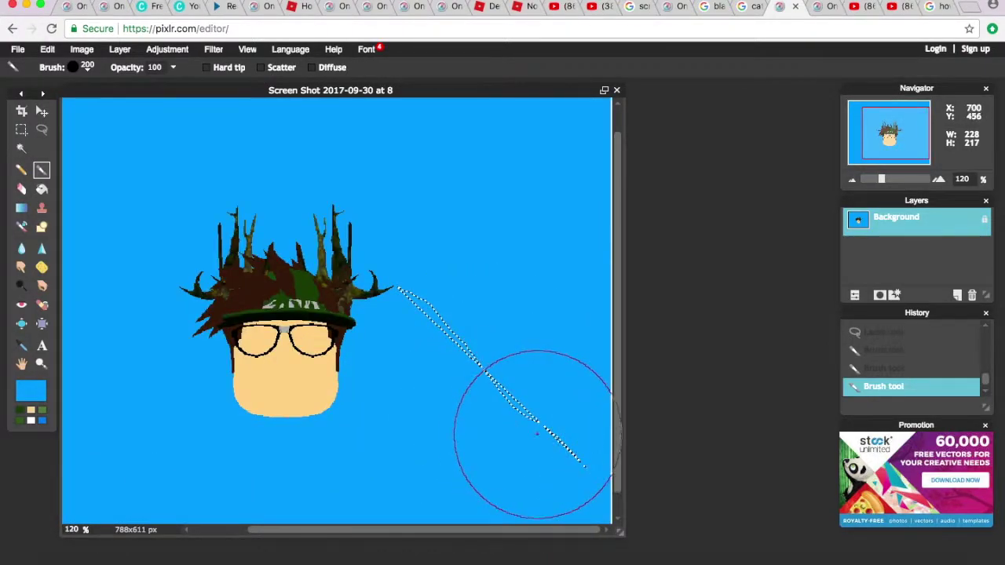
scroll(512, 442, up, 1)
click(510, 441)
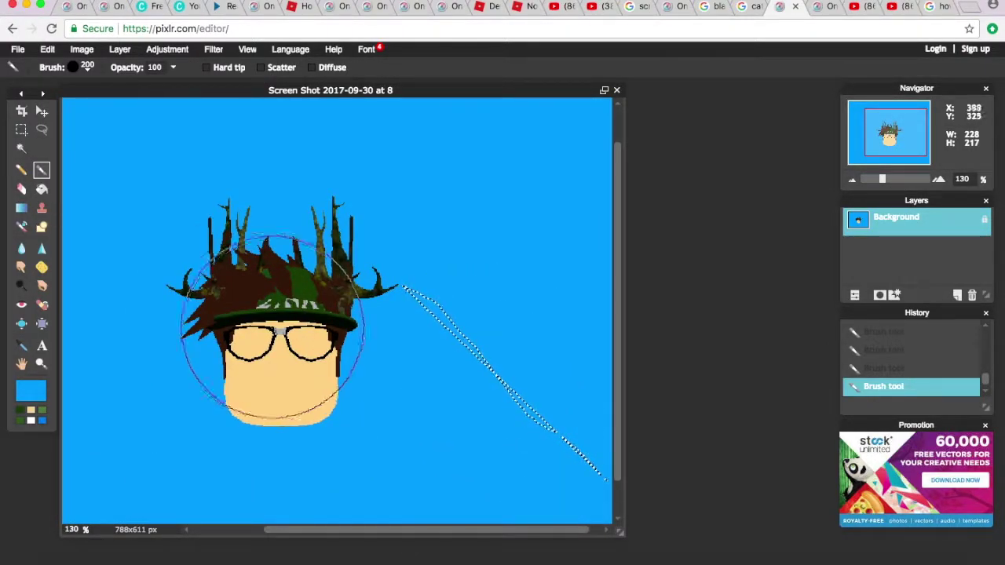
Try lassoing a diagonal shadow strip from the lower corner of the chin down to the image's bottom edge
click(41, 129)
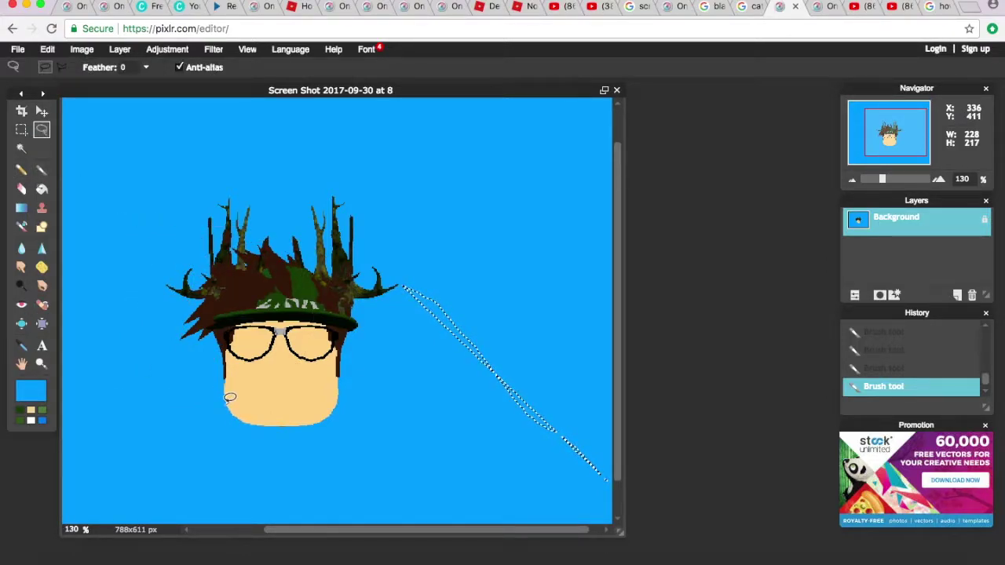
click(230, 397)
drag(335, 530, 337, 549)
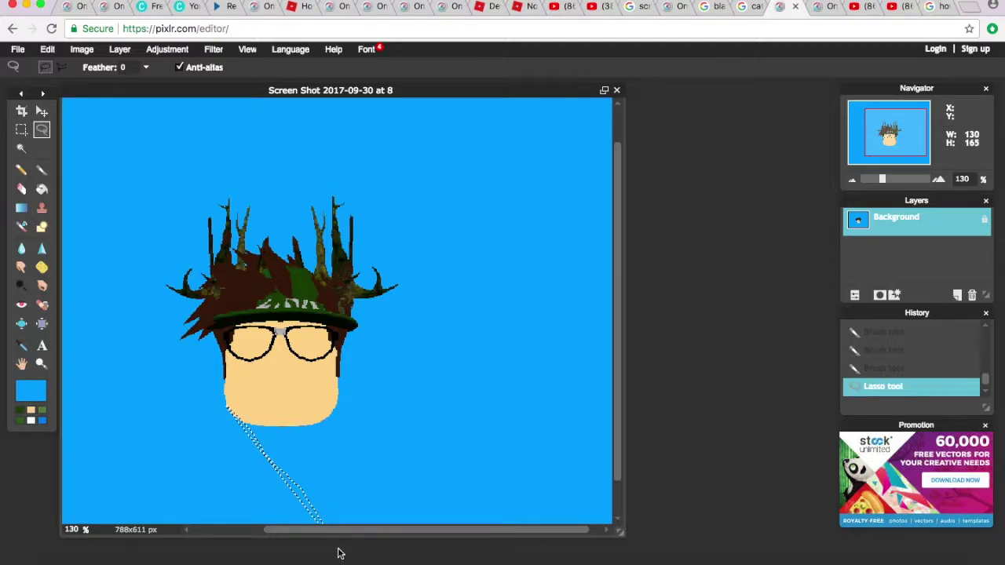
scroll(320, 481, down, 2)
scroll(316, 479, up, 3)
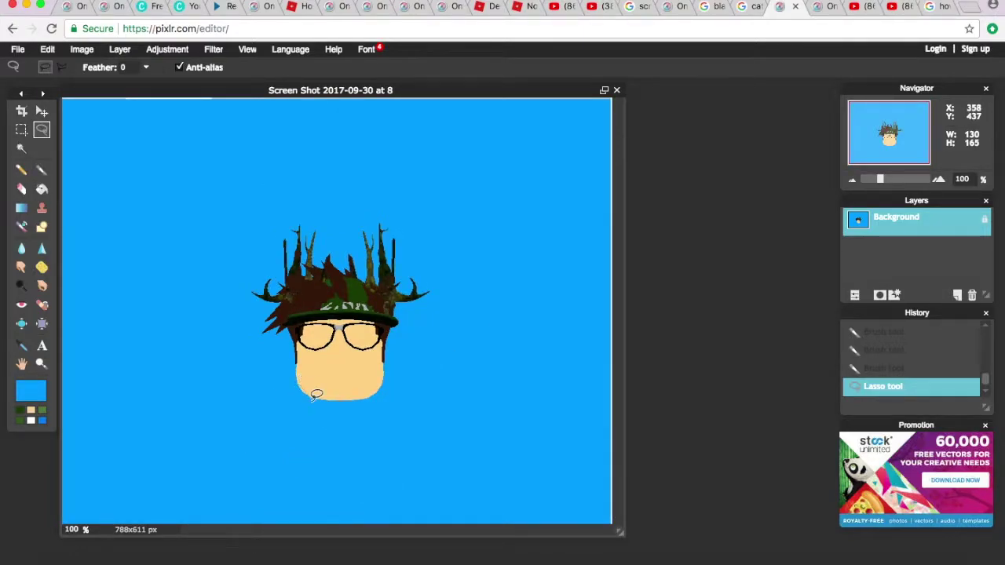
drag(397, 508, 413, 544)
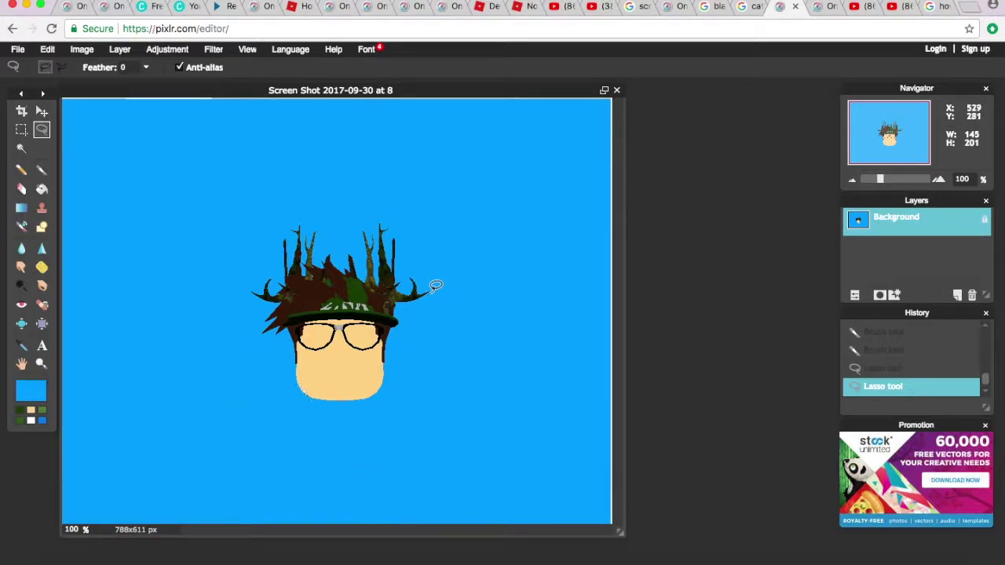
Lasso a diagonal strip from the antler tip on the head's right to the image's lower right corner and brush it darker blue
drag(644, 542, 637, 547)
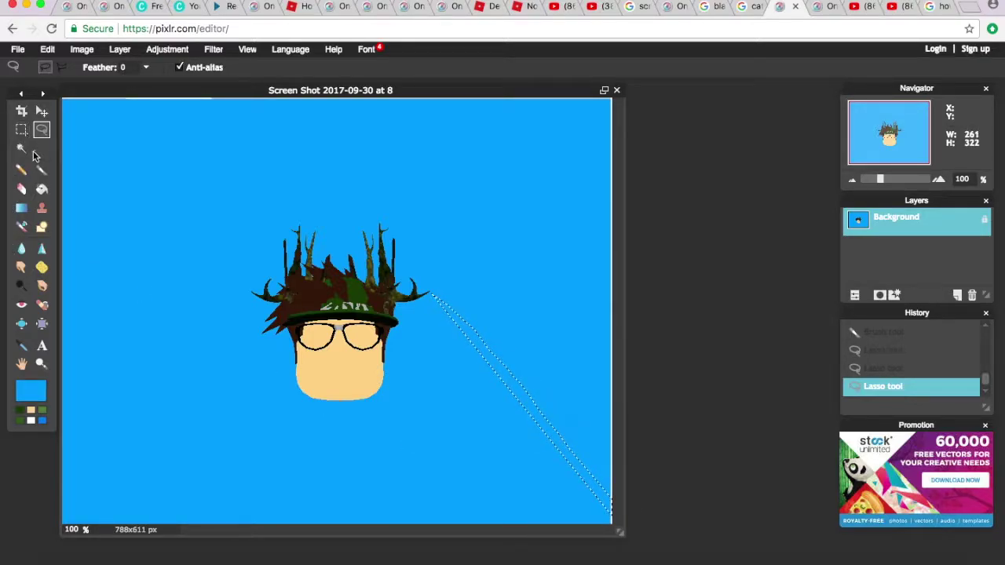
click(42, 170)
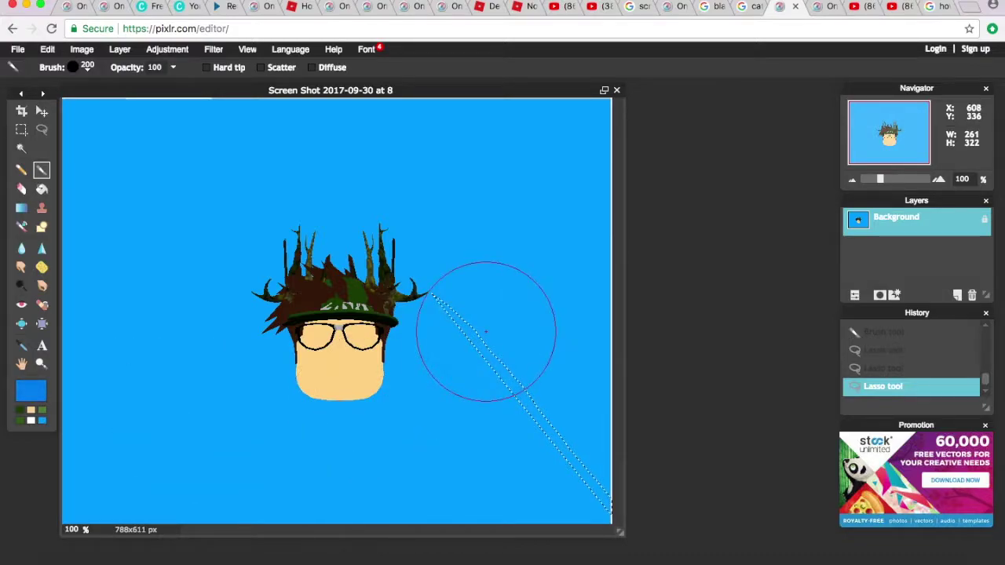
mouse_move(478, 332)
mouse_down()
mouse_move(489, 369)
mouse_move(579, 482)
mouse_move(638, 526)
mouse_move(576, 498)
mouse_up()
scroll(576, 498, up, 2)
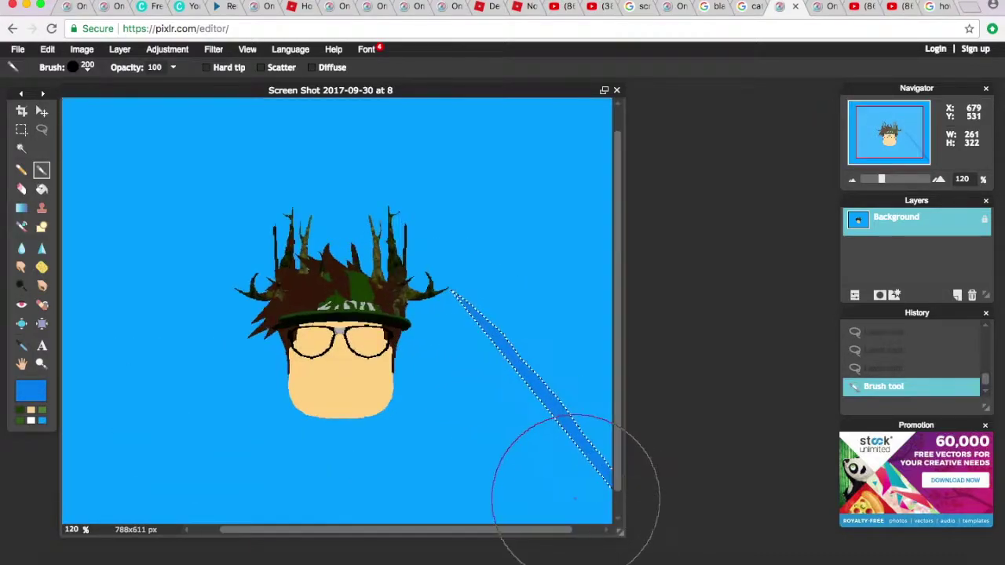
Lasso the small gap between the antler tip and the start of the darker blue shadow strip
scroll(574, 494, down, 3)
scroll(564, 492, up, 1)
scroll(563, 492, up, 3)
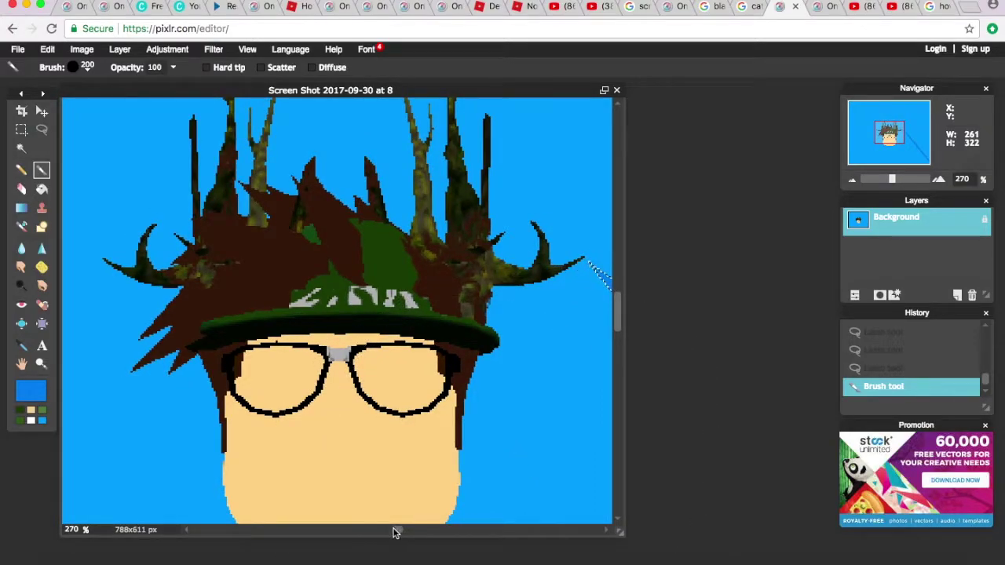
drag(396, 530, 466, 531)
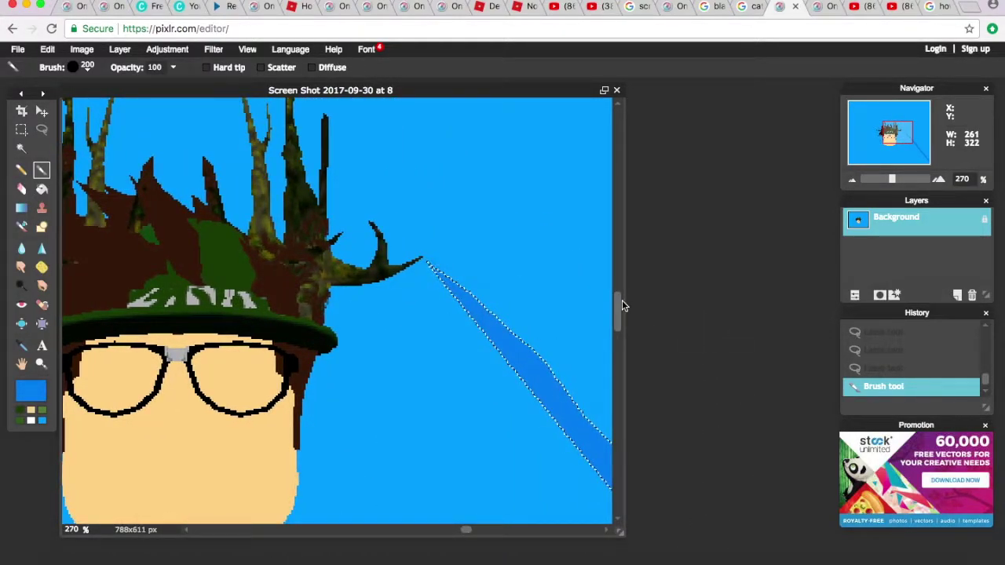
scroll(458, 419, up, 3)
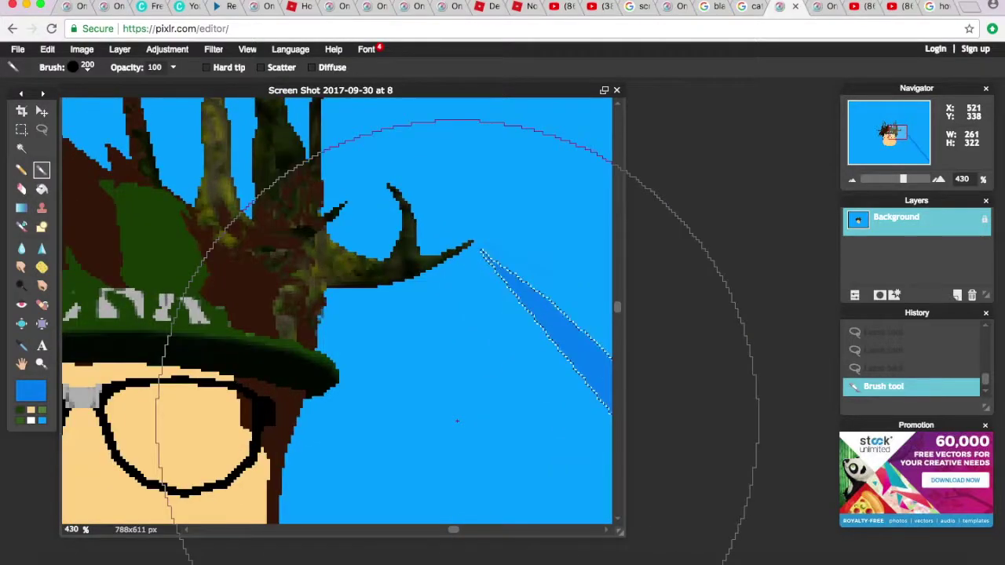
scroll(457, 422, up, 3)
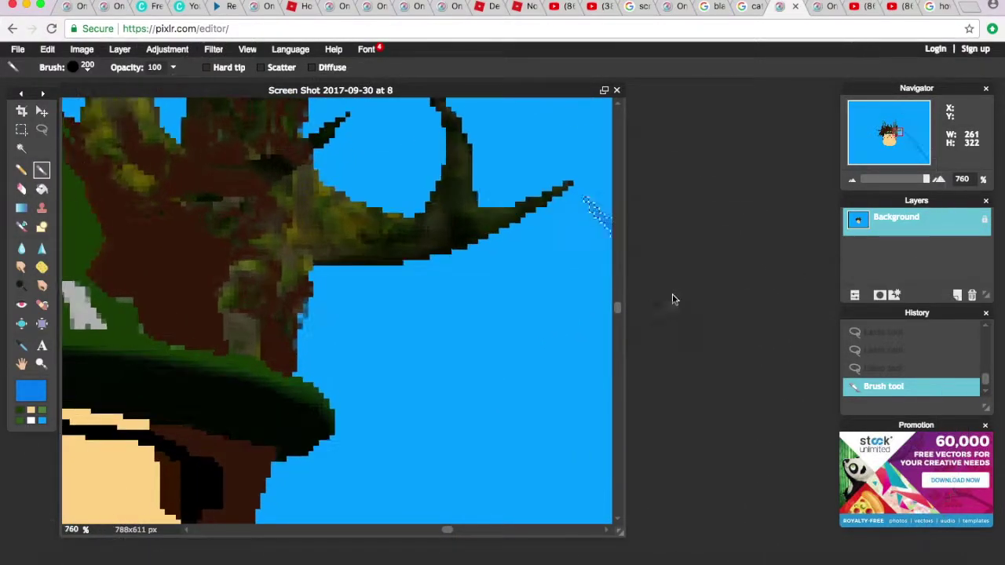
drag(625, 311, 595, 292)
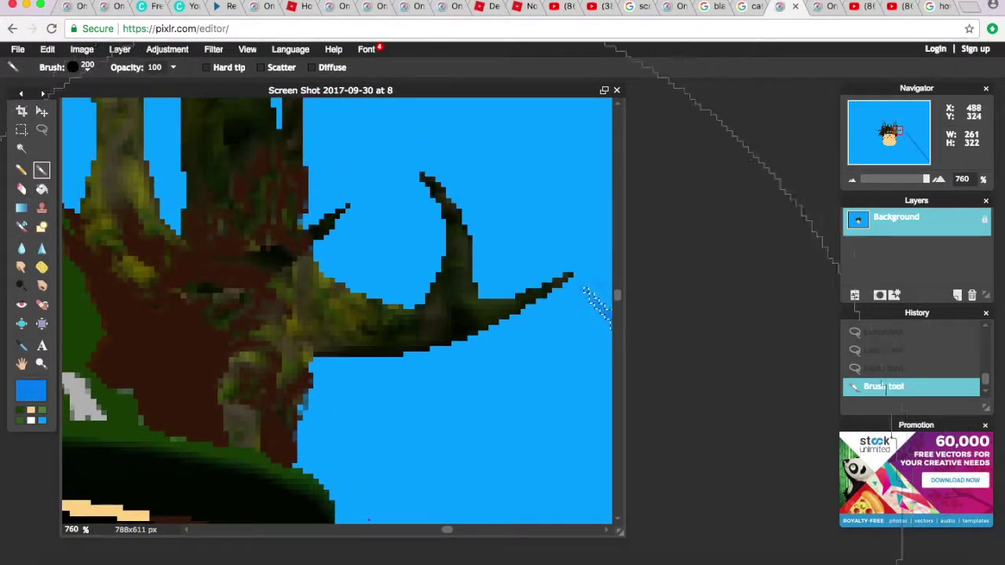
mouse_move(452, 539)
mouse_down()
mouse_move(505, 534)
mouse_move(469, 530)
mouse_up()
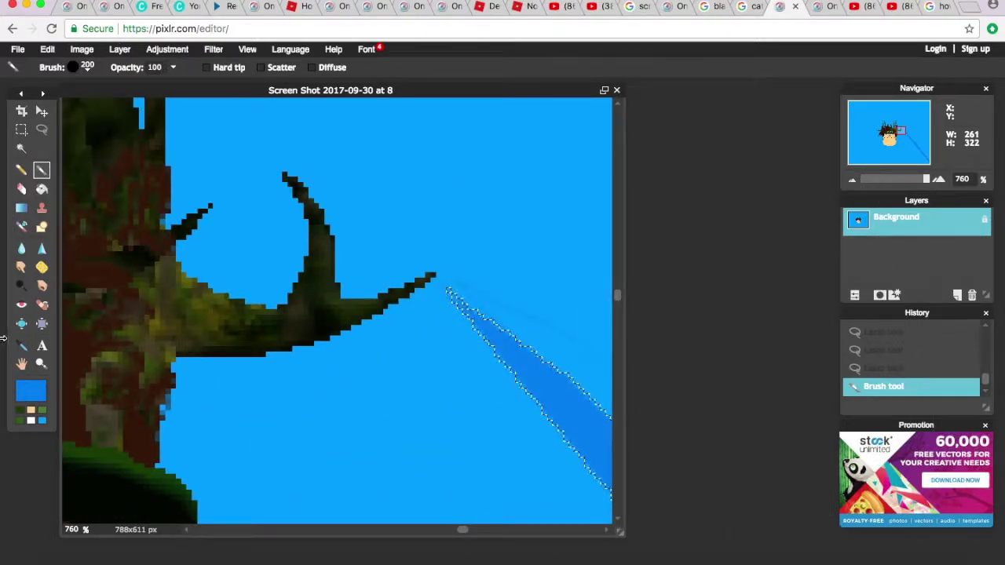
click(41, 128)
drag(438, 275, 465, 321)
Lasso the shadow's other edge from the lower corner of the chin down to the image's bottom edge
drag(926, 179, 887, 179)
drag(304, 402, 352, 523)
mouse_move(888, 179)
mouse_down()
mouse_move(880, 179)
mouse_move(929, 179)
mouse_up()
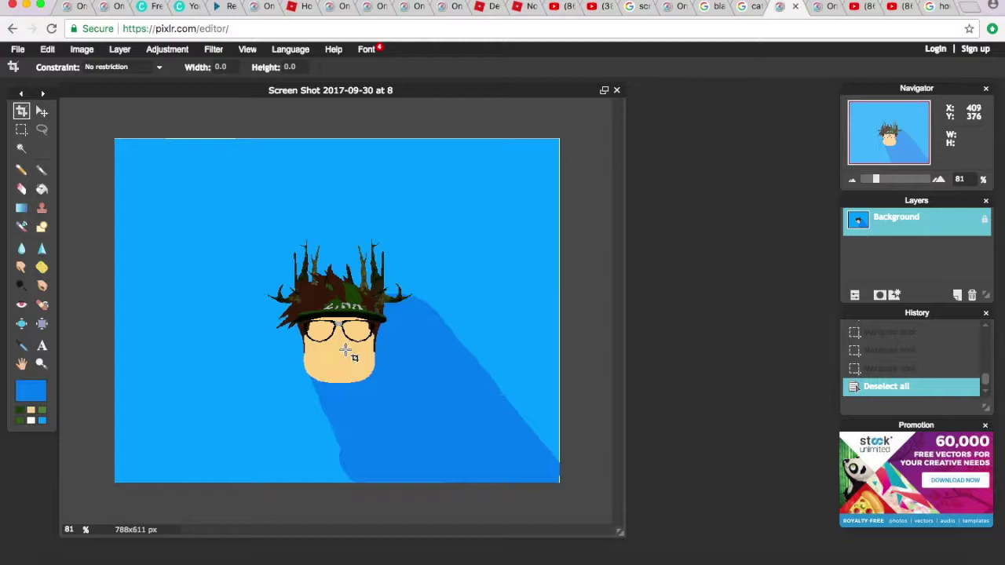
Examine the long darker blue shadow behind the head at several zoom levels
scroll(380, 342, up, 1)
scroll(380, 342, down, 4)
scroll(380, 342, up, 4)
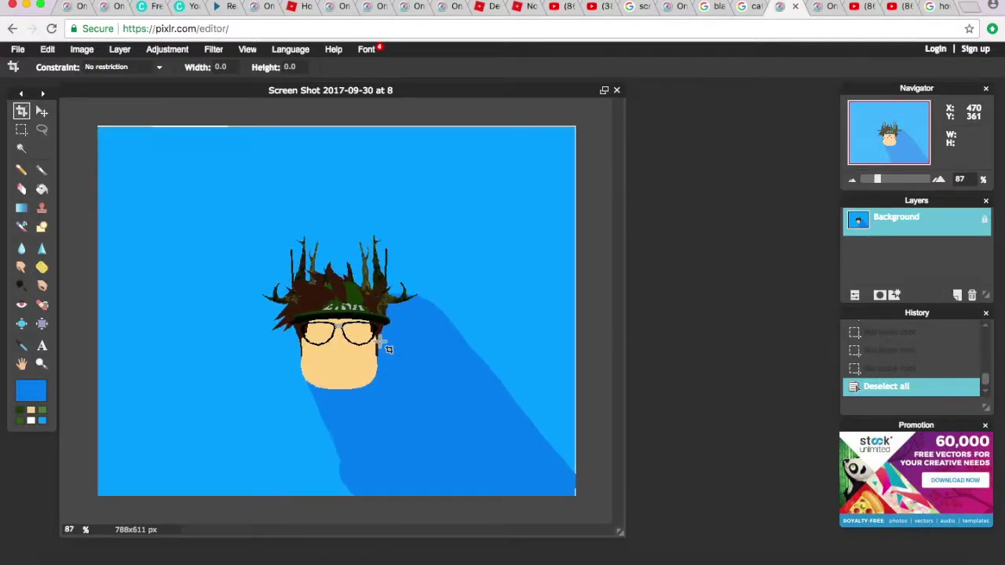
scroll(381, 342, up, 2)
scroll(386, 348, up, 1)
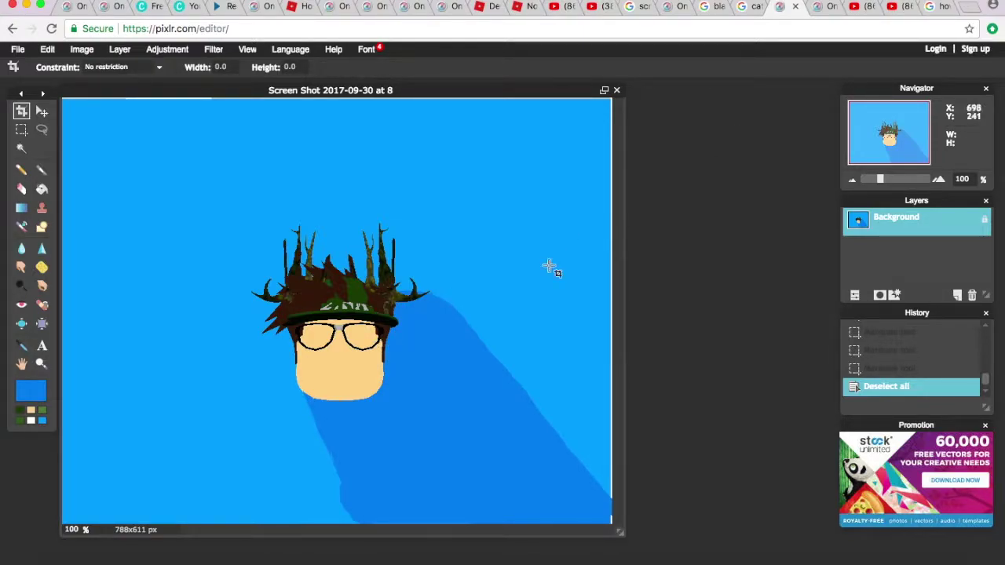
Switch to the YouTube channel page and view its banner and profile picture
click(17, 50)
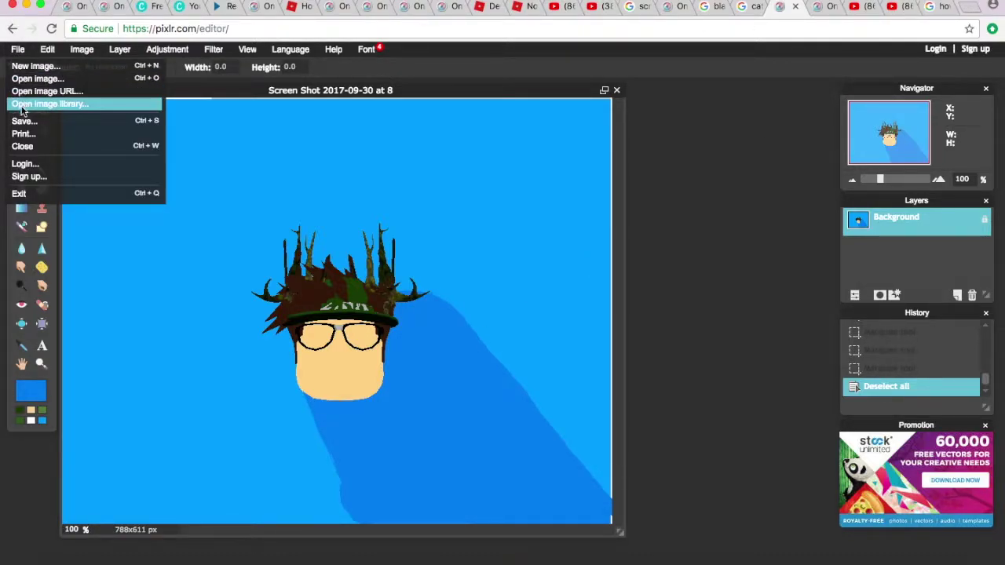
click(594, 9)
click(549, 6)
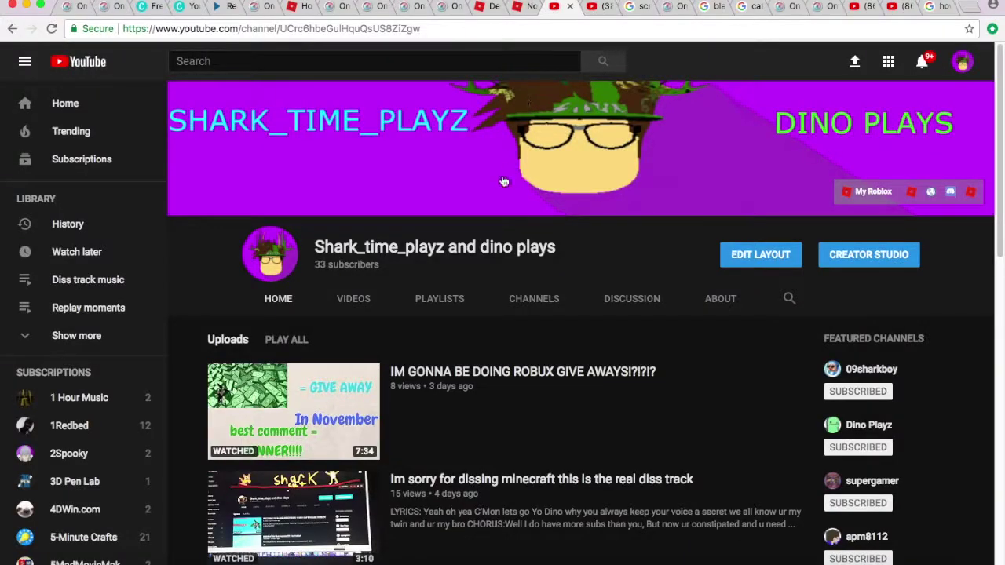